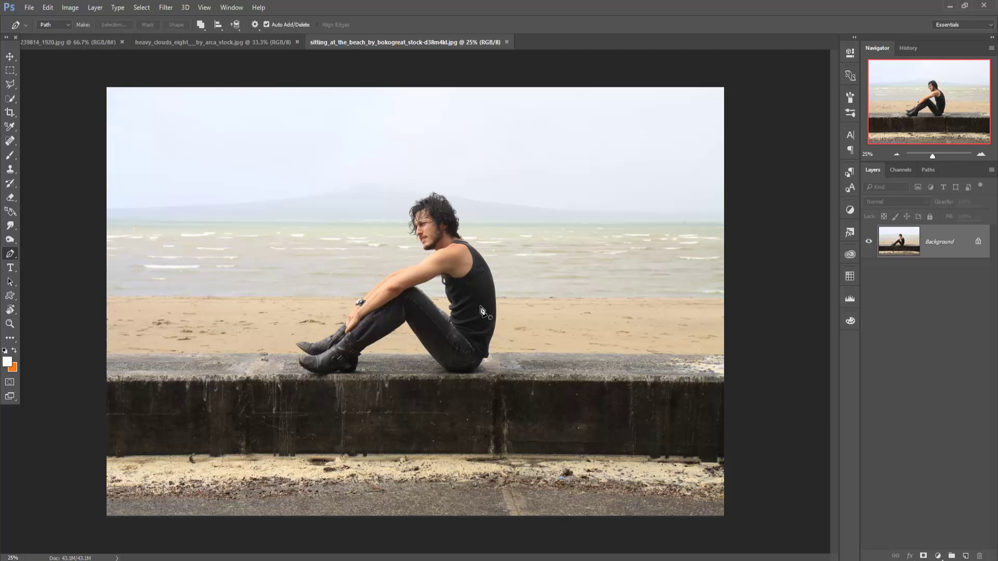
- Create a new blank document from the 1280 px × 720 px preset
left_click(11, 58)
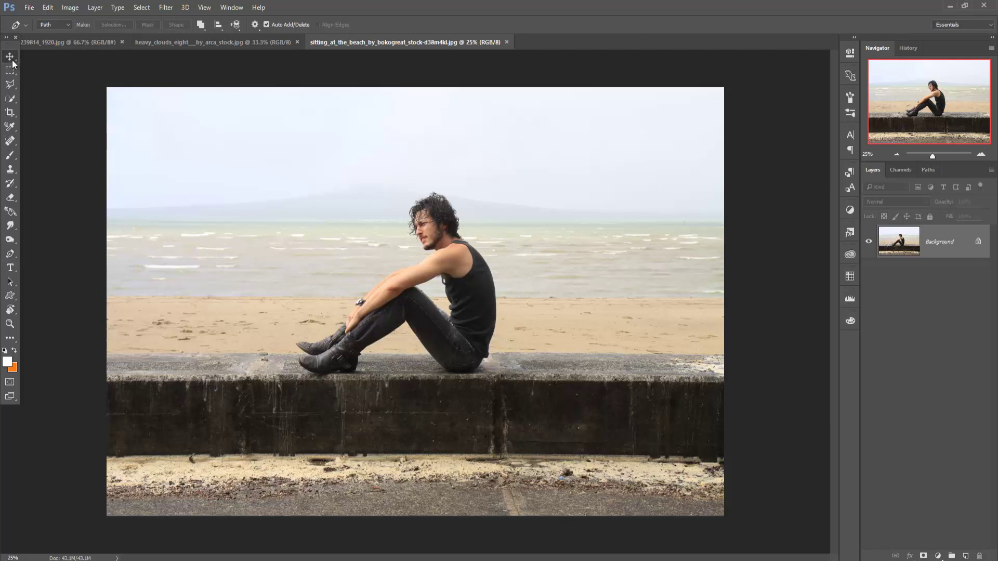
left_click(28, 7)
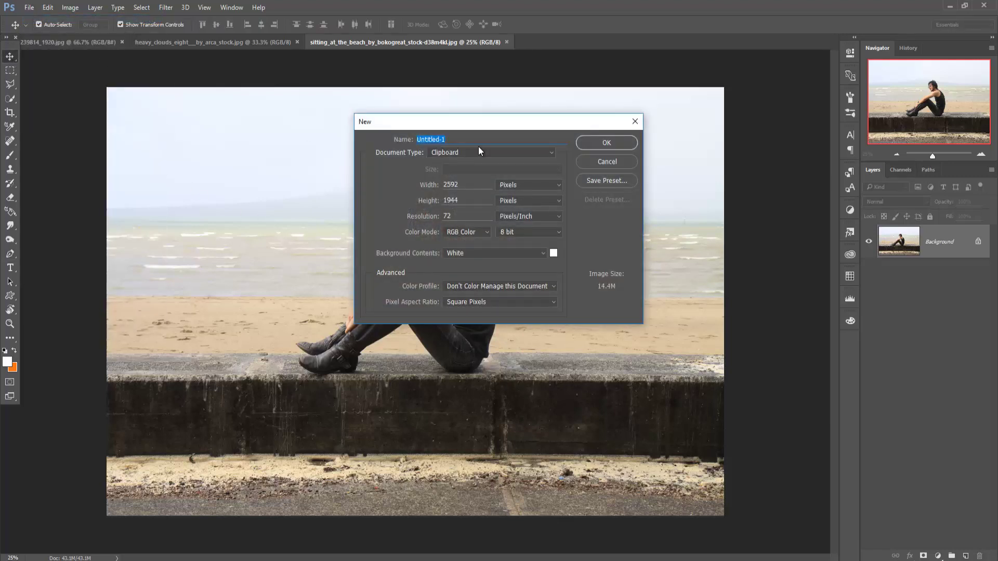
left_click(479, 152)
left_click(467, 170)
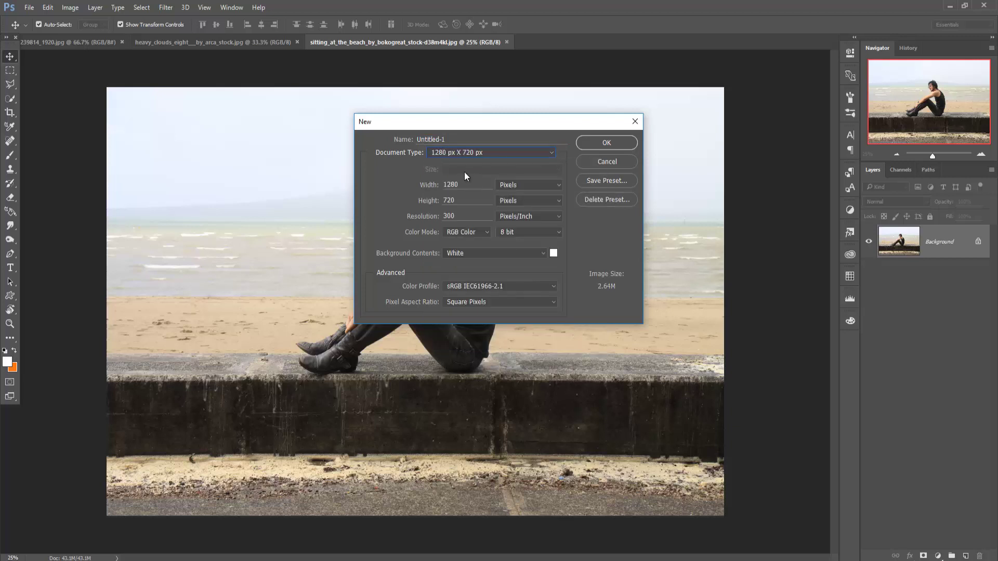
left_click_drag(455, 200, 443, 202)
left_click(603, 144)
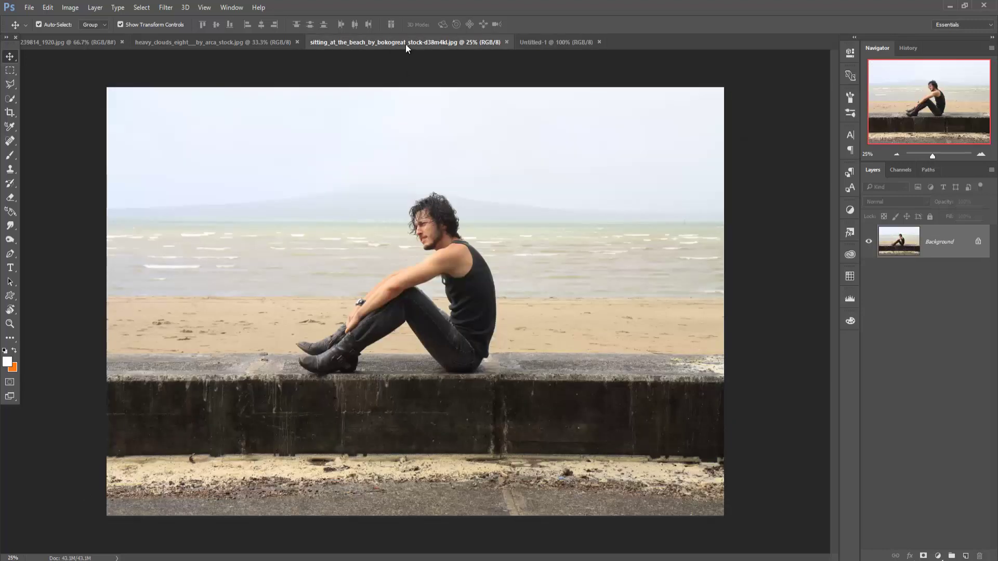
- Copy the beach photo of the seated man into Untitled-1 as Layer 1
mouse_move(406, 44)
left_mouse_down()
mouse_move(405, 67)
mouse_move(660, 112)
left_mouse_up()
left_click_drag(738, 302, 420, 256)
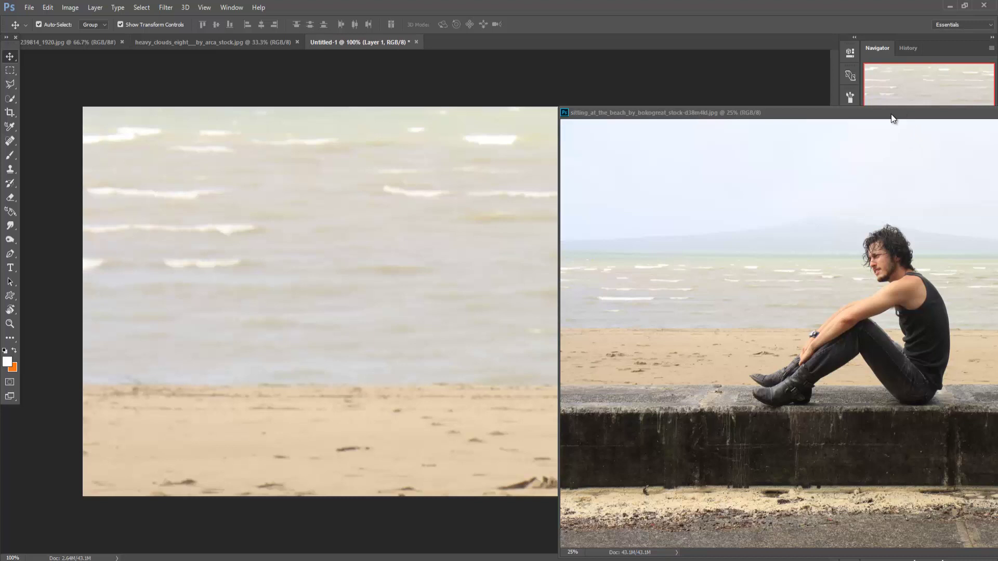
left_click_drag(891, 114, 484, 145)
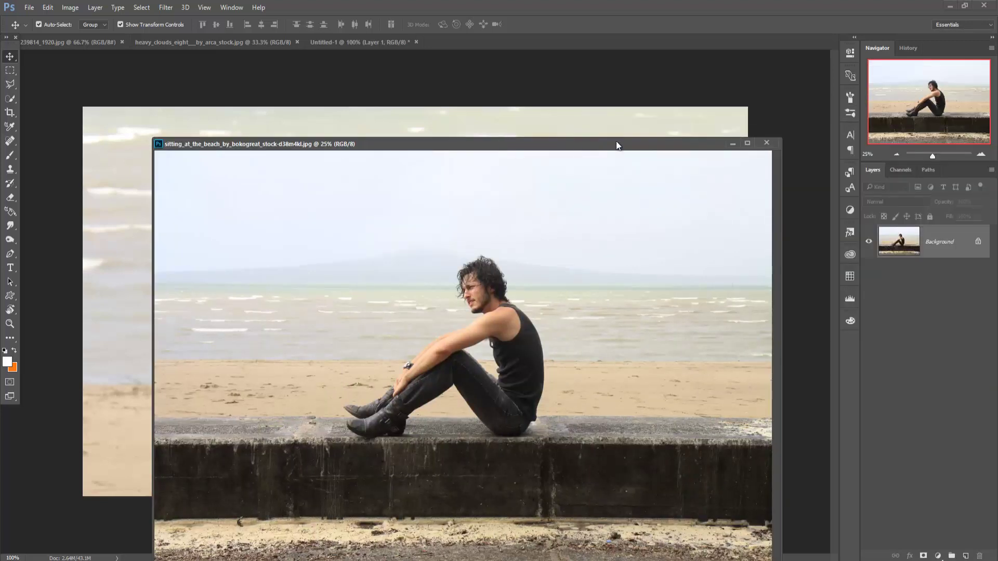
left_click(769, 139)
mouse_move(312, 67)
left_mouse_down()
mouse_move(312, 291)
mouse_move(297, 247)
left_mouse_up()
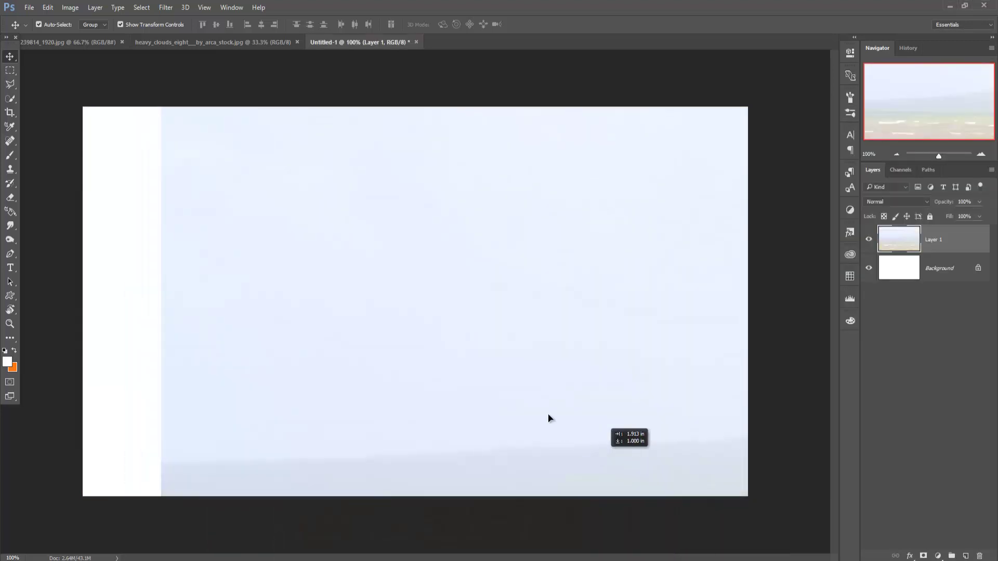
- Scale the beach photo to about 22.5% and center it to fill most of the canvas
left_click_drag(188, 166, 205, 185)
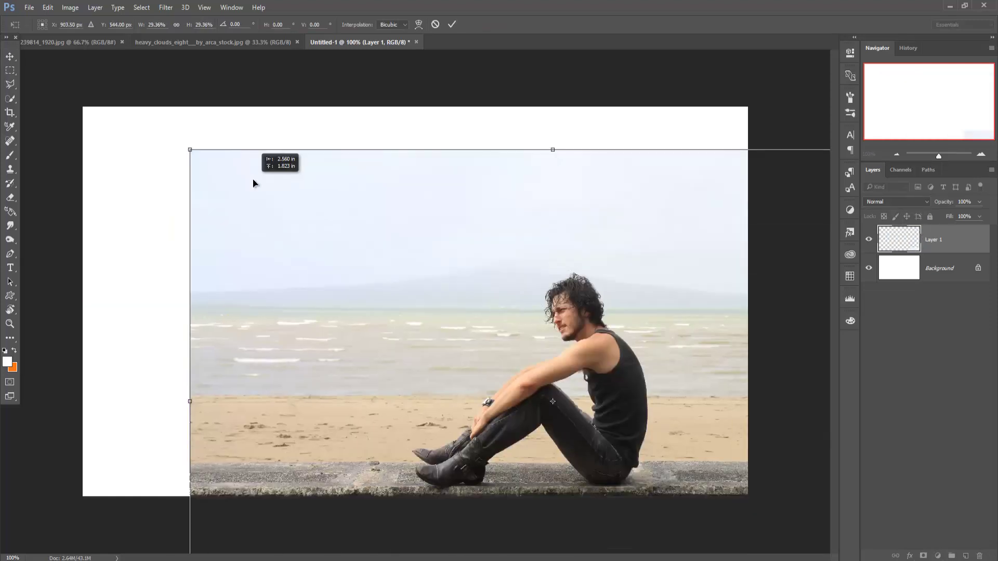
left_click_drag(190, 162, 390, 256)
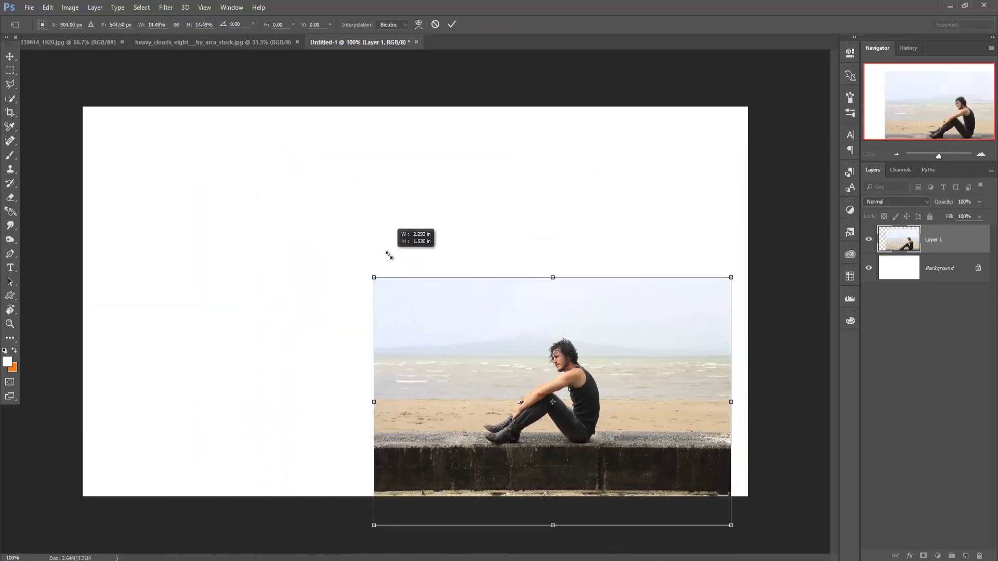
mouse_move(518, 350)
left_mouse_down()
mouse_move(406, 284)
mouse_move(448, 323)
left_mouse_up()
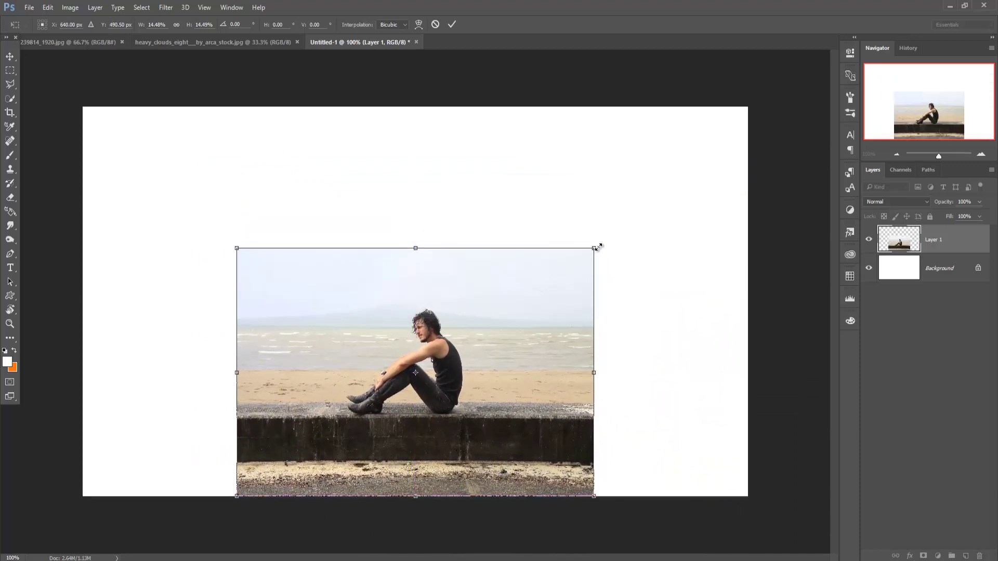
left_click_drag(597, 247, 711, 219)
left_click_drag(436, 429, 435, 367)
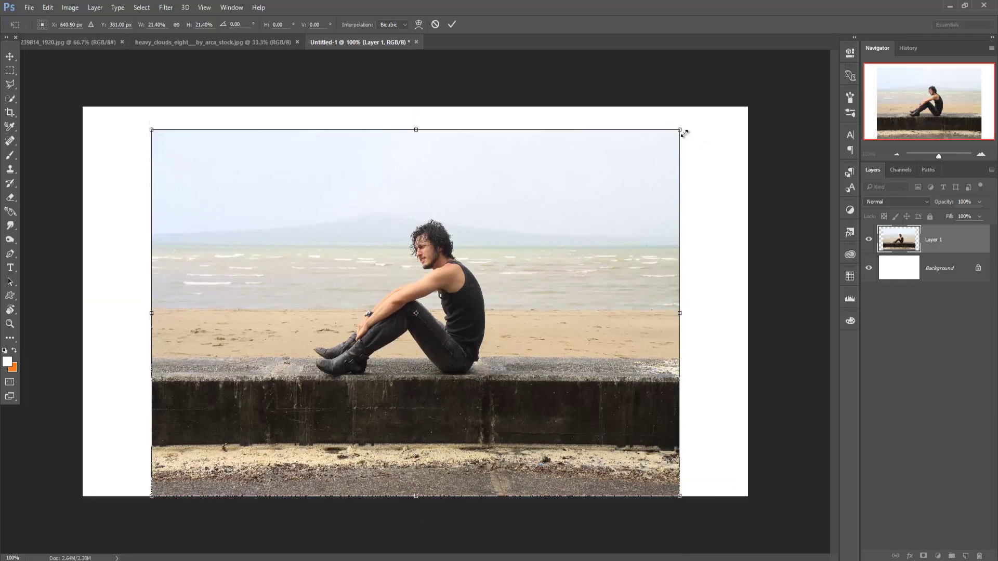
left_click_drag(682, 131, 701, 133)
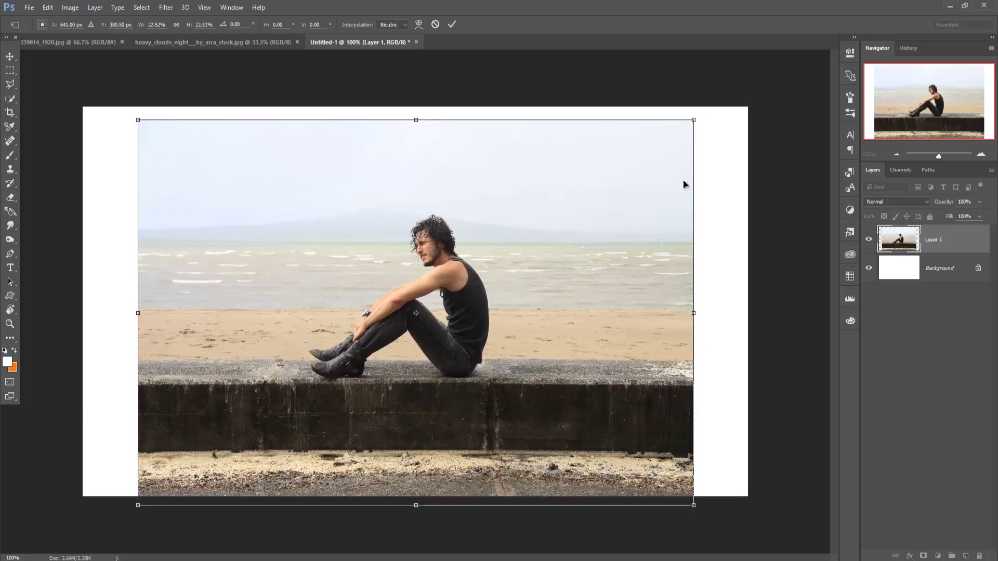
left_click_drag(481, 400, 481, 393)
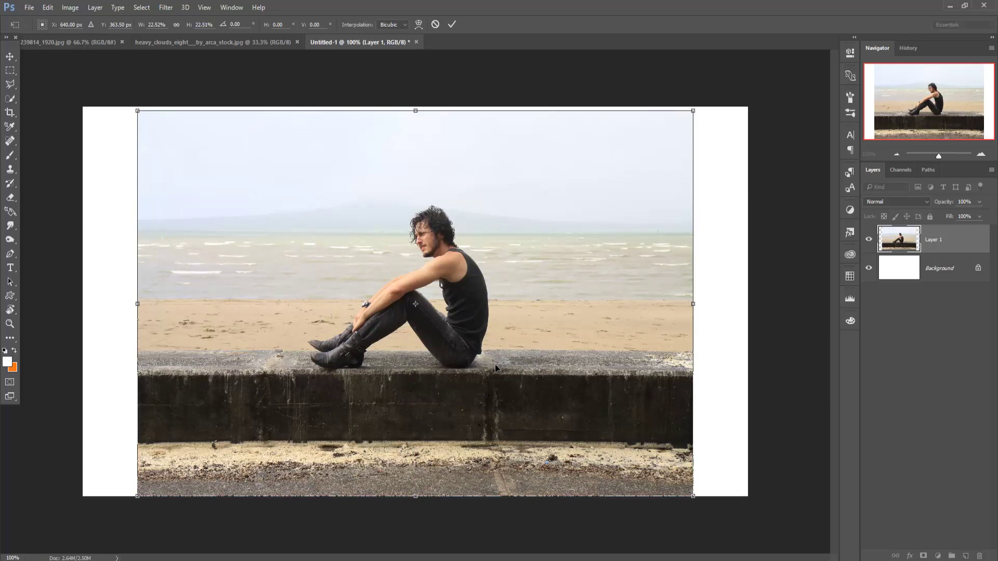
left_click(458, 23)
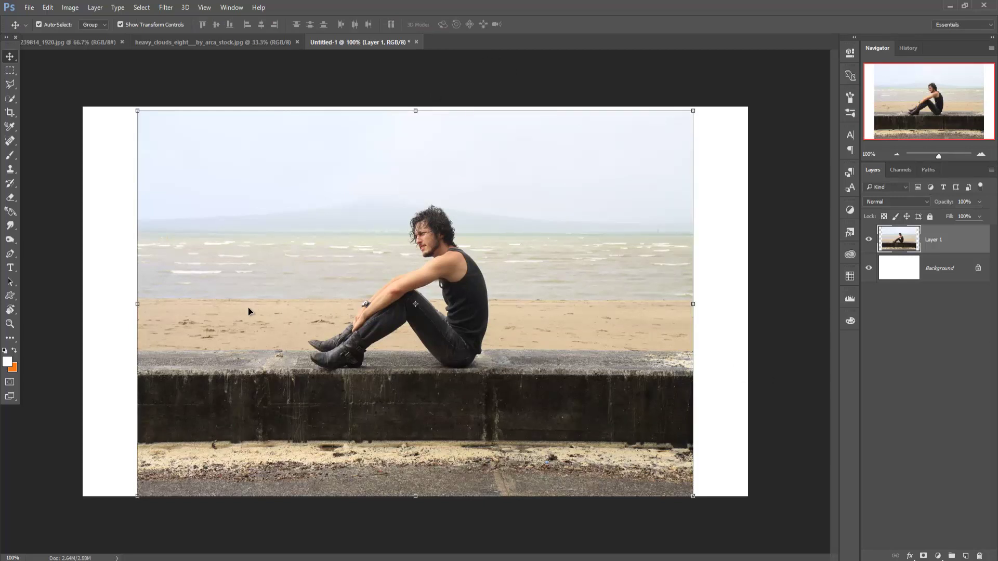
- Switch to the Pen tool and zoom in close on the man's legs and seat
left_click(10, 254)
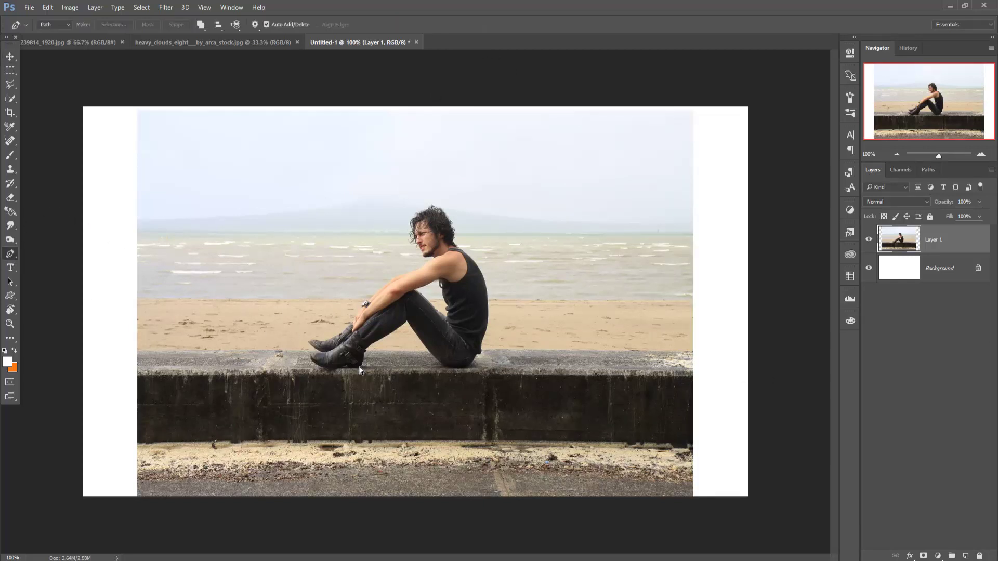
scroll(416, 301, "up", 3)
scroll(416, 301, "up", 3)
scroll(416, 302, "up", 1)
left_click_drag(296, 390, 490, 156)
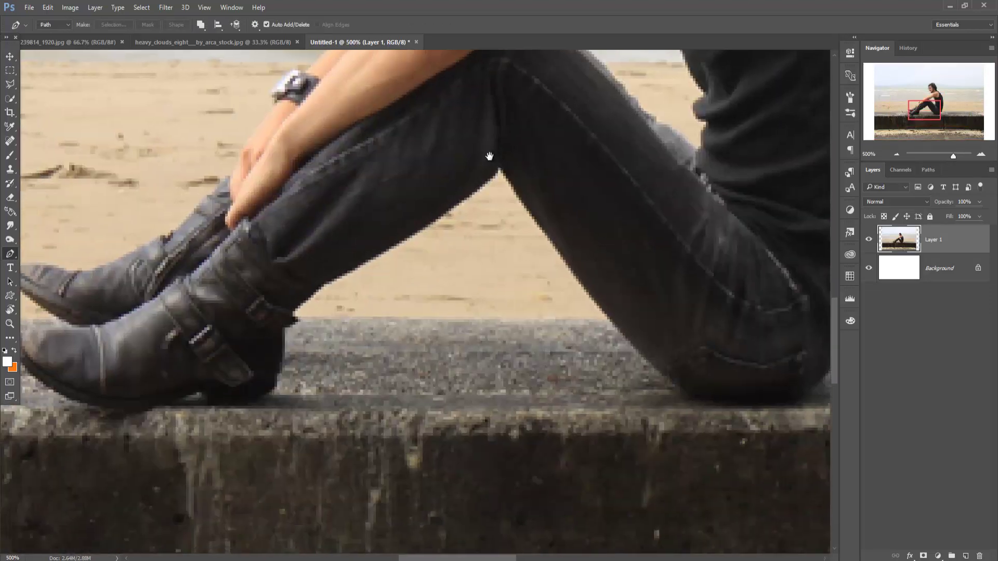
left_click_drag(314, 256, 362, 233)
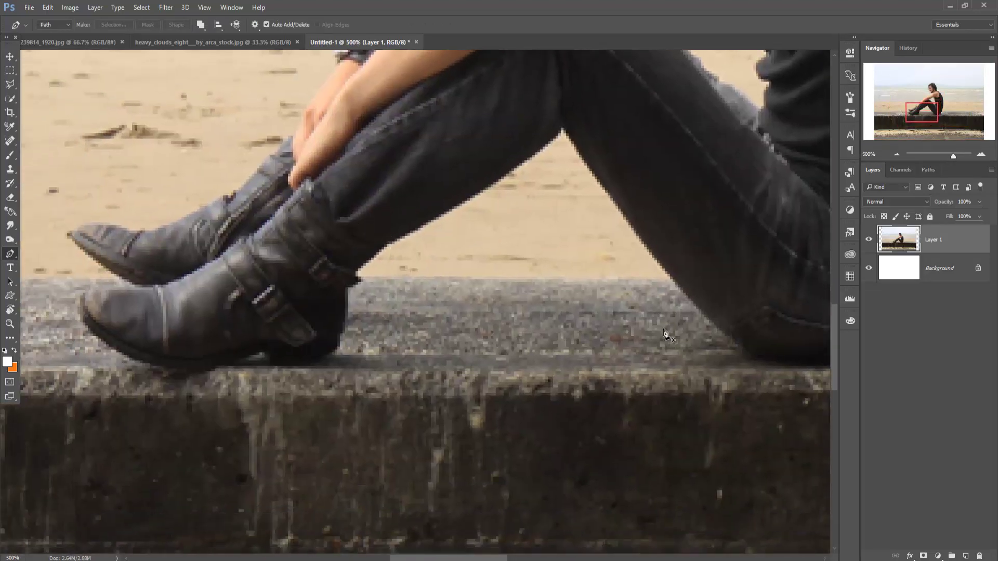
left_click_drag(665, 333, 415, 227)
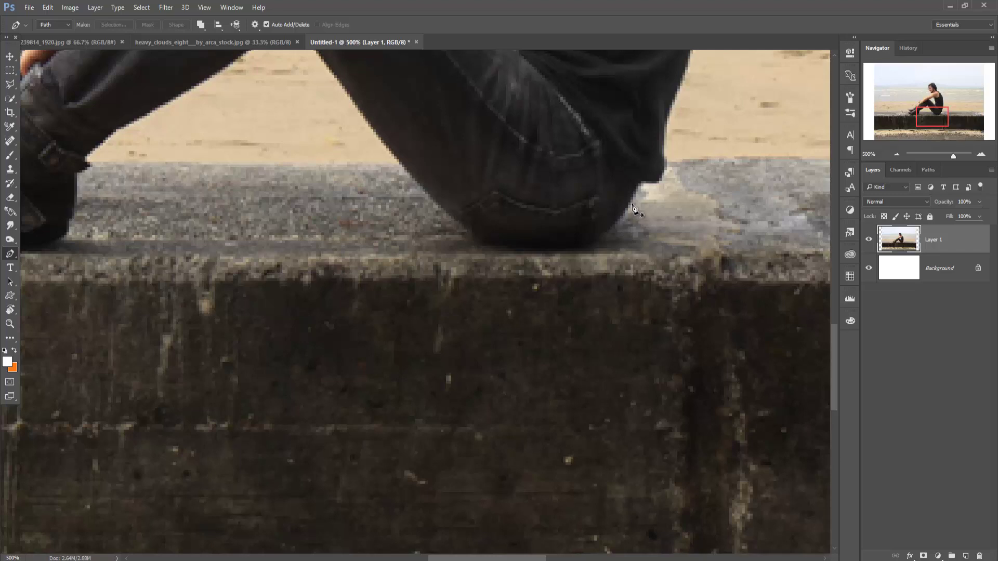
- Trace the path from the man's seat along his thigh, knee and shin to the boot sole
left_click(628, 205)
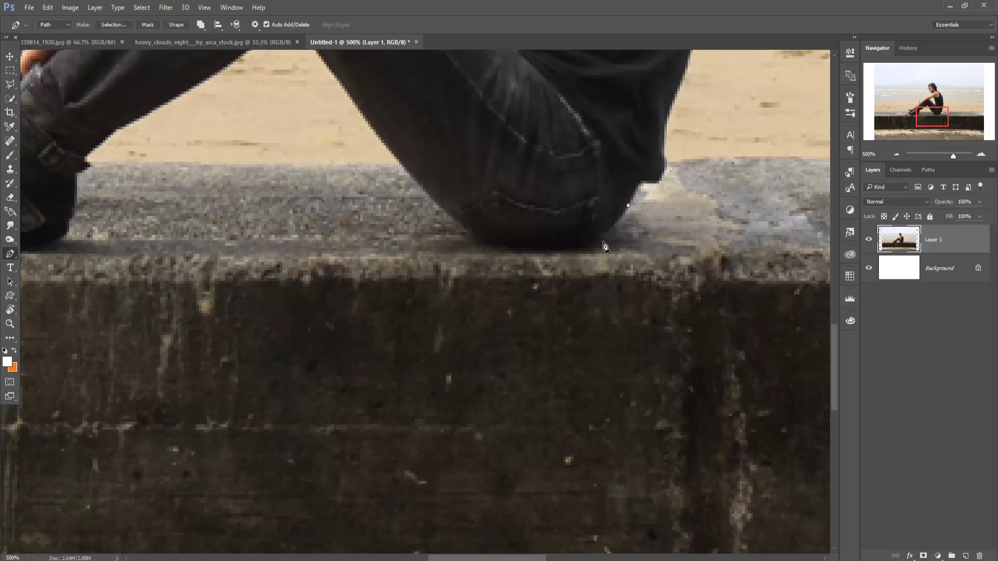
left_click(566, 252)
left_click_drag(492, 246, 483, 241)
left_click_drag(392, 135, 459, 261)
left_click(434, 248)
left_click(396, 193)
left_click(359, 141)
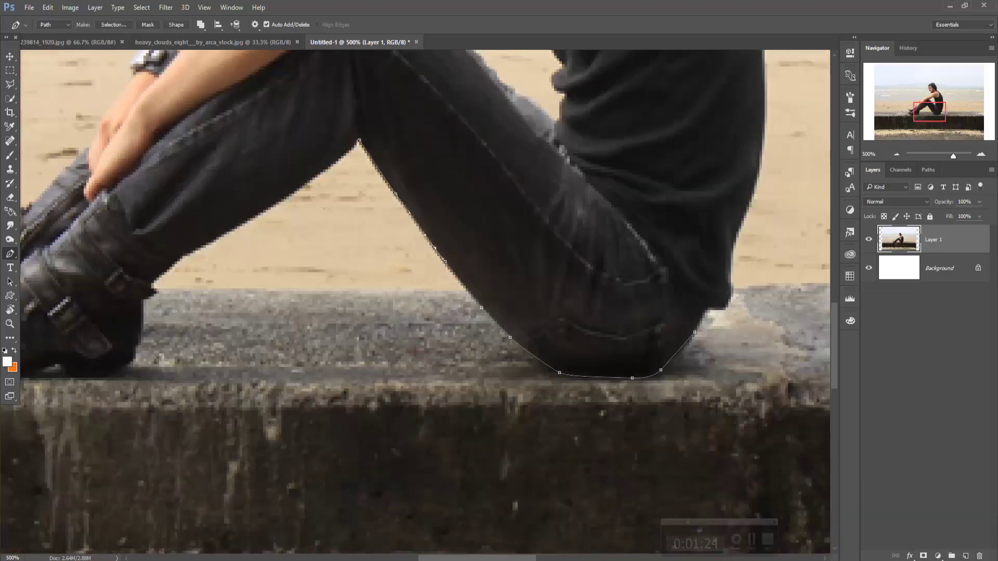
left_click(259, 218)
left_click(149, 284)
left_click(144, 315)
left_click(131, 374)
left_click(76, 386)
left_click_drag(104, 385, 572, 306)
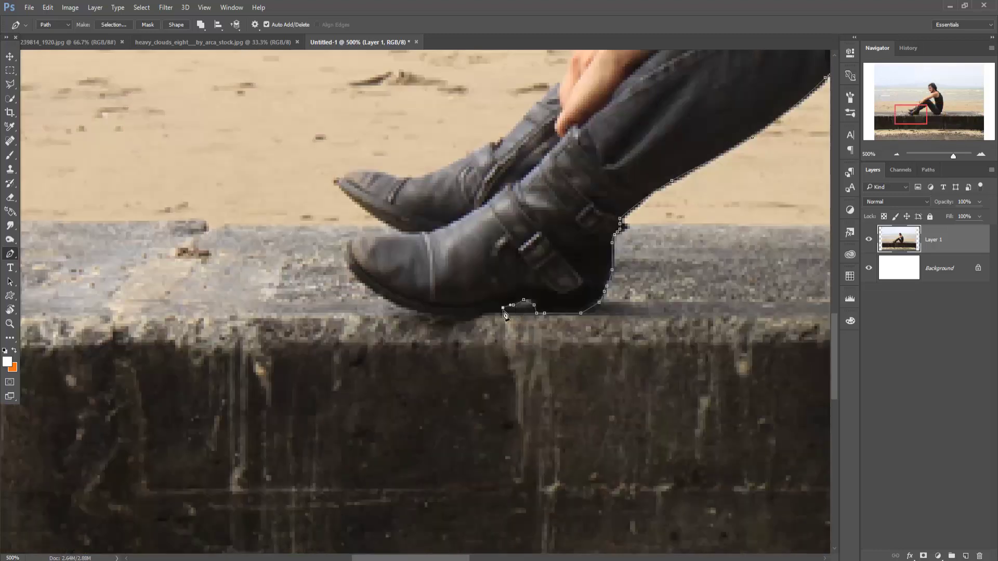
- Continue the outline over the boots, hand, forearm and arm up to the shoulder and jaw
left_click(432, 316)
left_click(389, 299)
left_click(356, 171)
left_click(457, 160)
left_click(560, 88)
left_click_drag(561, 89, 428, 347)
left_click(458, 289)
left_click(471, 266)
left_click(536, 203)
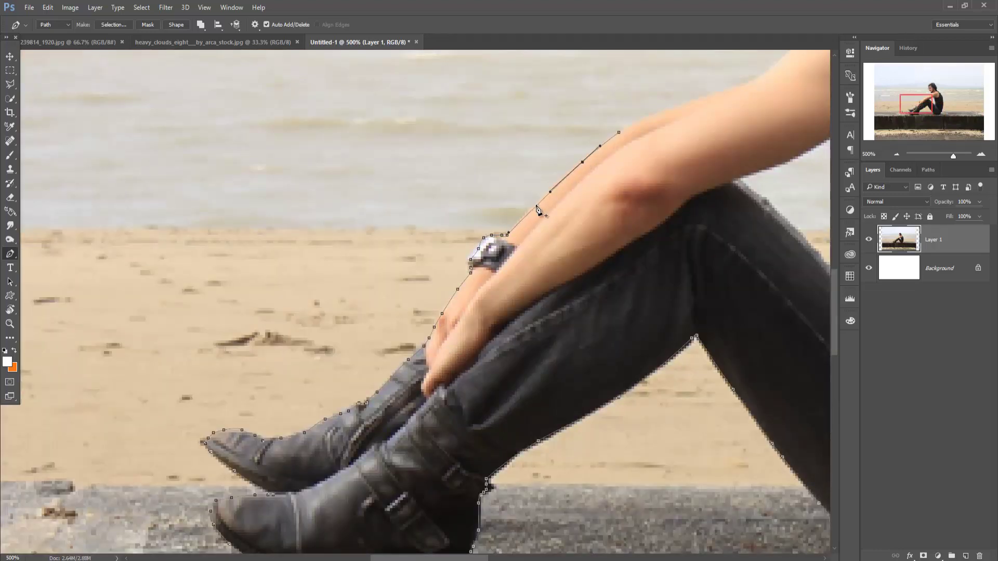
left_click(576, 165)
left_click(618, 133)
left_click_drag(624, 130, 291, 325)
left_click(399, 282)
left_click(430, 267)
left_click(456, 246)
left_click(471, 233)
left_click(485, 227)
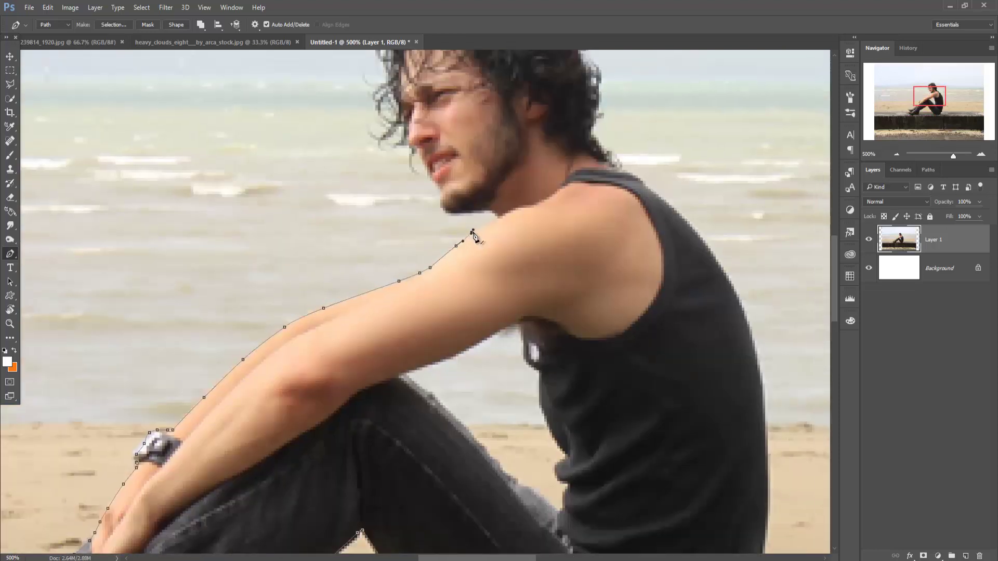
left_click(466, 214)
- Trace around the face, beard and hair, then down the back to close the path at the seat
left_click_drag(439, 190, 524, 317)
left_click(510, 289)
left_click(492, 281)
left_click(461, 277)
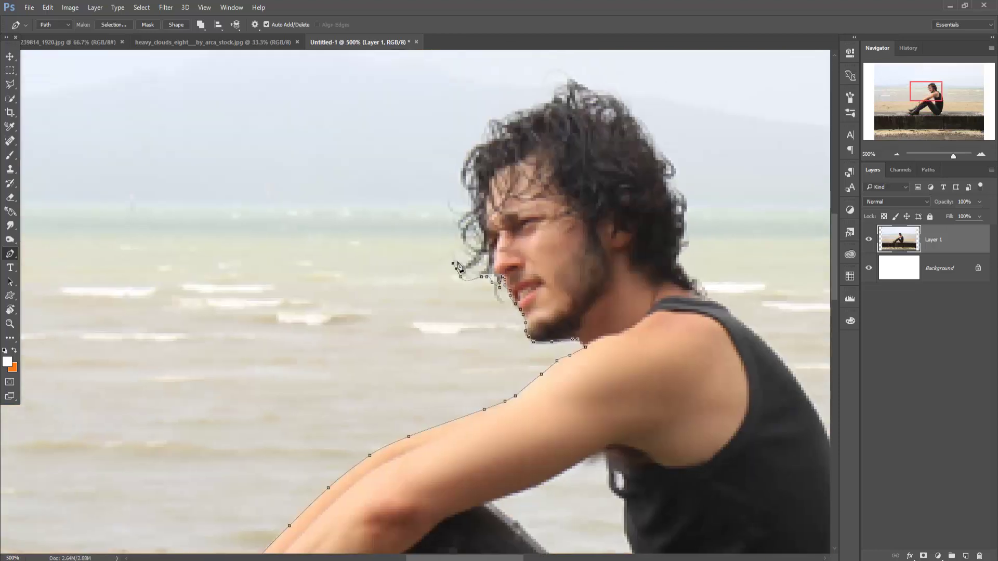
left_click(458, 236)
left_click(466, 208)
left_click_drag(785, 452, 317, 261)
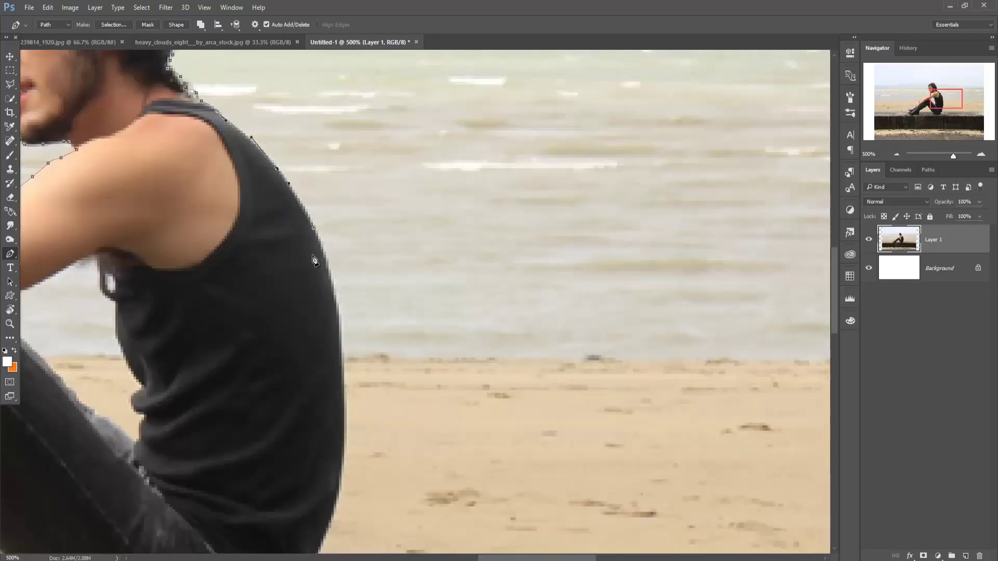
left_click_drag(374, 447, 374, 211)
left_click(309, 426)
- Convert the man's closed outline path into a selection
key("ctrl+1")
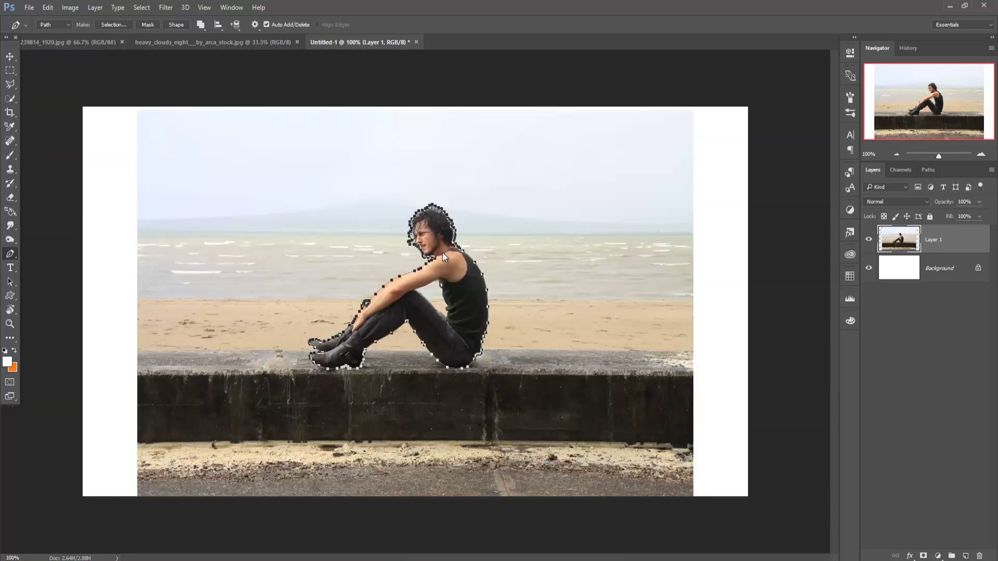
right_click(442, 253)
left_click(483, 303)
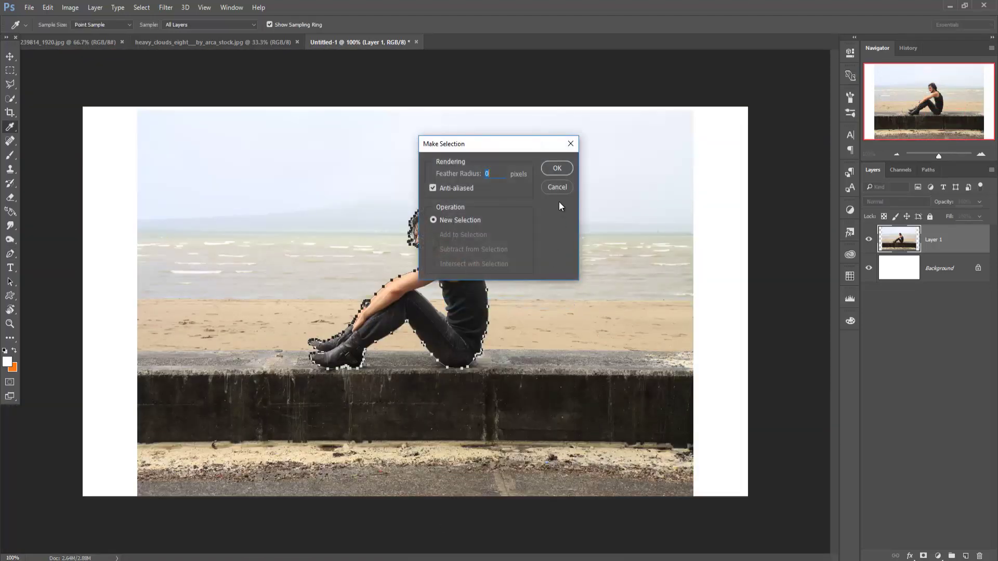
left_click(557, 168)
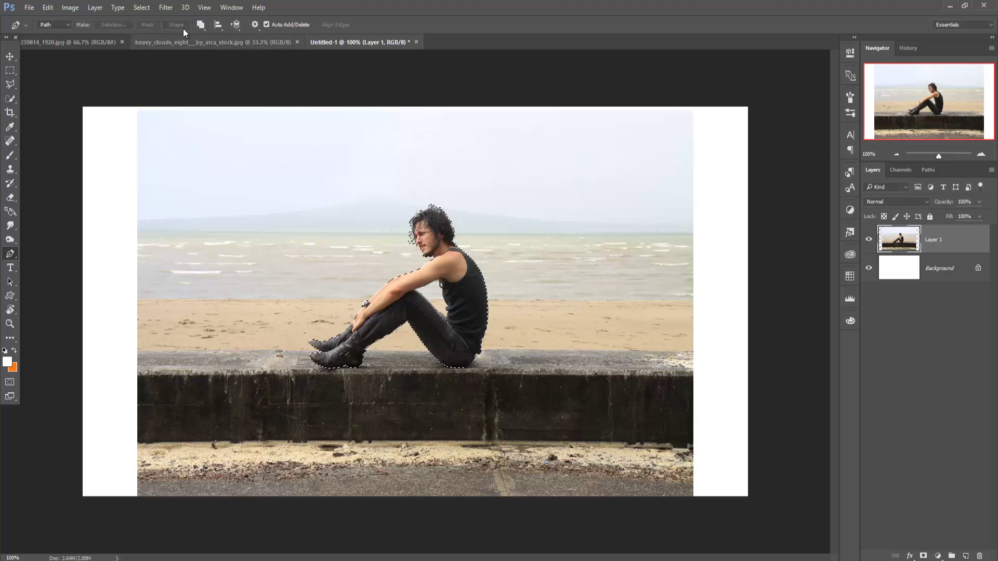
- Copy and paste the man onto a new Layer 2, checking the cut-out by toggling Layer 1
left_click(54, 8)
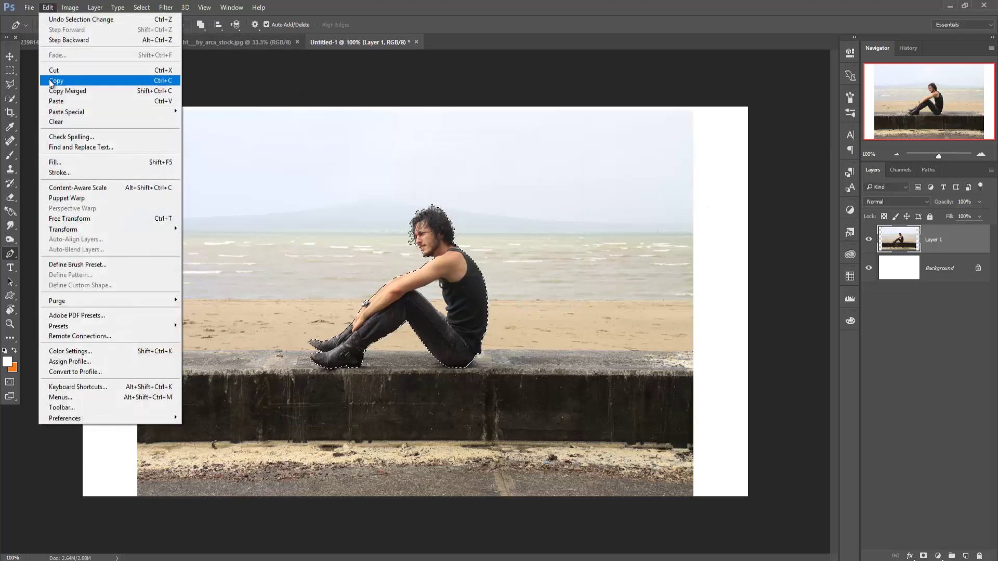
left_click(55, 79)
left_click(48, 7)
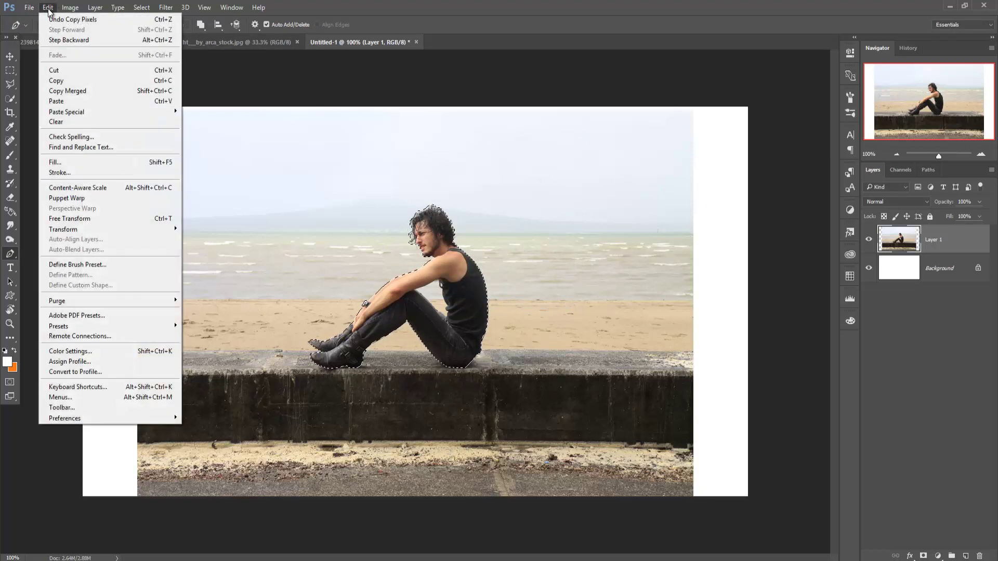
left_click(50, 103)
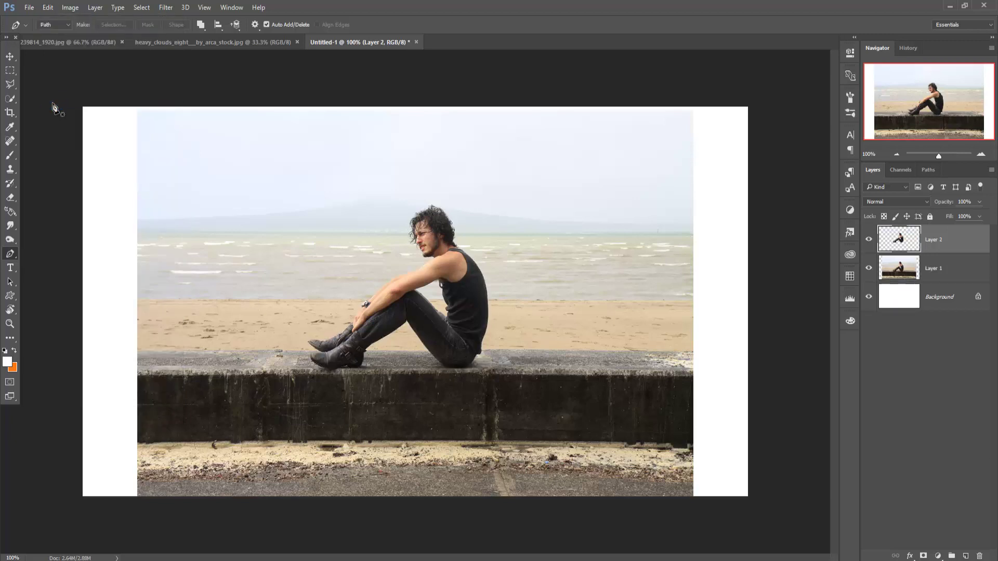
left_click(872, 271)
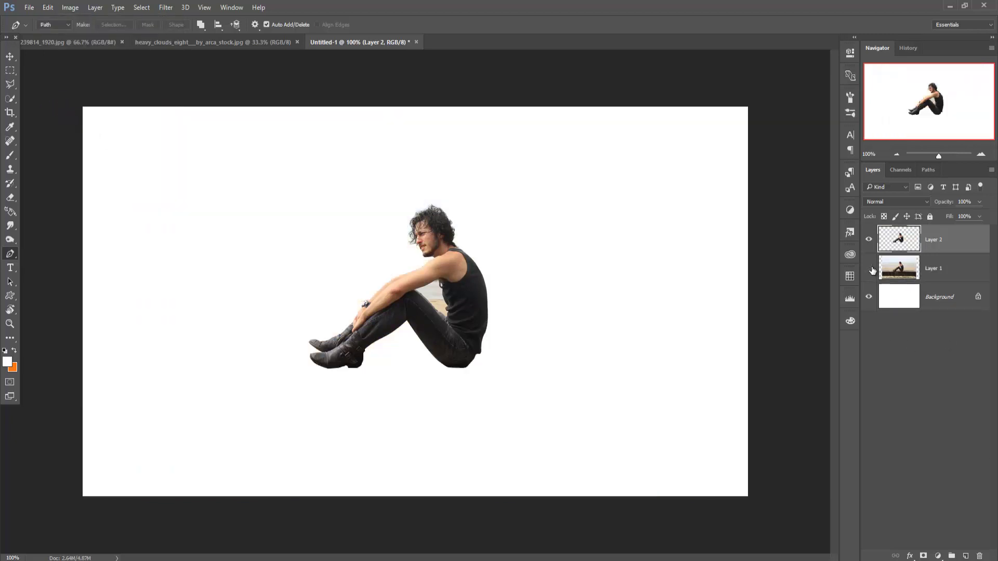
left_click(869, 268)
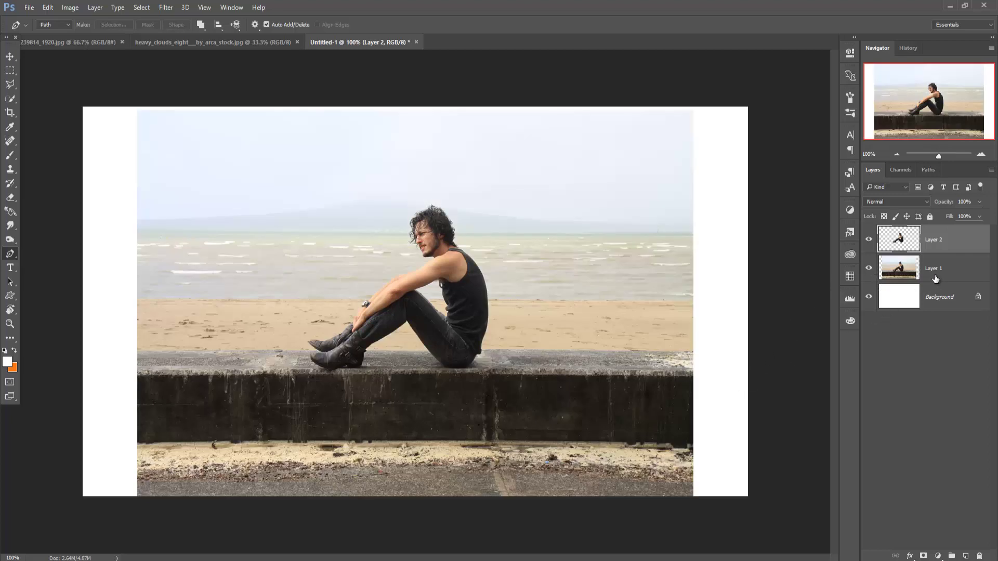
key("m")
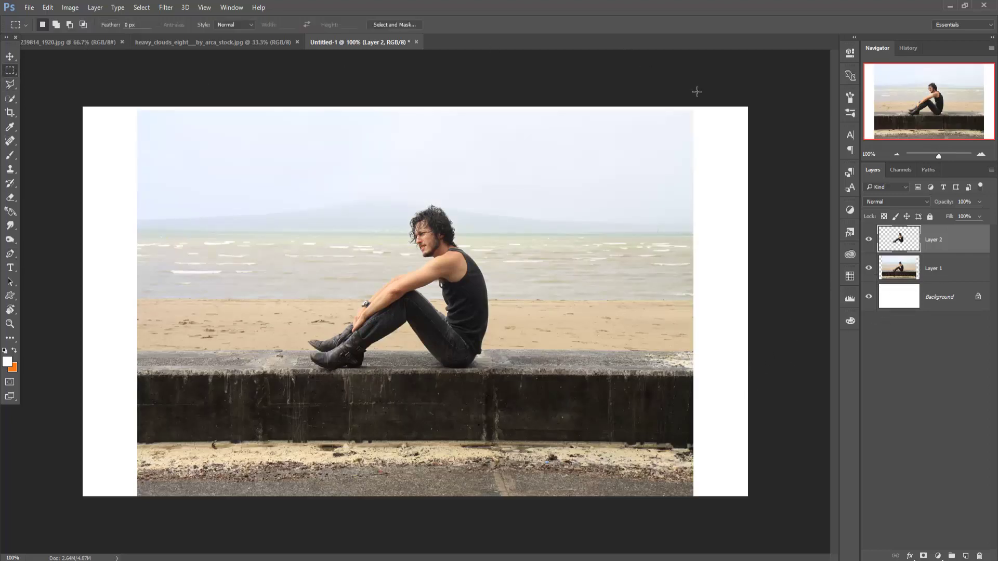
- Content-Aware fill the white strip on the right side using Layer 1
left_click_drag(692, 107, 785, 526)
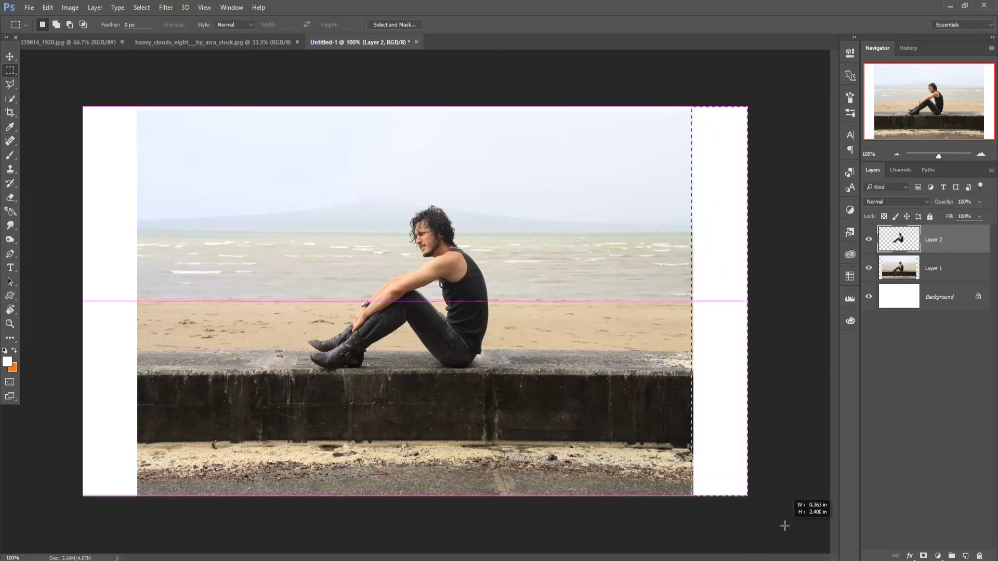
left_click(47, 7)
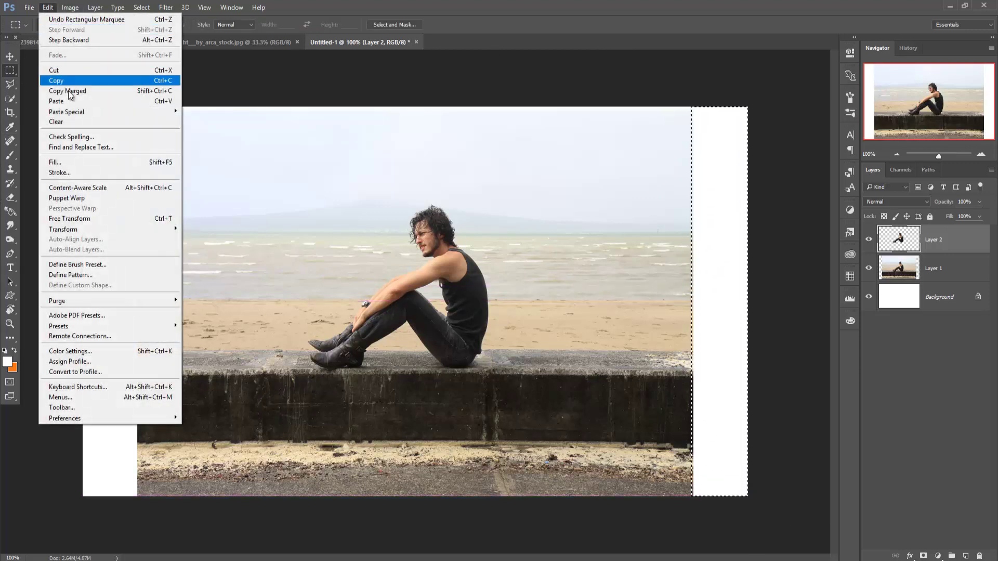
left_click(84, 162)
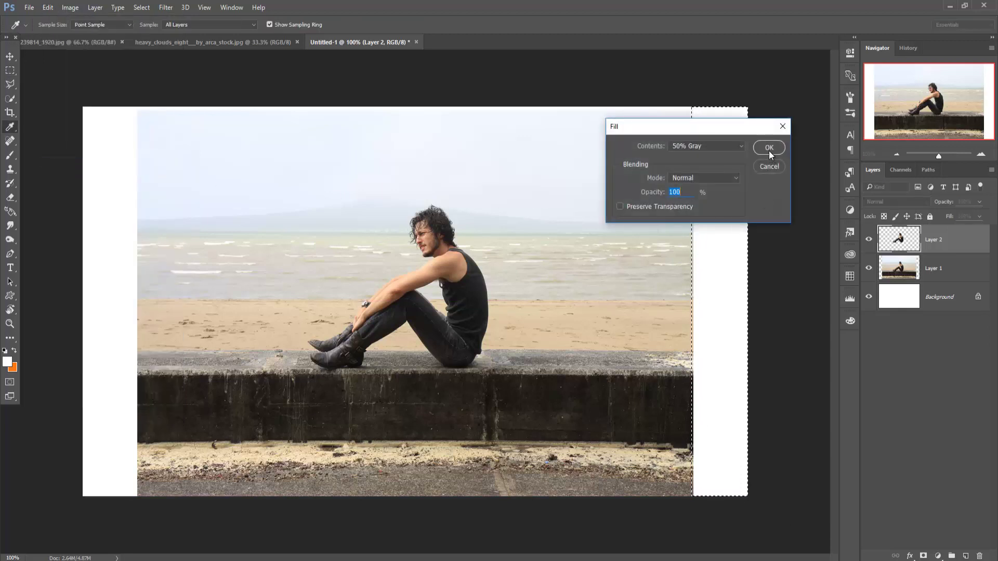
left_click(739, 146)
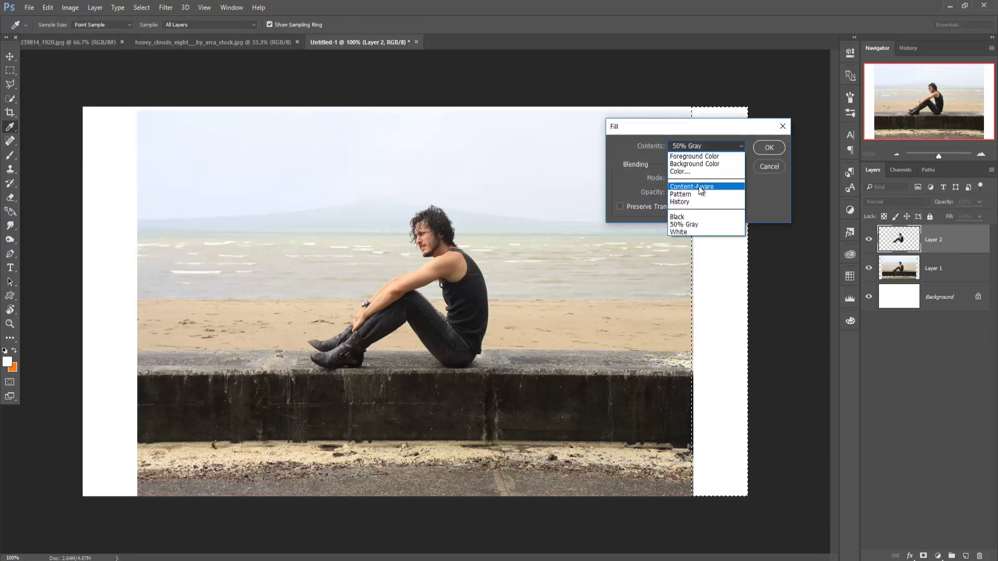
left_click(698, 186)
left_click(770, 152)
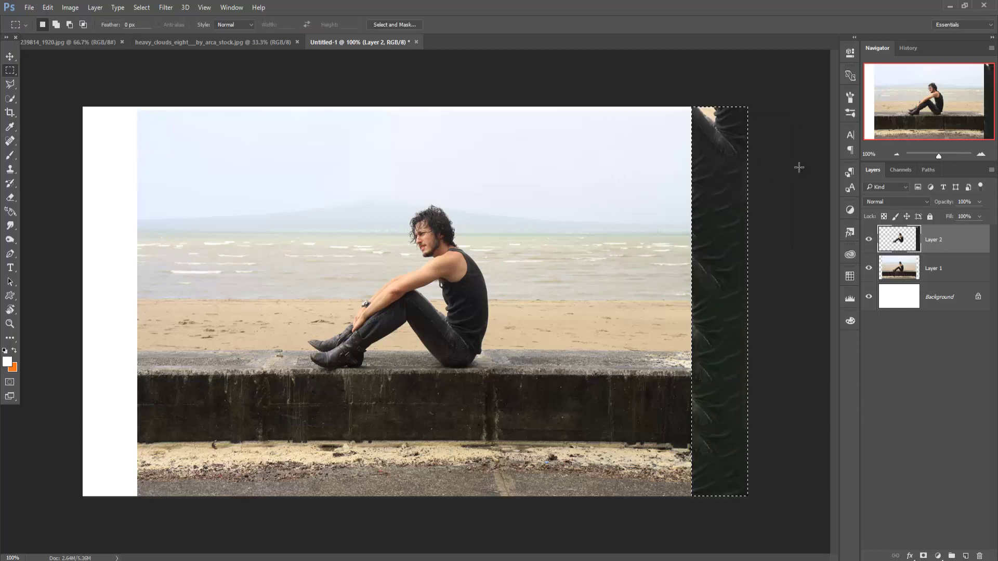
key("ctrl+z")
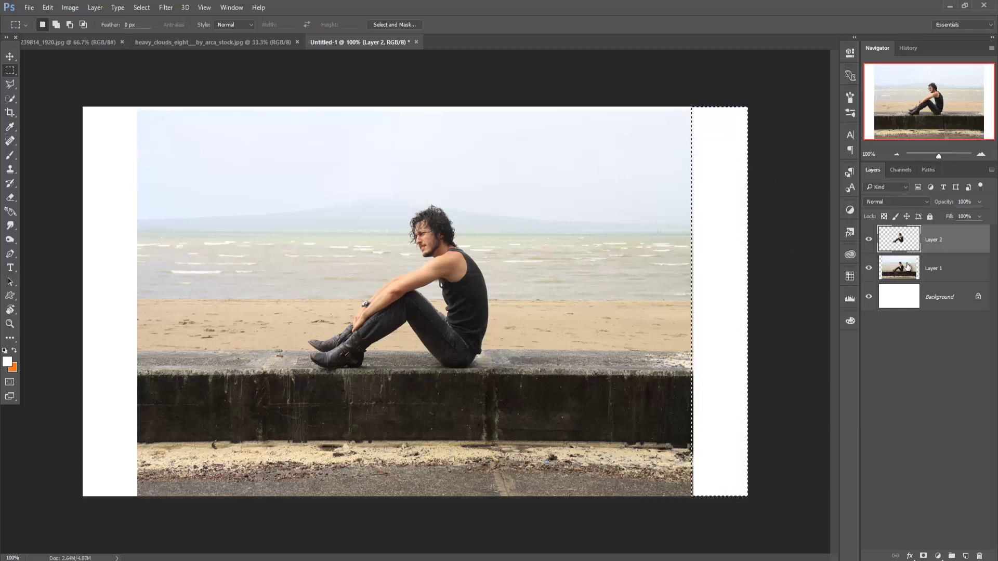
left_click(908, 267)
left_click(47, 8)
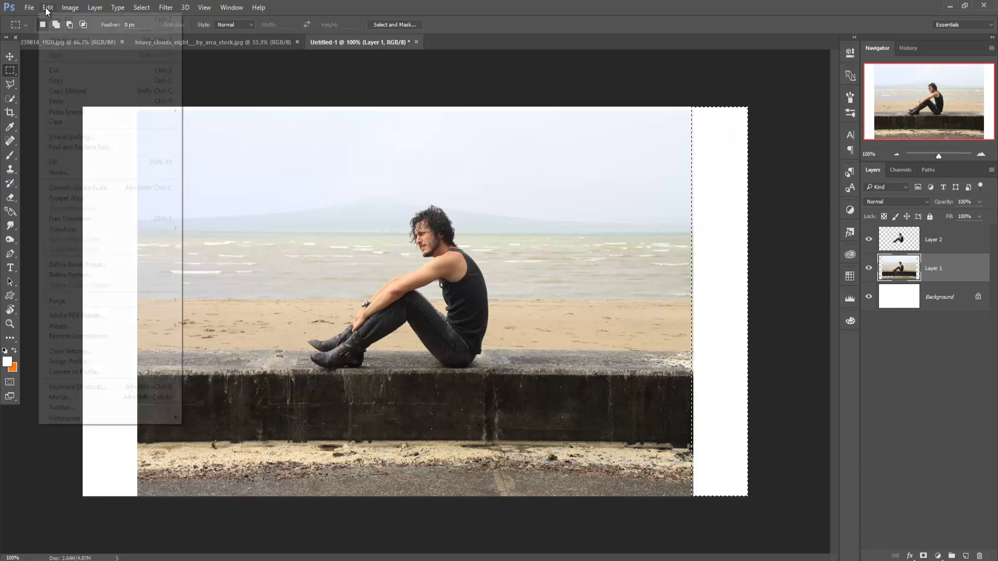
left_click(73, 163)
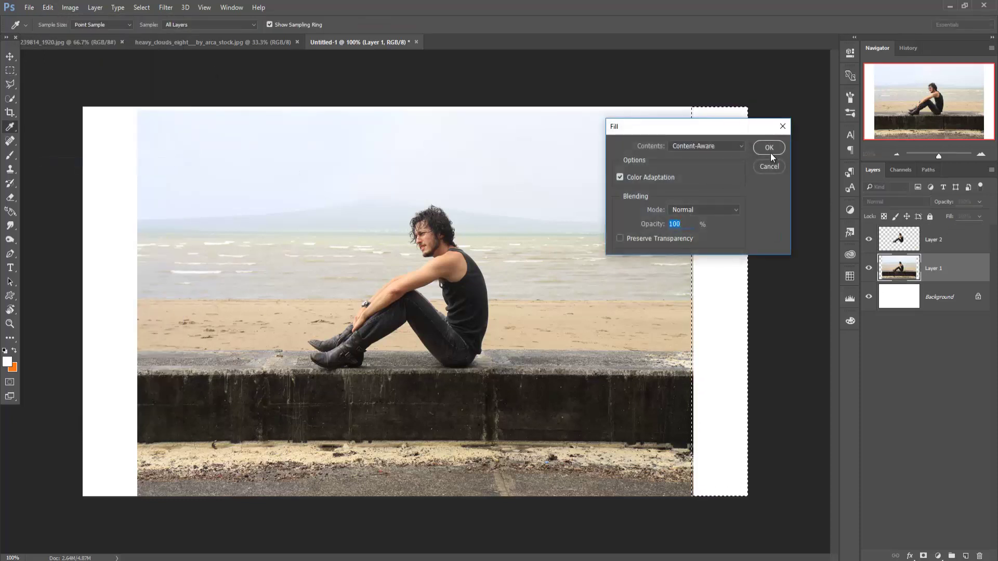
left_click(769, 149)
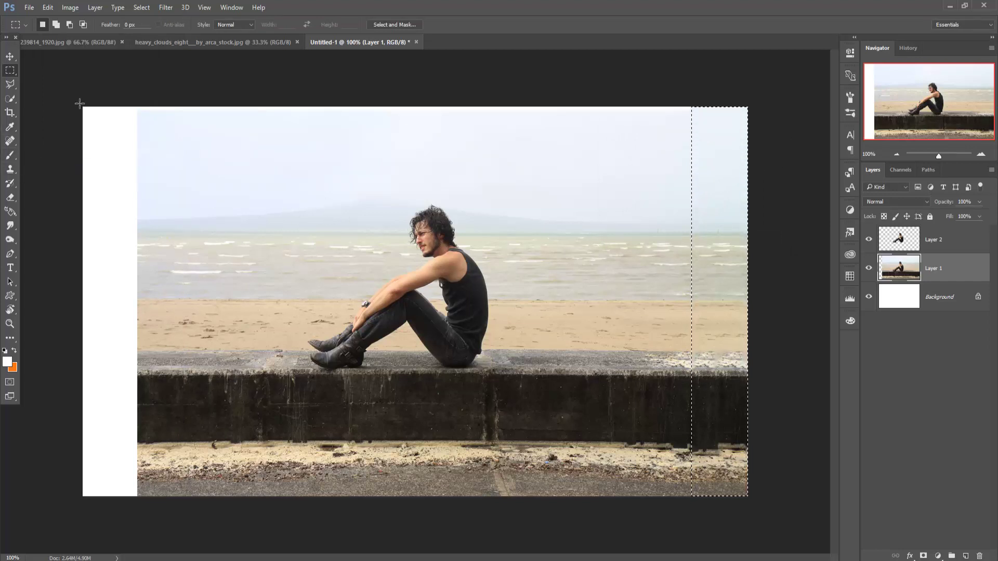
- Content-Aware fill the left white strip with beach scenery, then deselect
left_click_drag(82, 105, 138, 509)
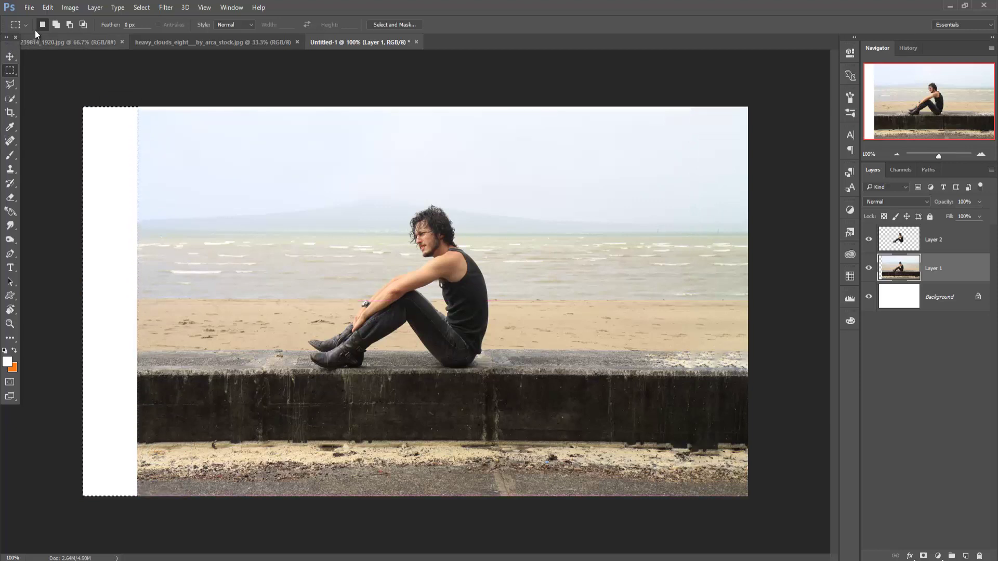
left_click(48, 7)
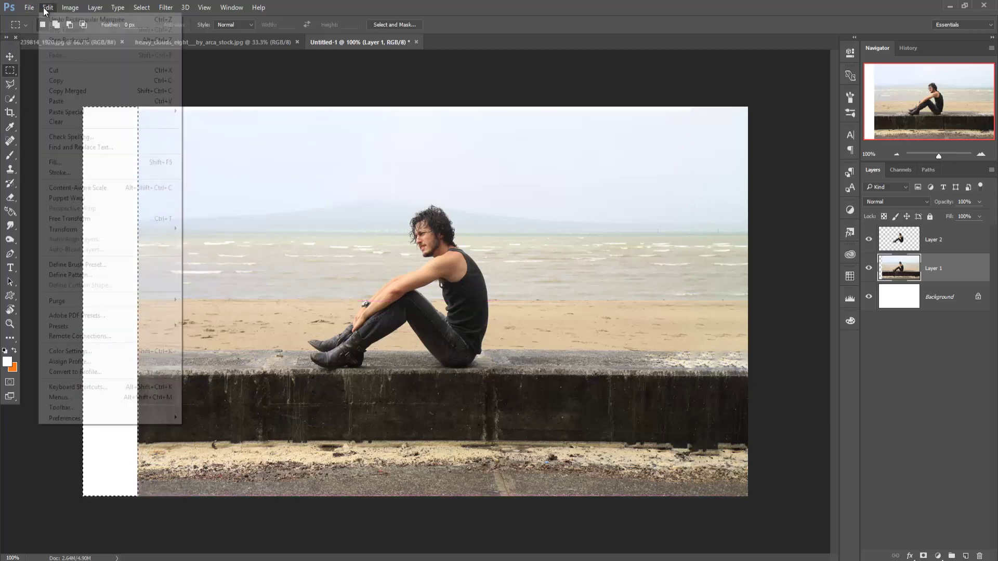
left_click(52, 162)
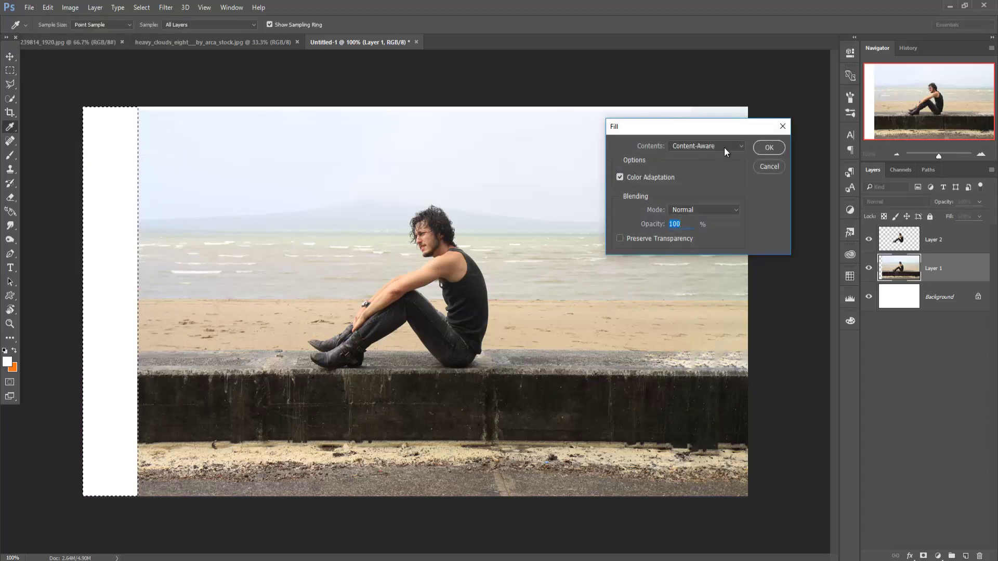
left_click(769, 148)
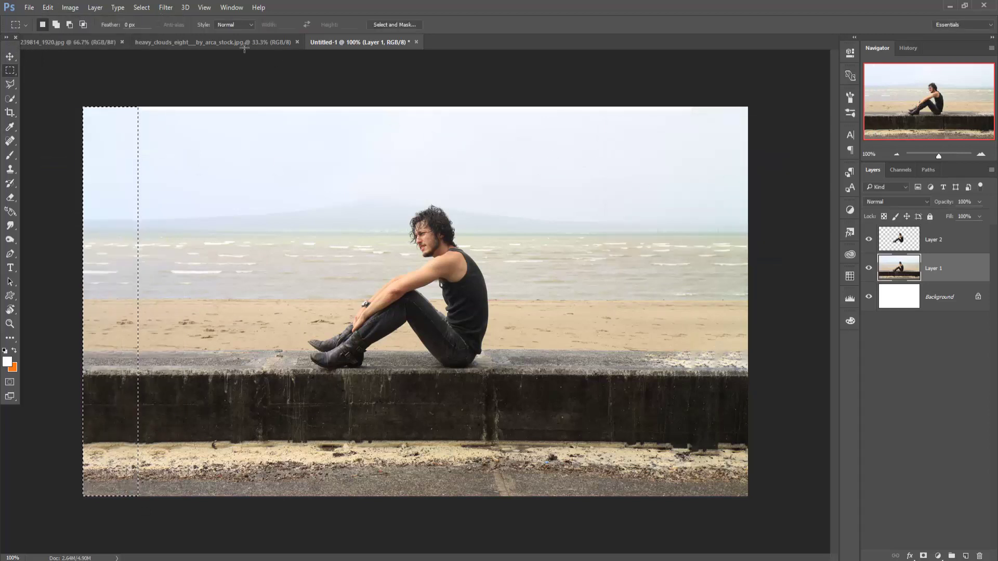
left_click(141, 8)
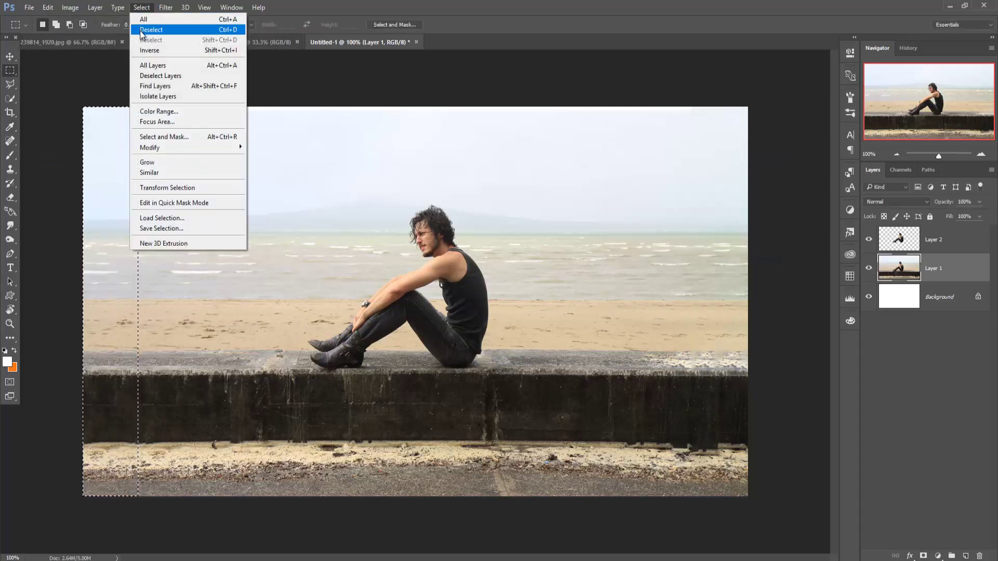
left_click(142, 31)
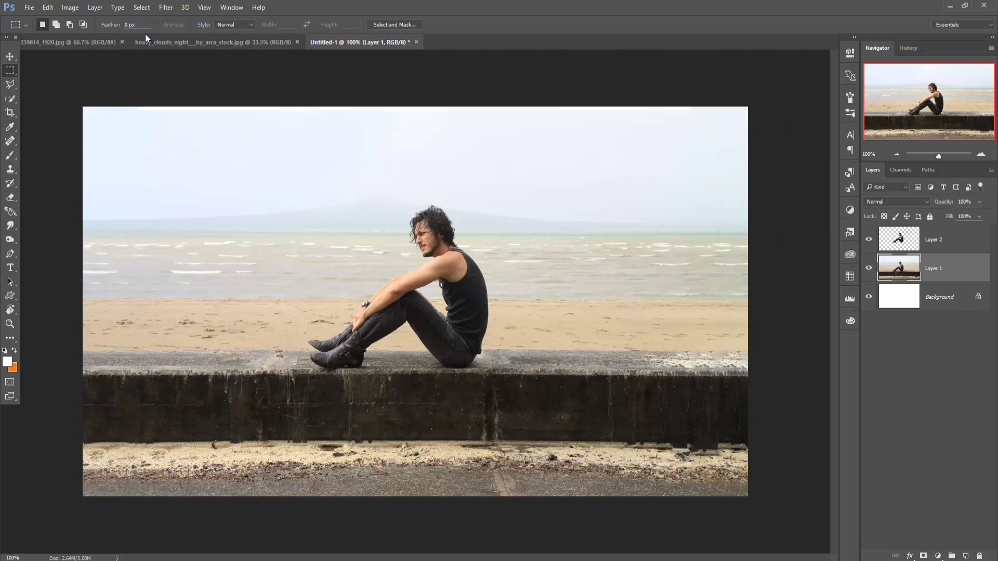
left_click(10, 58)
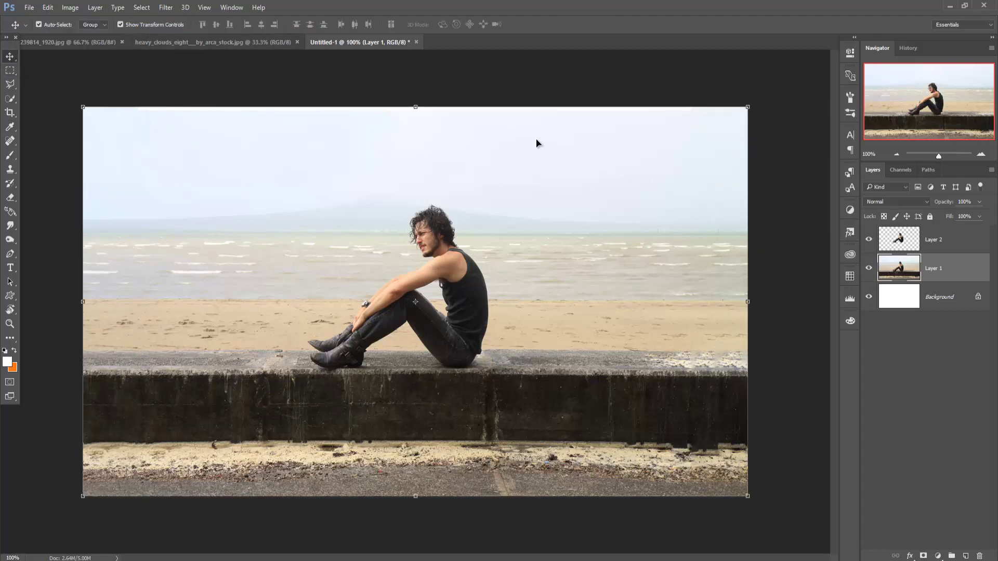
- Select Layer 1, take the Pen tool and zoom in on the left end of the wall
left_click(940, 239)
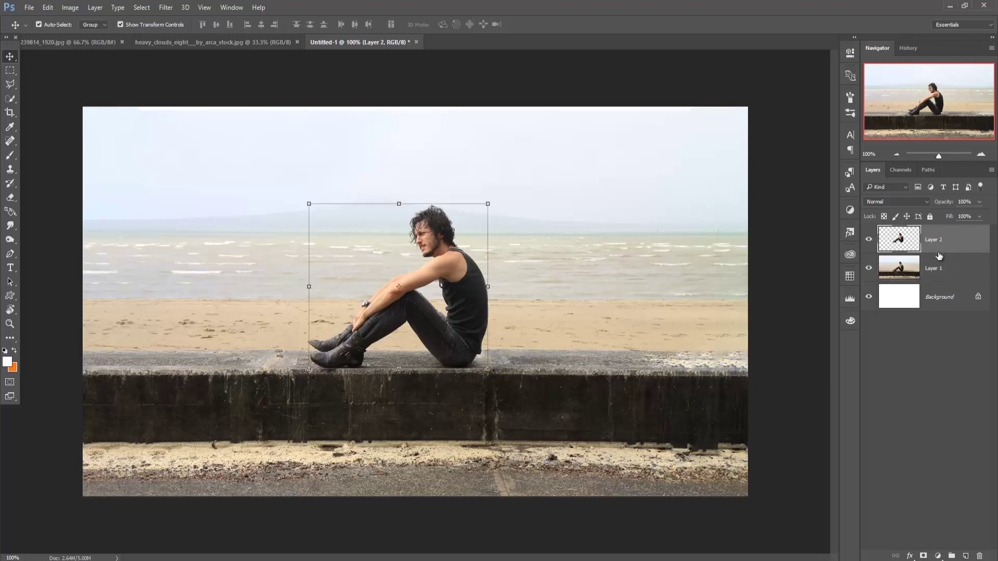
left_click(939, 268)
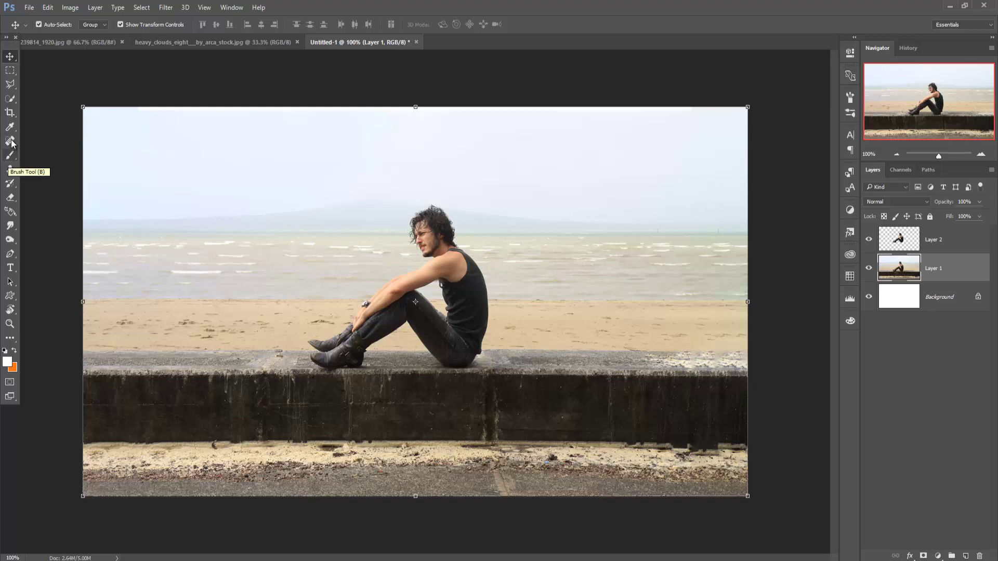
left_click(10, 254)
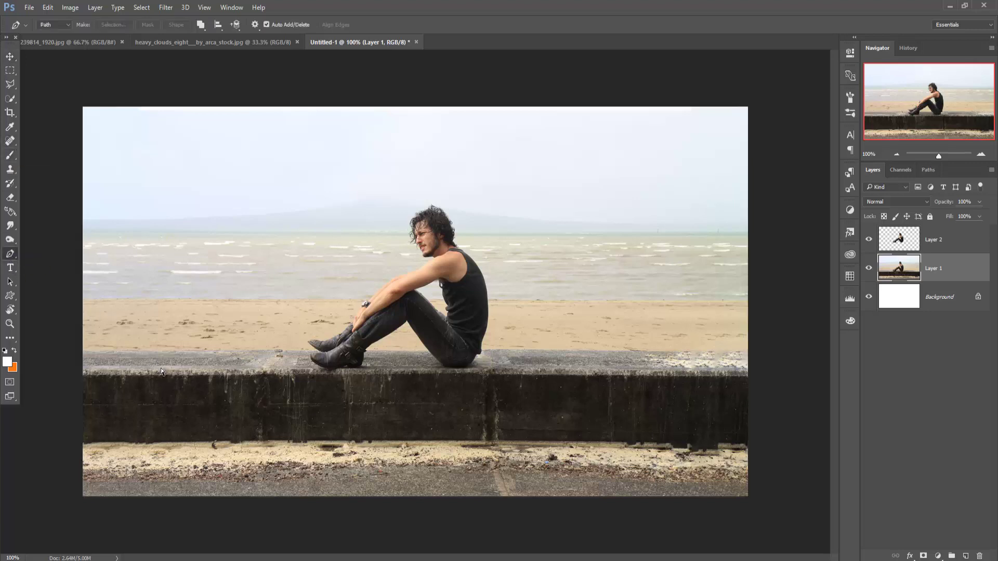
scroll(390, 312, "up", 1)
scroll(390, 312, "up", 1)
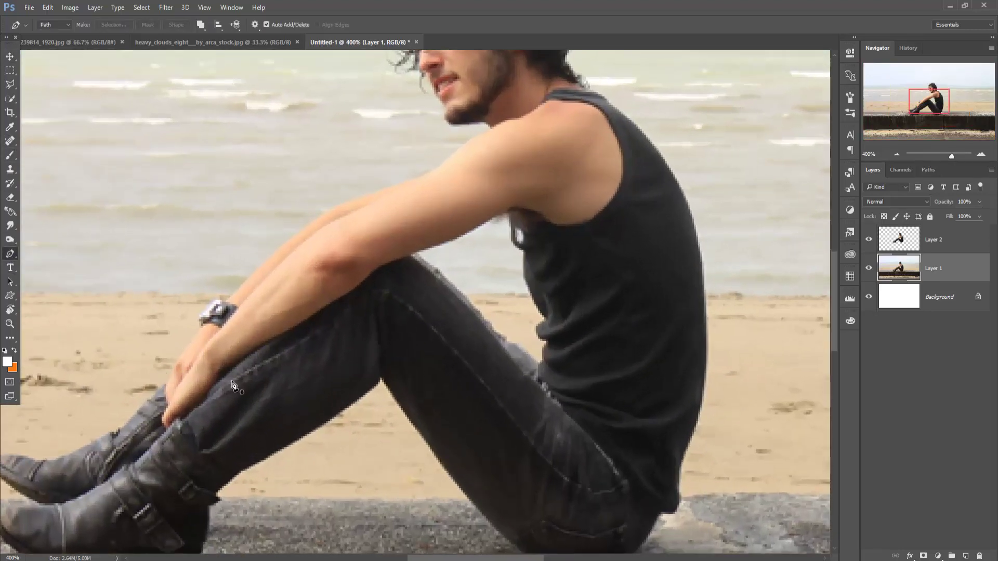
scroll(390, 312, "up", 1)
left_click_drag(458, 294, 676, 327)
left_click_drag(336, 312, 529, 338)
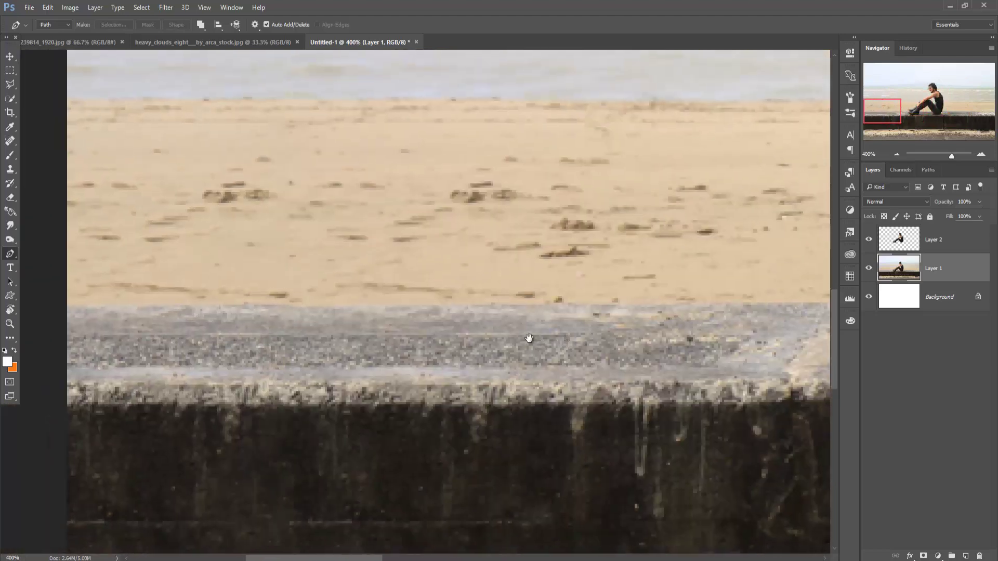
- Start the path along the wall's top edge from the left, past the man's boots
left_click(67, 307)
left_click(651, 305)
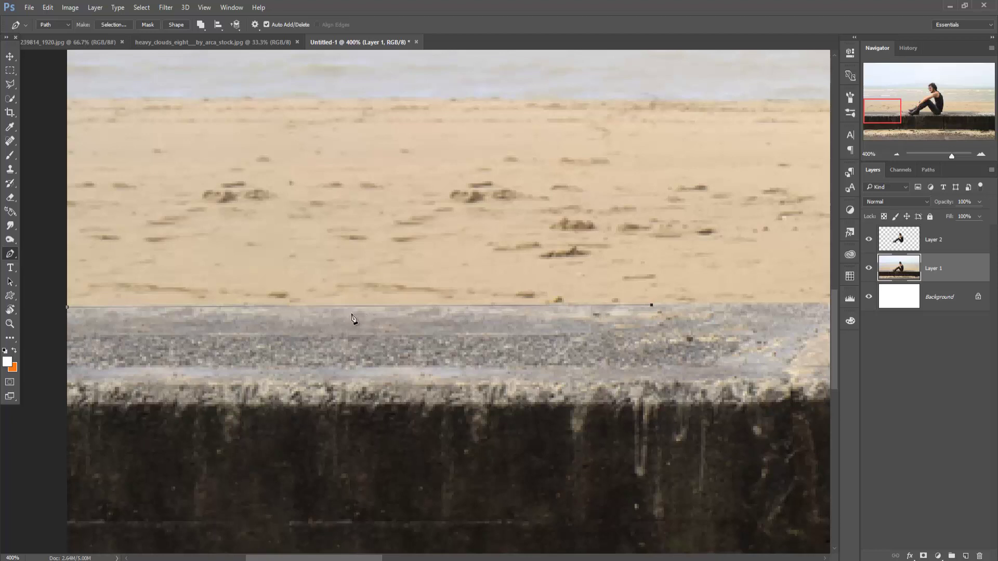
left_click_drag(678, 382, 258, 387)
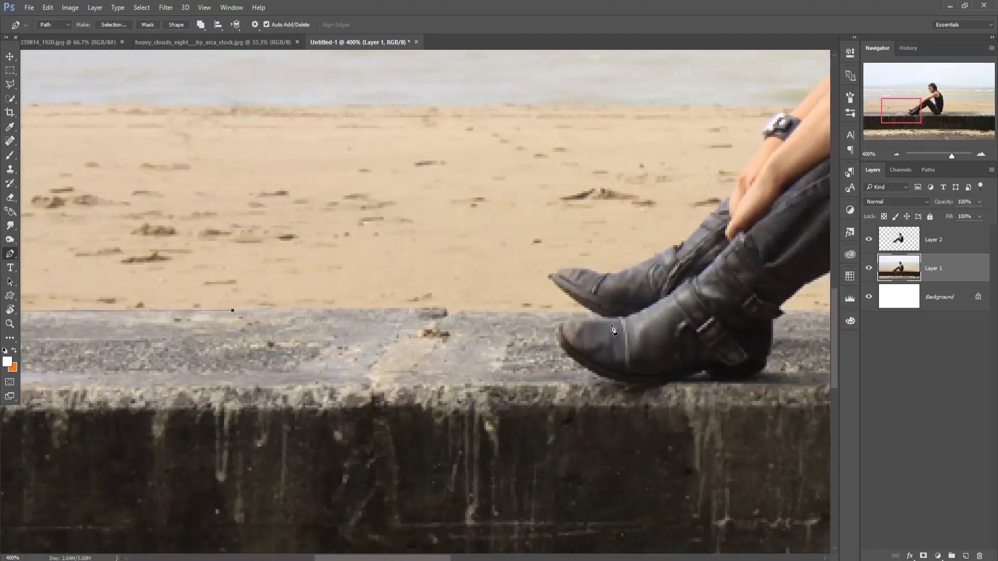
left_click(591, 311)
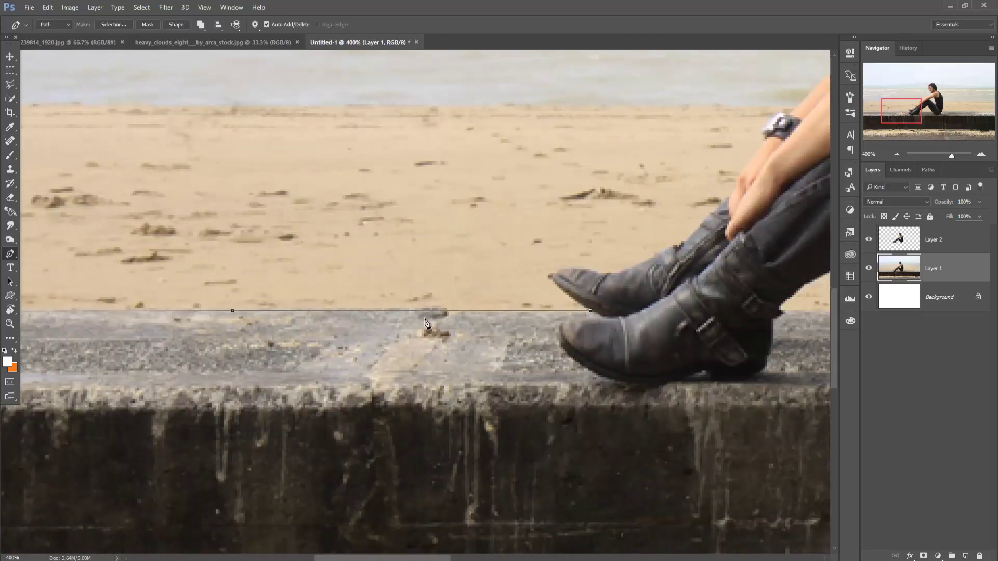
left_click_drag(423, 311, 431, 310)
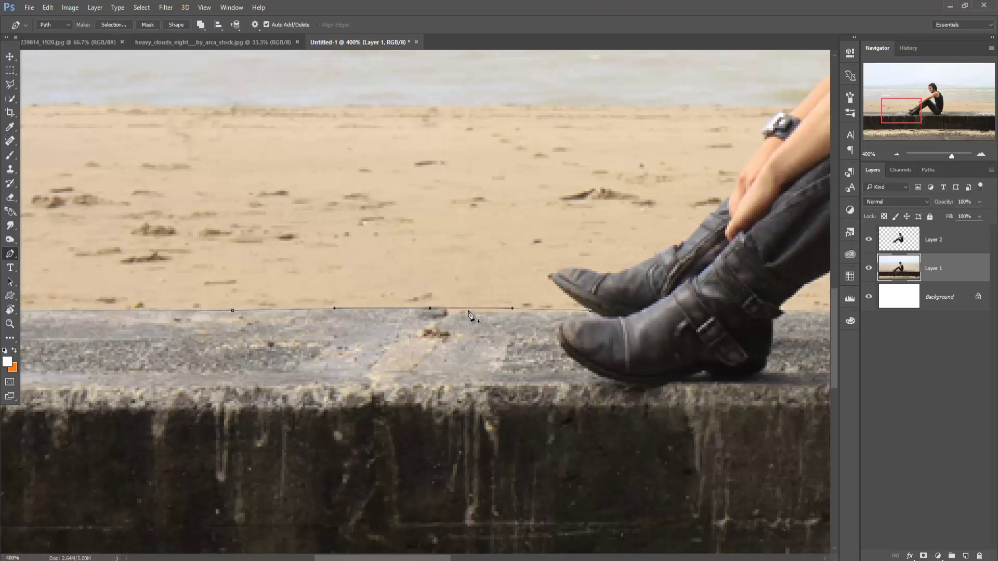
left_click(524, 310)
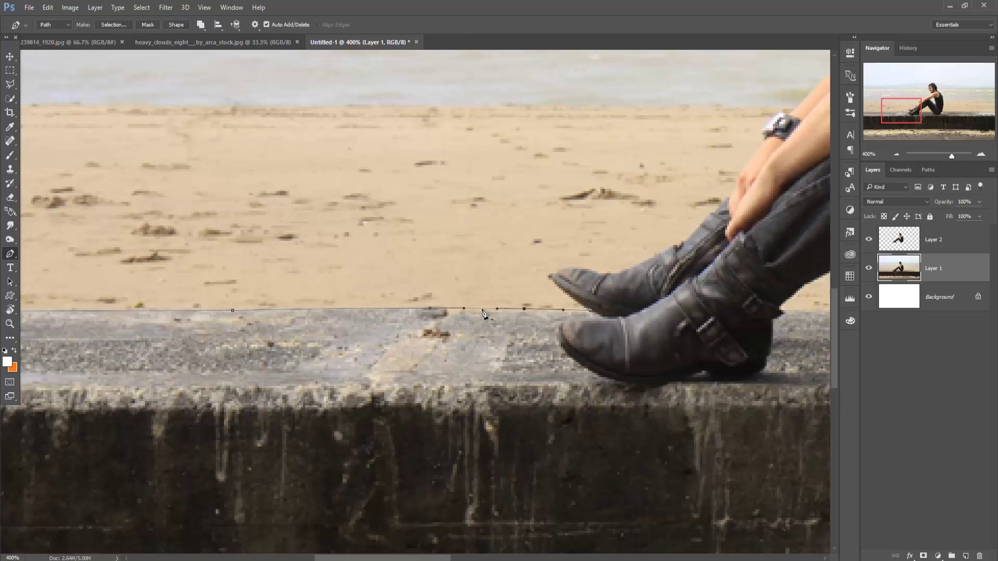
left_click_drag(483, 310, 464, 313)
left_click(800, 314)
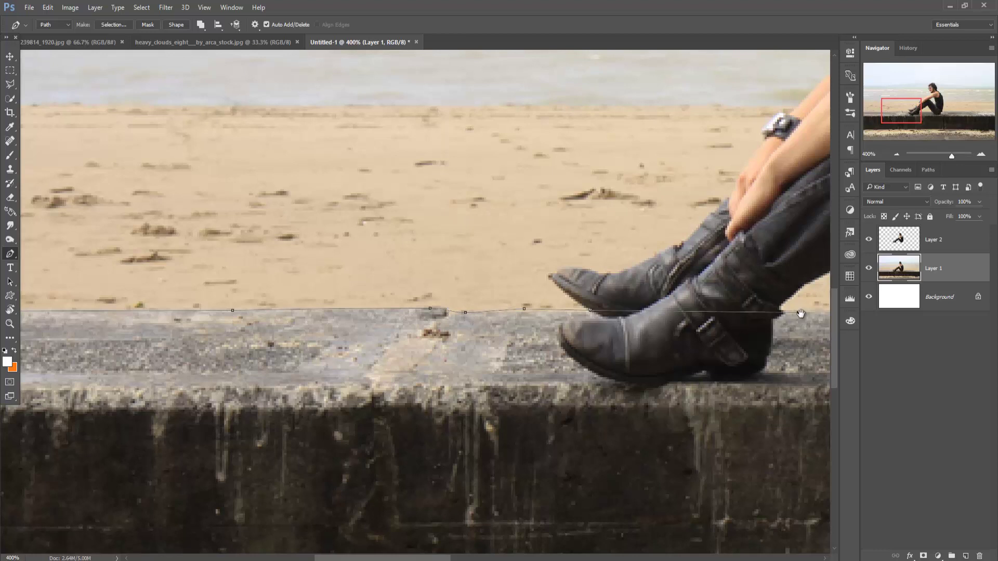
left_click_drag(828, 339, 323, 339)
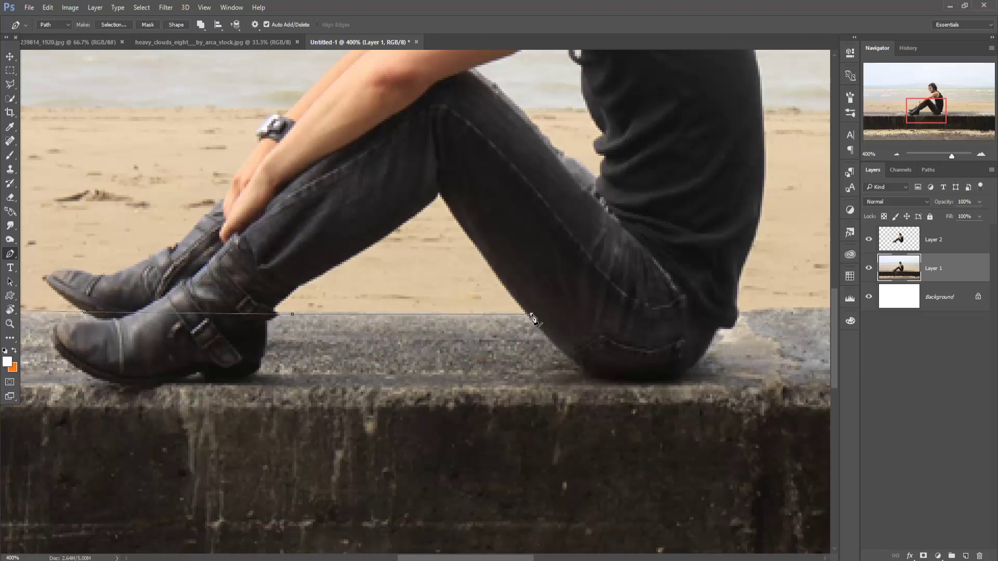
left_click(739, 315)
- Extend the wall-edge path to the image's right edge and zoom out to the full image
left_click_drag(772, 321, 410, 335)
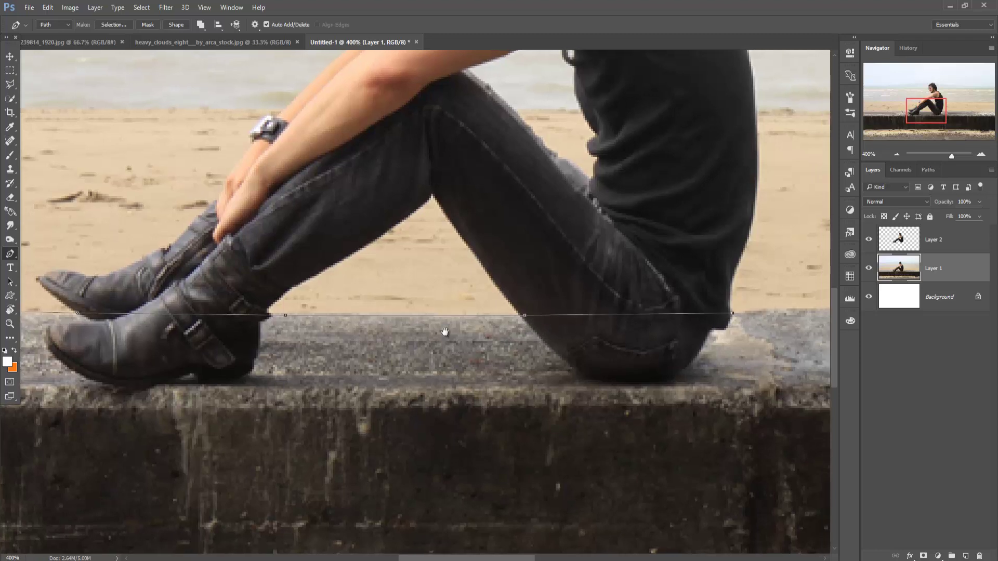
left_click(567, 325)
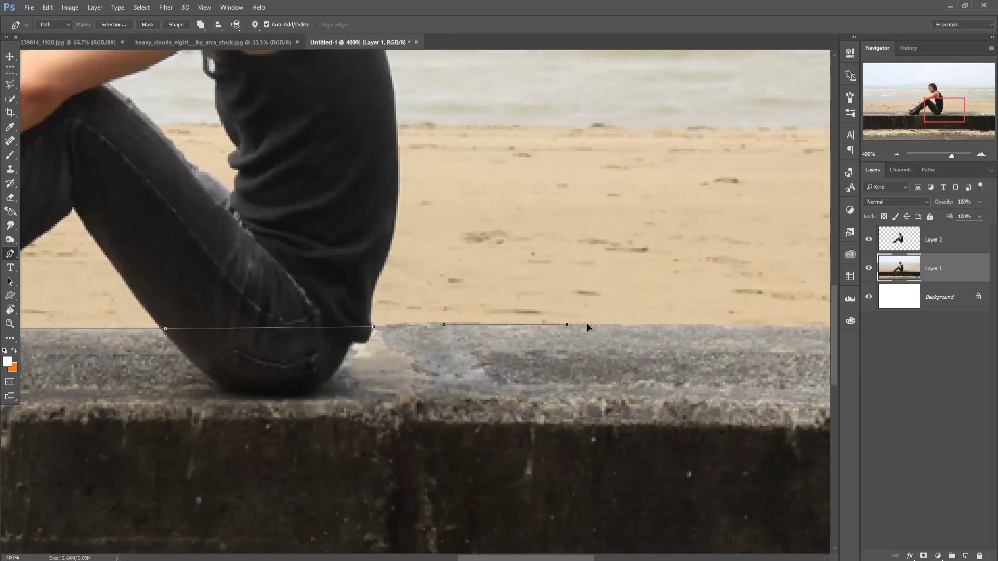
left_click(673, 325)
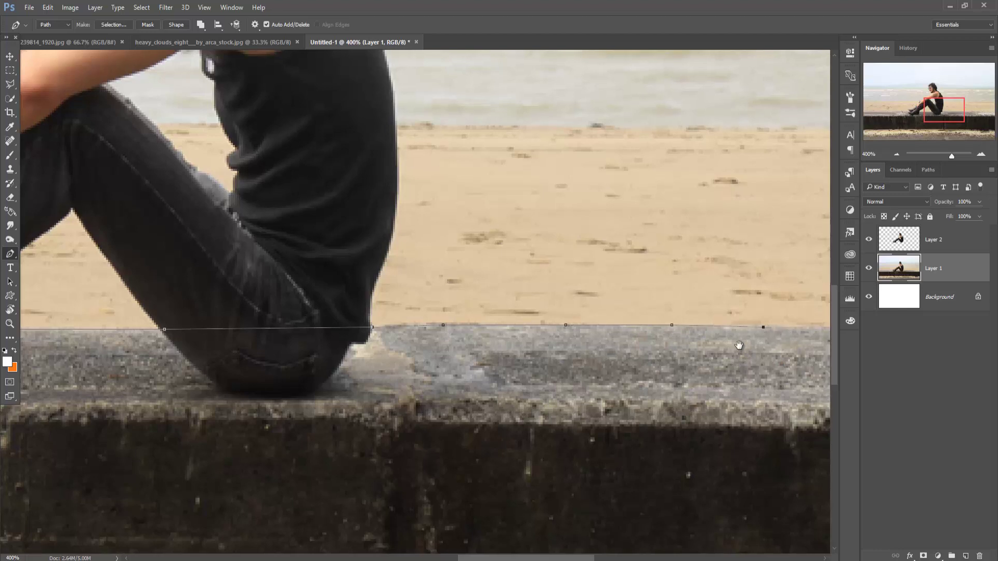
left_click_drag(777, 332, 450, 348)
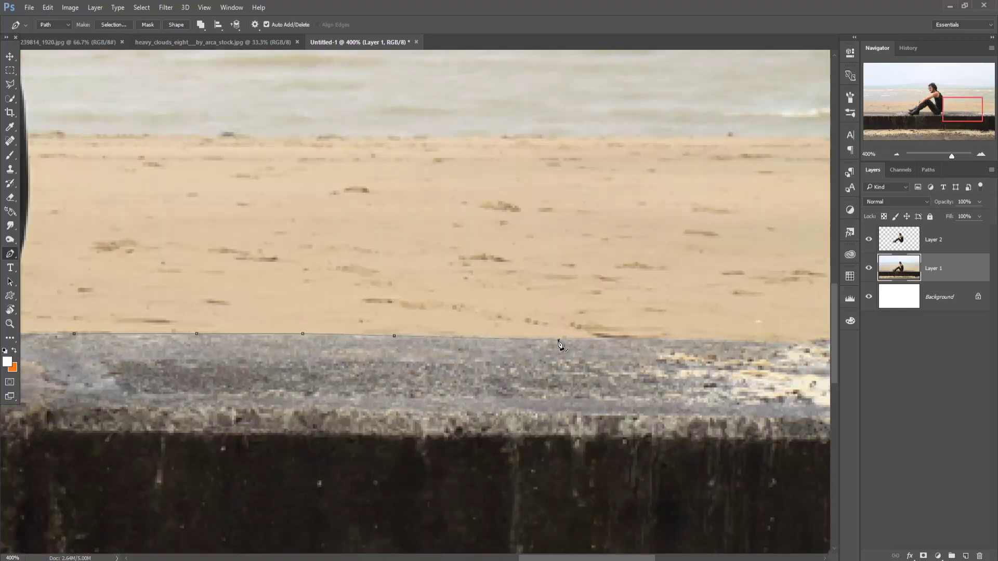
left_click(679, 340)
left_click(768, 342)
left_click_drag(823, 342, 542, 369)
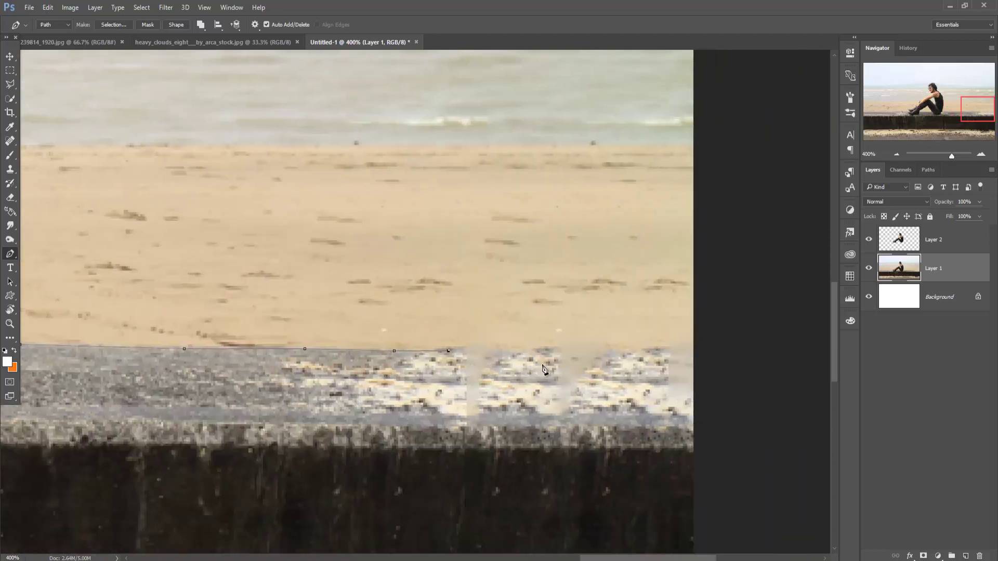
left_click(564, 349)
left_click(644, 351)
left_click(677, 349)
key("ctrl+1")
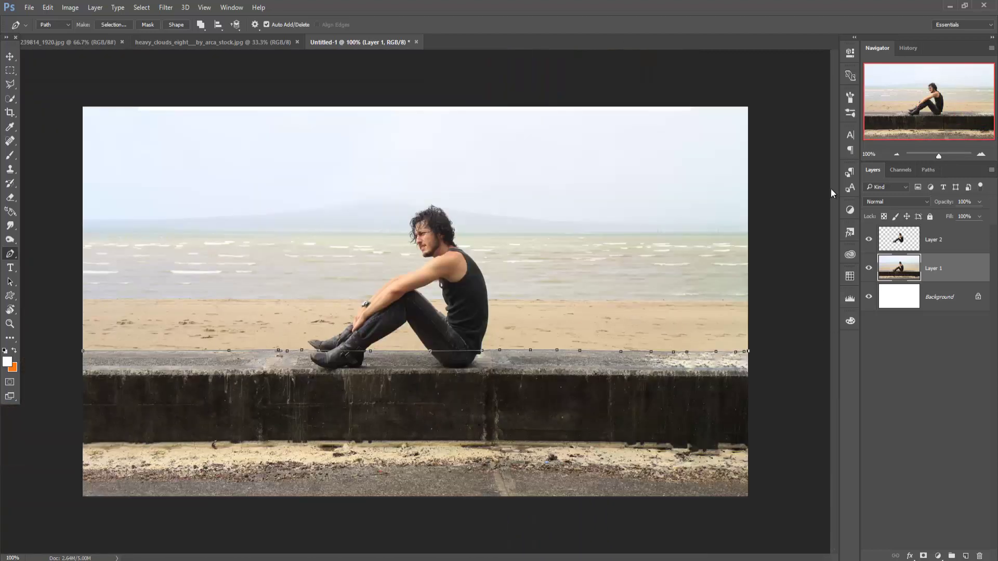
- Close the path around everything above the wall and turn it into a selection
left_click(757, 95)
left_click(73, 90)
left_click(83, 352)
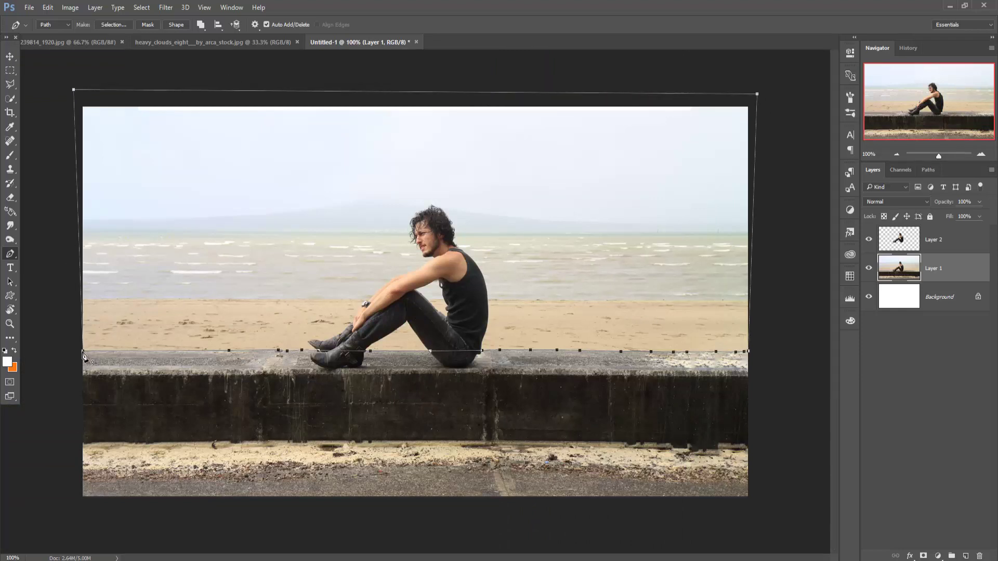
right_click(376, 248)
left_click(434, 298)
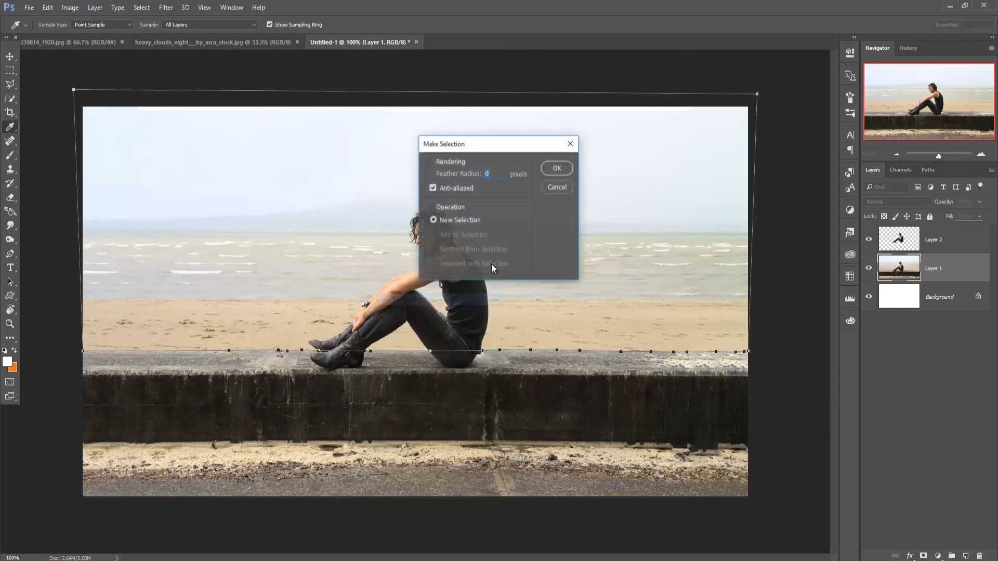
left_click(555, 168)
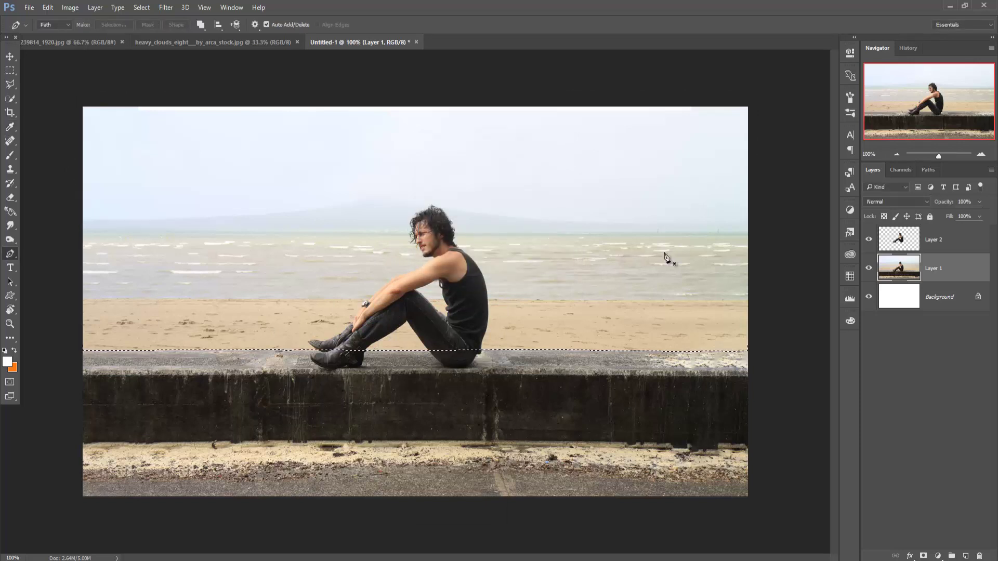
- Delete the sky, sea and sand above the wall from Layer 1
key("Delete")
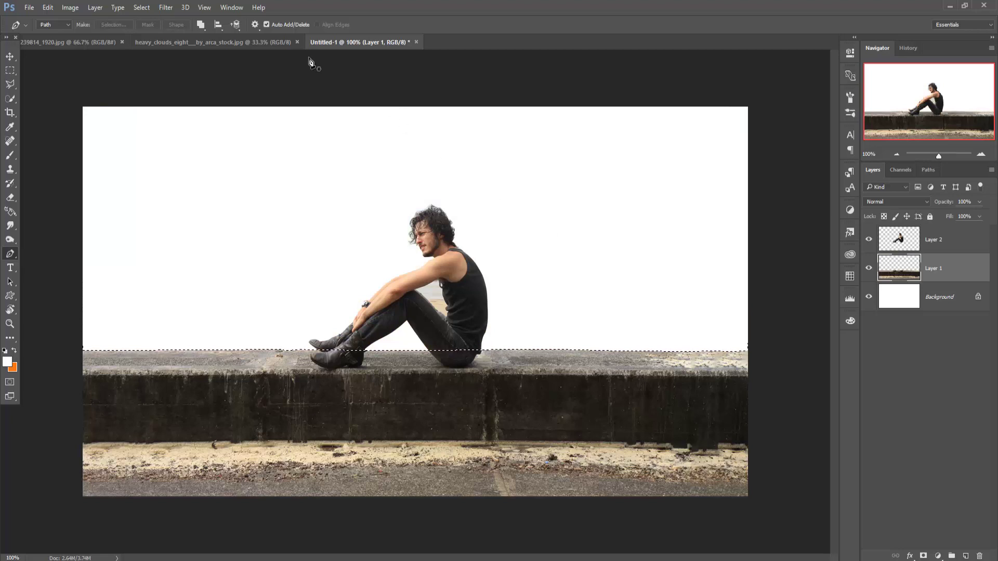
left_click(10, 56)
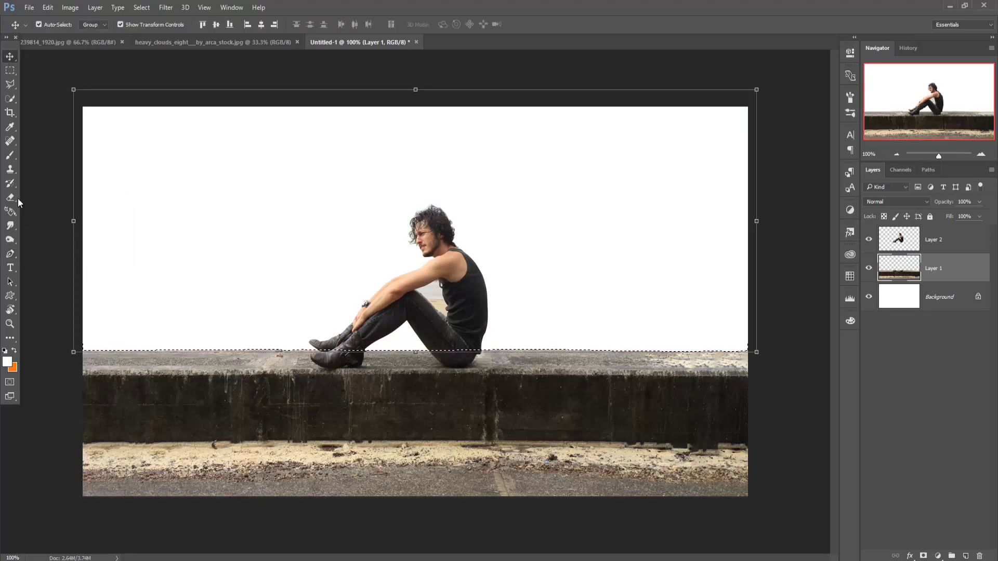
left_click(10, 254)
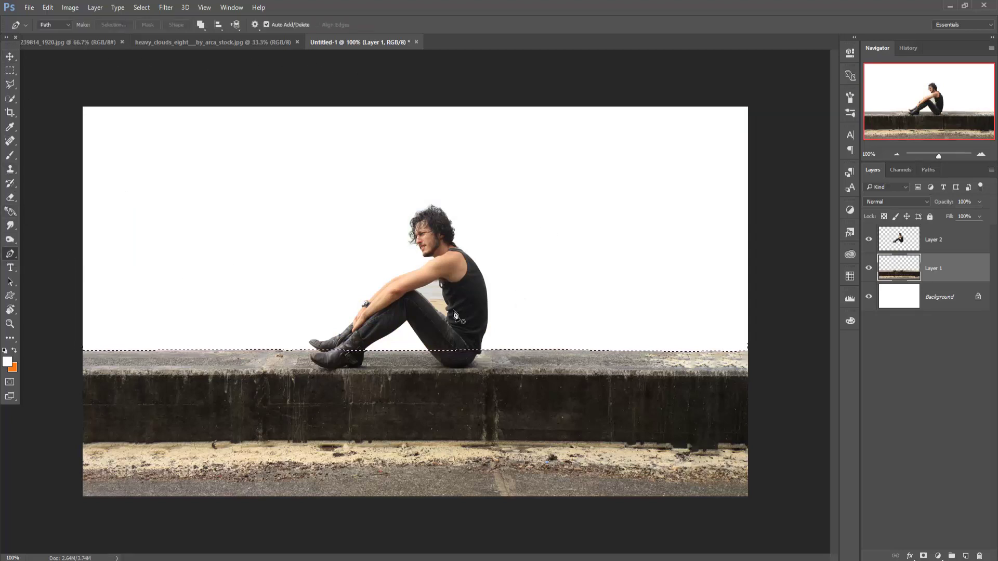
- Zoom in and trace a Pen path from under the arm, up the torso, and along the arm
scroll(453, 312, "up", 5)
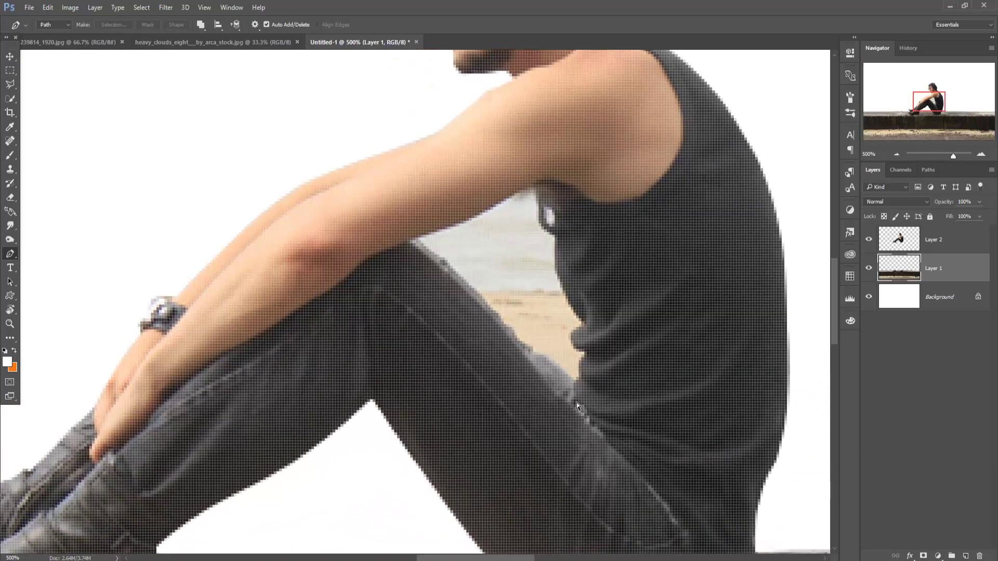
scroll(577, 407, "up", 1)
left_click(604, 399)
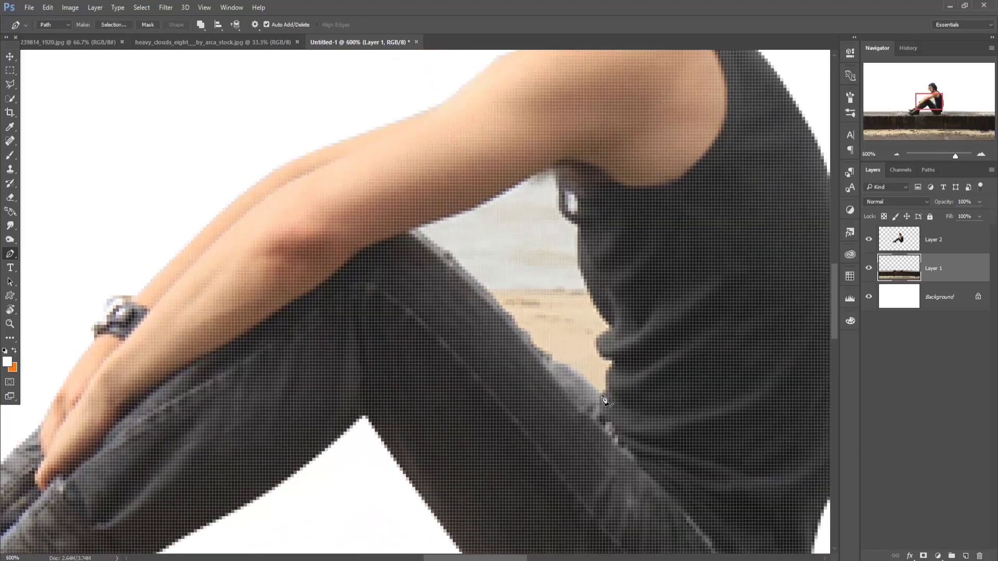
left_click(604, 357)
left_click_drag(610, 323, 601, 317)
left_click(578, 231)
left_click_drag(559, 182, 545, 173)
left_click(525, 179)
mouse_move(484, 203)
left_mouse_down()
mouse_move(428, 224)
mouse_move(470, 275)
left_mouse_up()
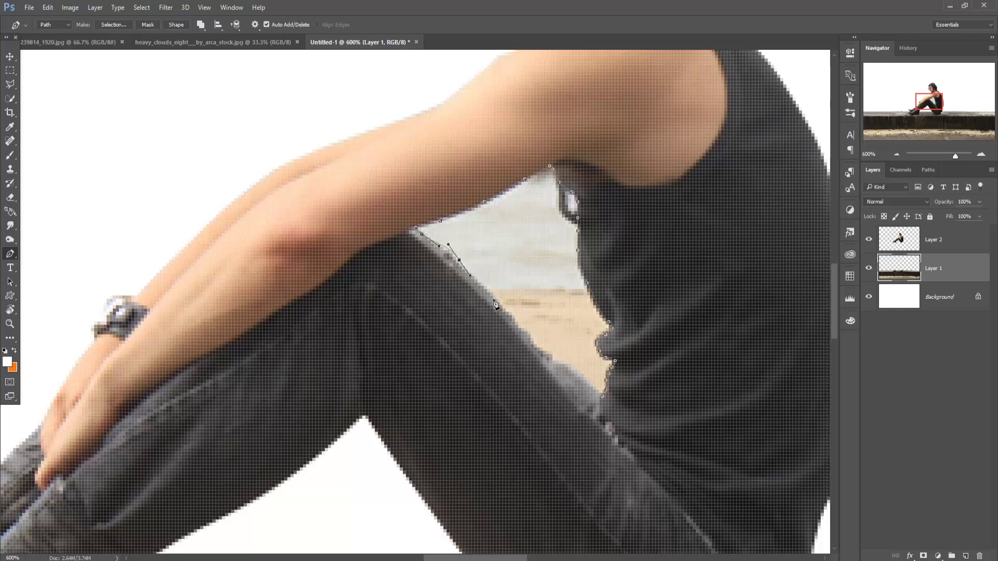
- Fix the last point, close the path down the jeans' edge, and make it a selection
key("ctrl+z")
left_click(481, 286)
left_click(515, 322)
left_click(534, 346)
left_click_drag(546, 354, 574, 370)
right_click(561, 307)
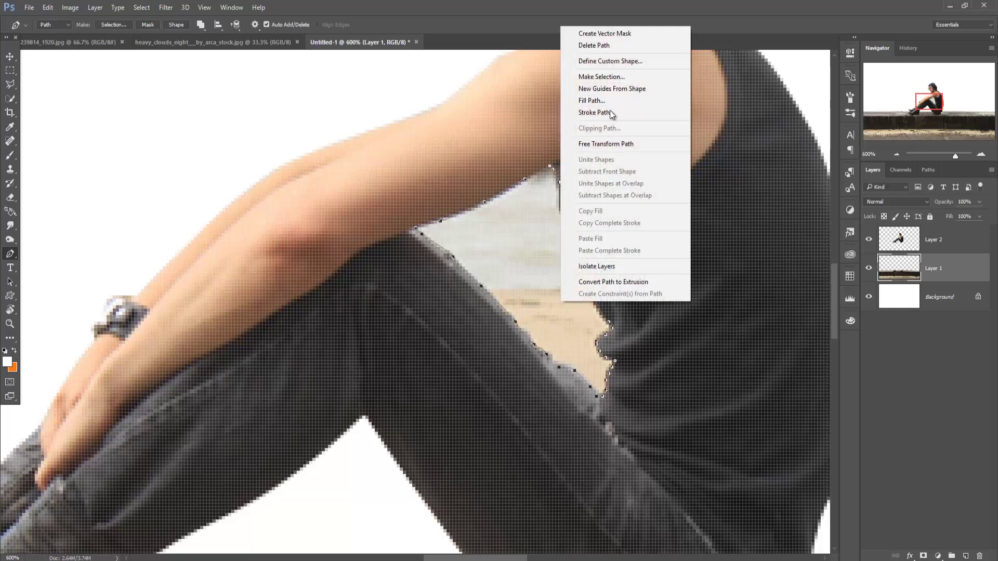
left_click(597, 77)
left_click(554, 167)
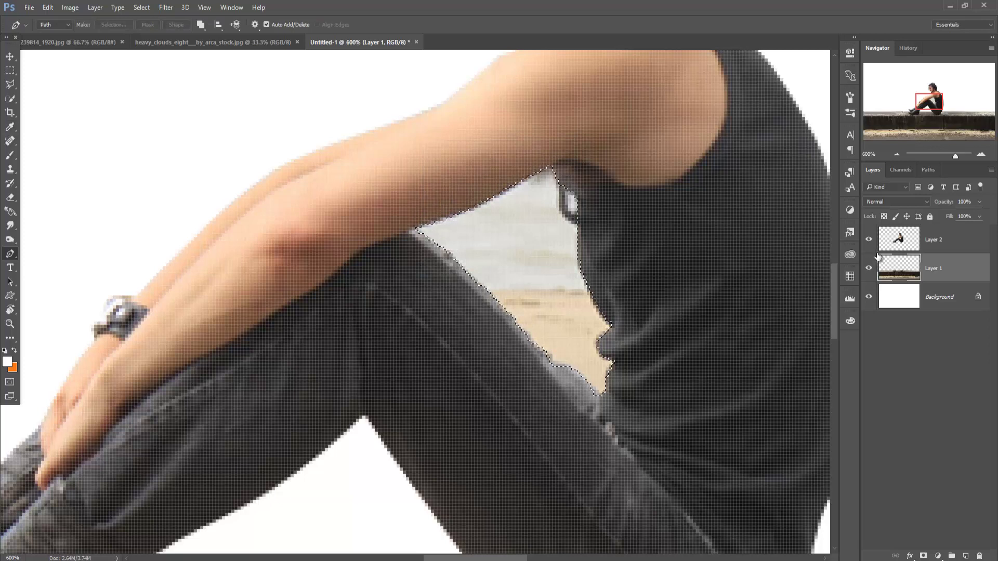
- Delete the selected beach patch from Layer 2, deselect, and zoom out to the whole man
left_click(893, 247)
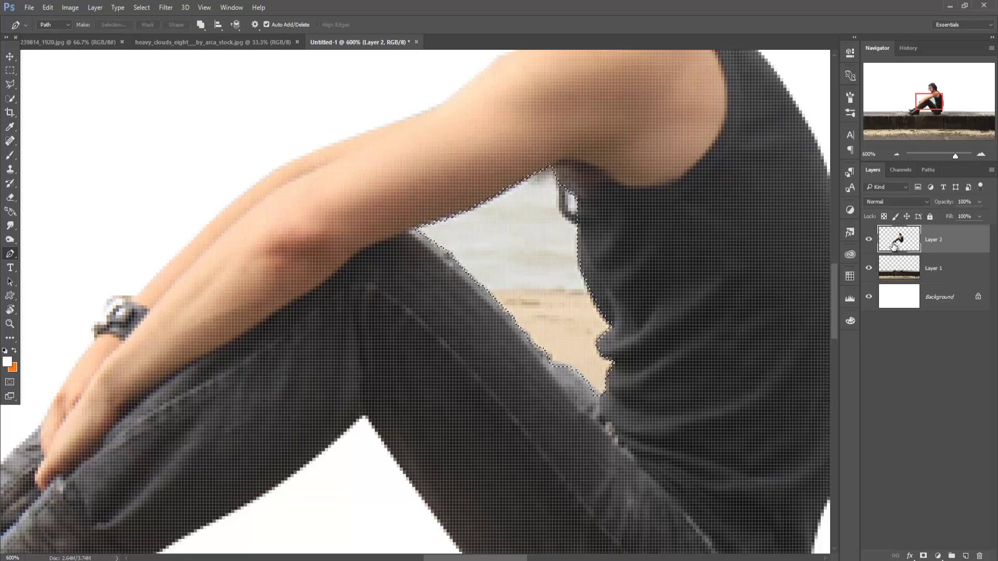
key("Delete")
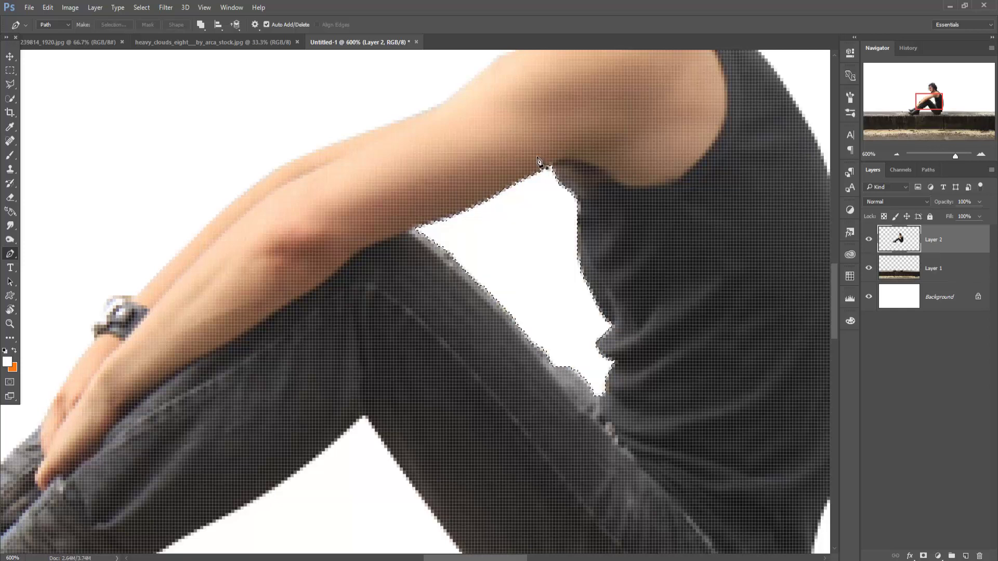
left_click(142, 8)
left_click(151, 30)
left_click(10, 56)
key("ctrl+minus")
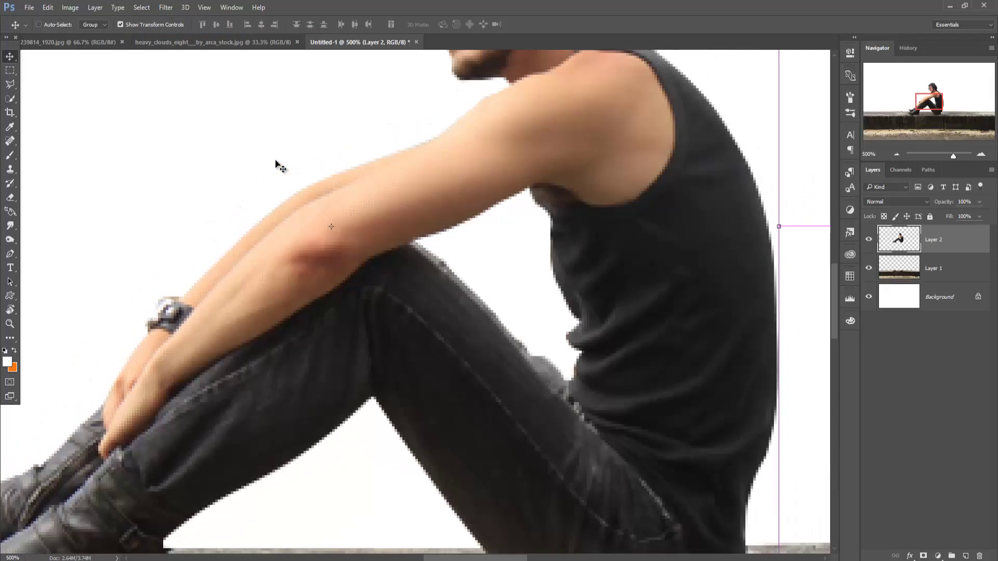
key("ctrl+minus")
key("ctrl+minus")
key("ctrl+minus")
key("ctrl+minus")
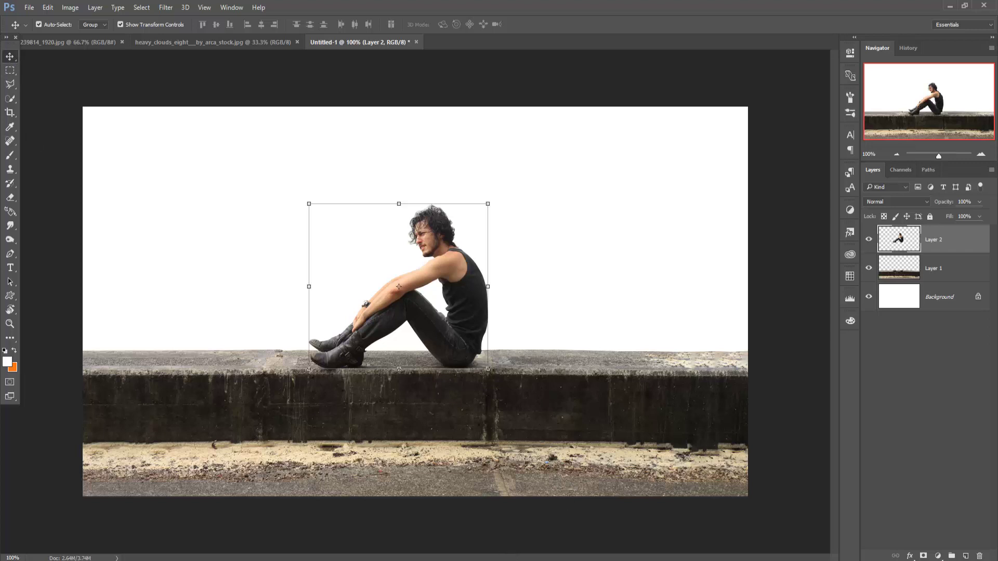
- Drag the selected sea from stormy_sea.jpg into the composite, below the wall at left
left_click(487, 532)
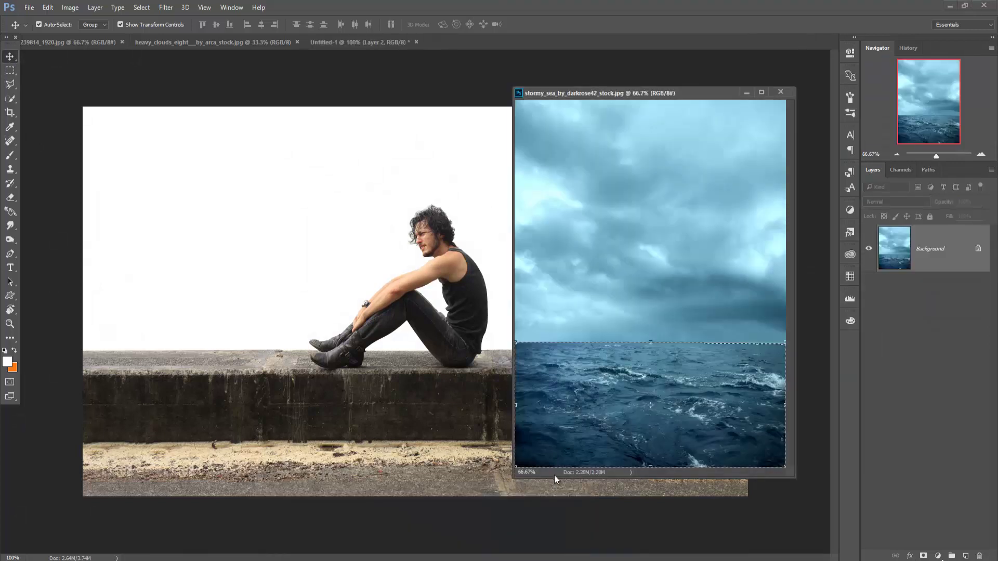
left_click_drag(637, 379, 474, 416)
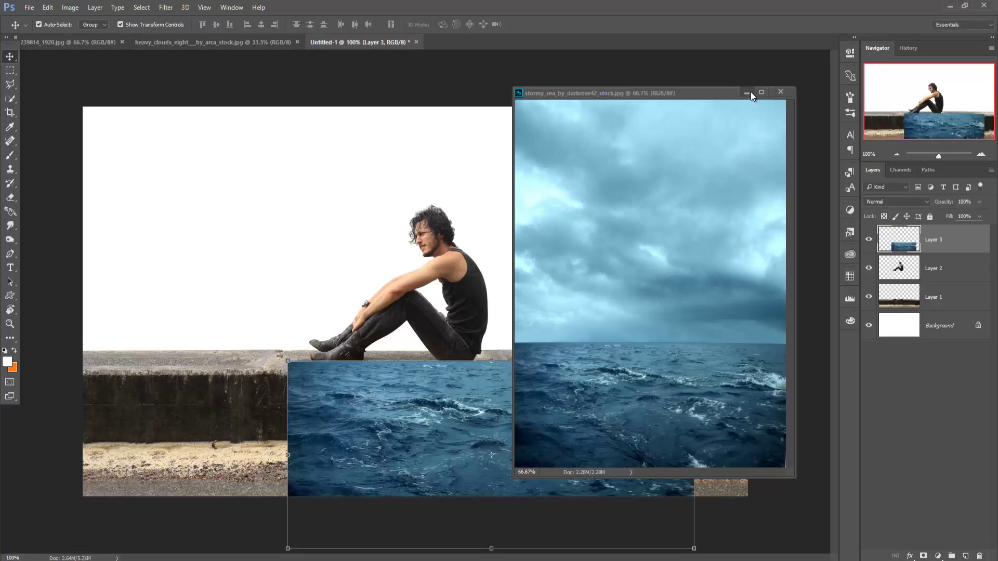
left_click(749, 92)
mouse_move(492, 384)
left_mouse_down()
mouse_move(338, 356)
mouse_move(321, 370)
mouse_move(299, 475)
mouse_move(303, 467)
left_mouse_up()
- Stretch the sea to the canvas's right edge and nudge it up under the wall
mouse_move(491, 489)
left_mouse_down()
mouse_move(748, 495)
mouse_move(743, 504)
left_mouse_up()
left_click(454, 24)
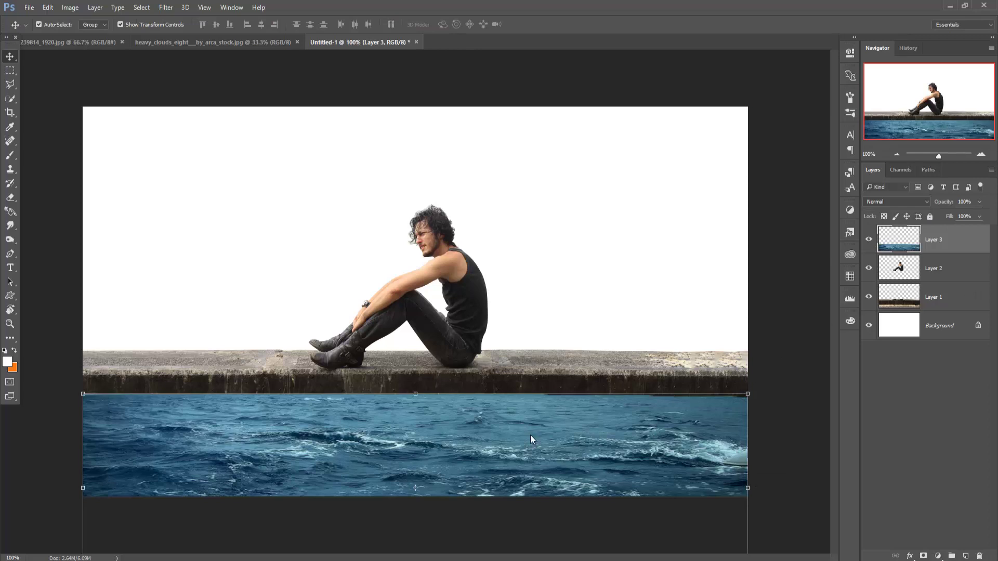
key("shift+Up")
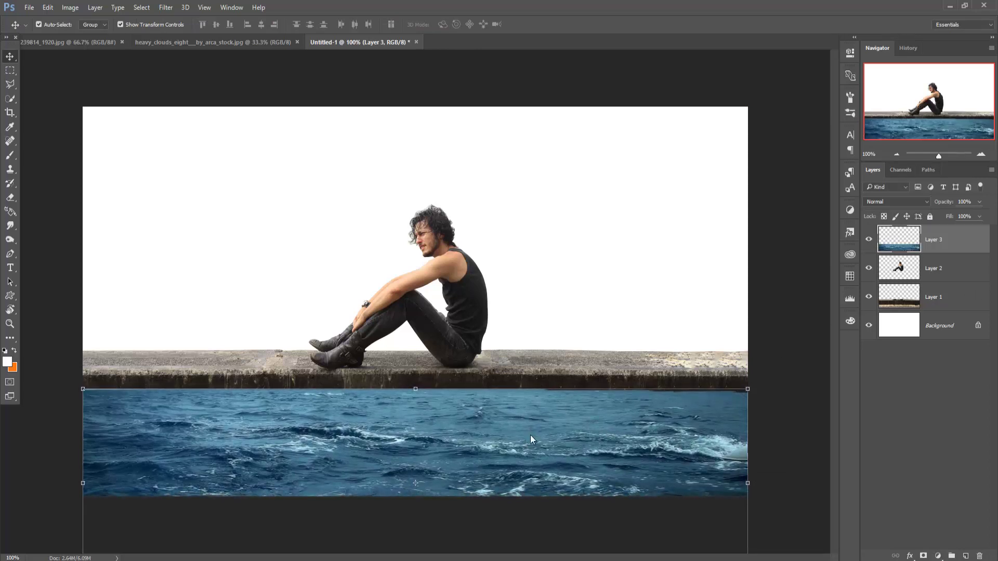
key("Up")
key("Up")
key("Up")
key("Up")
key("Up")
key("Up")
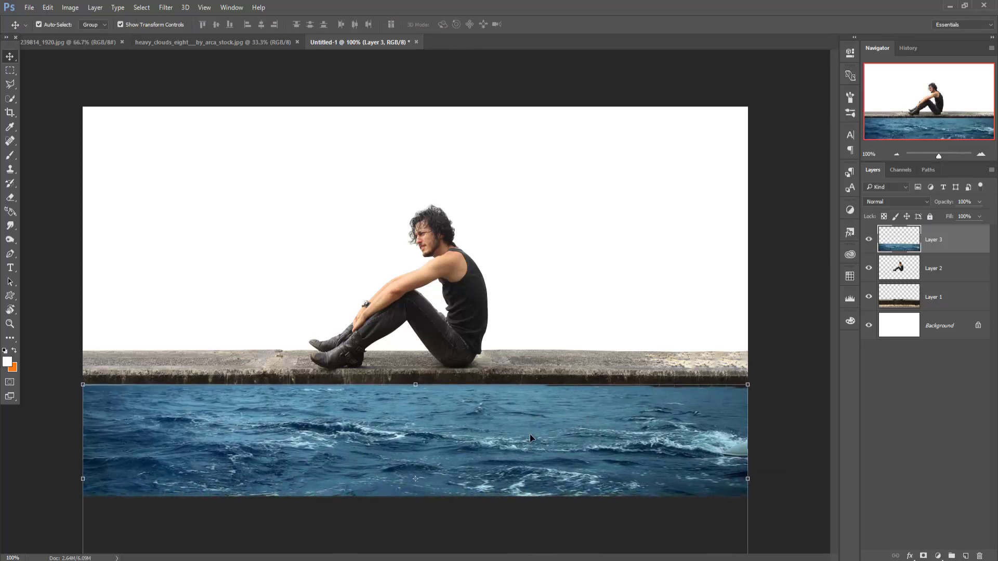
key("Down")
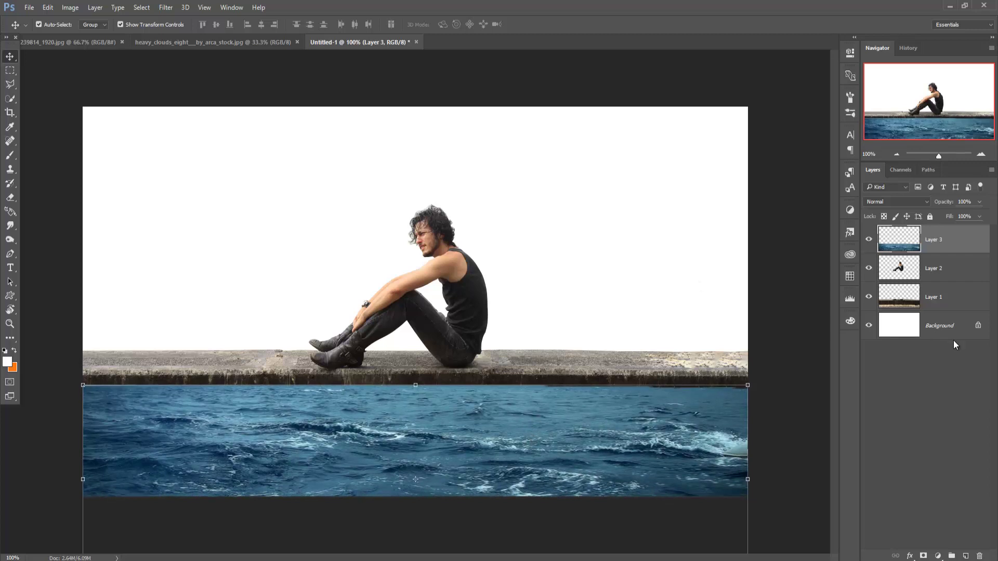
- Add a mask to Layer 3 and paint out the water overlapping the pier's bottom edge
left_click(924, 556)
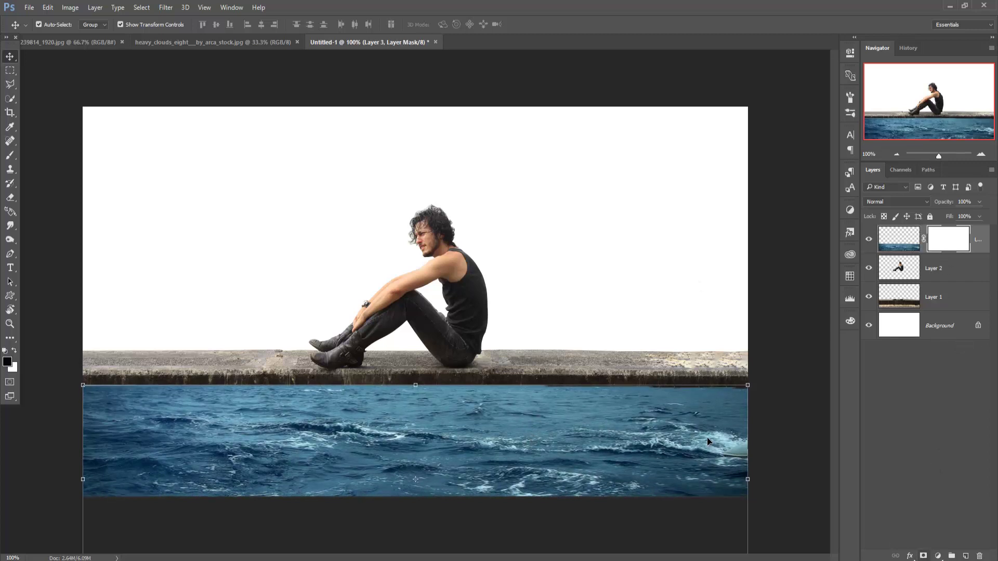
left_click(10, 155)
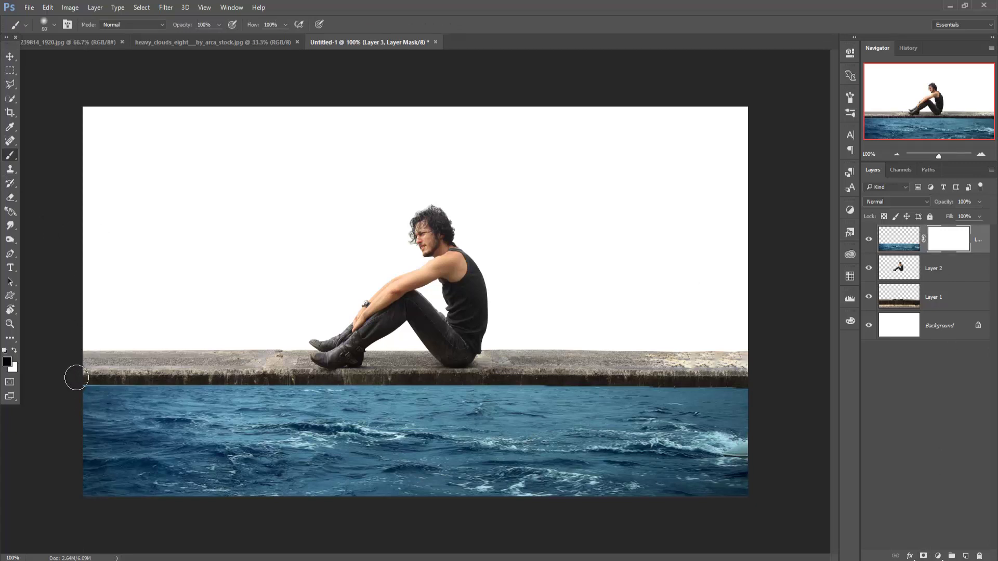
key("bracketright")
key("bracketright")
key("bracketright")
left_click_drag(100, 378, 755, 374)
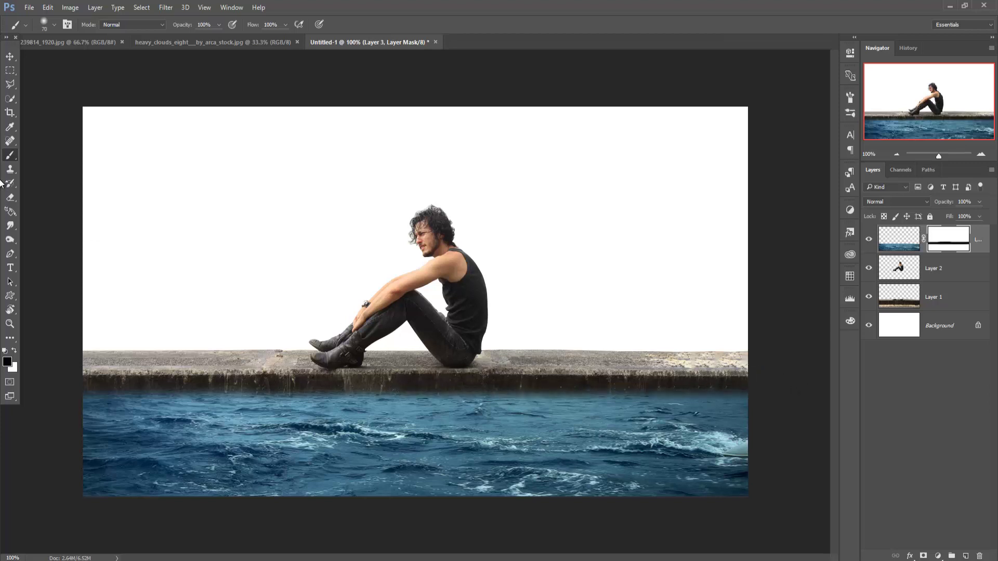
left_click(10, 57)
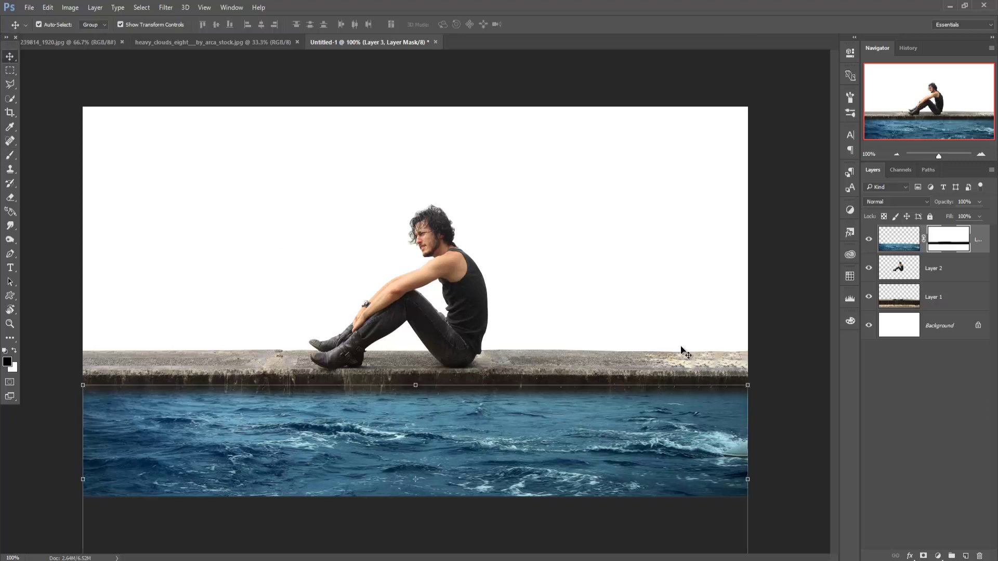
- Duplicate Layer 3 and move Layer 3 copy between Layer 1 and Background, keeping it selected
left_click(911, 273)
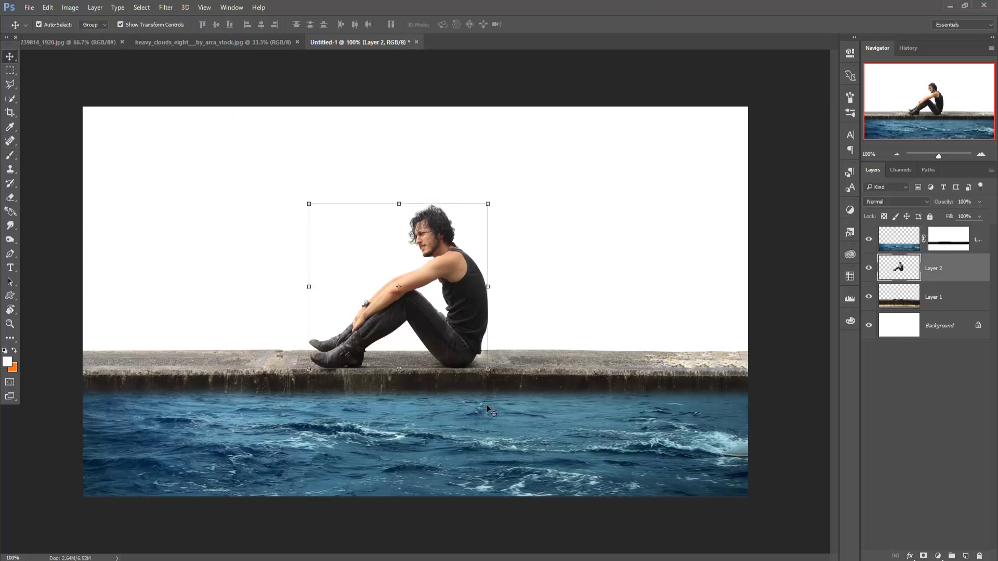
left_click(982, 238)
right_click(983, 241)
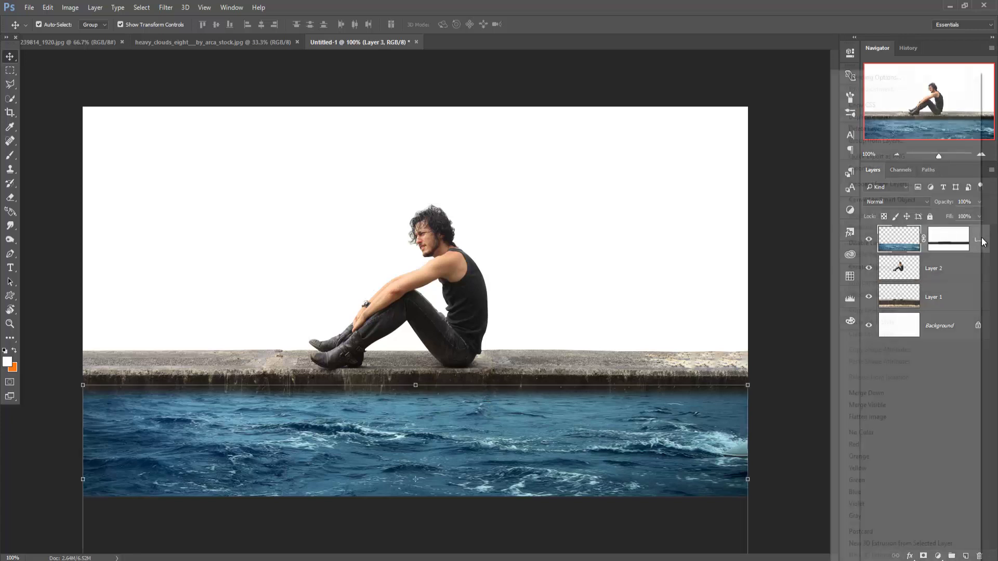
left_click(886, 120)
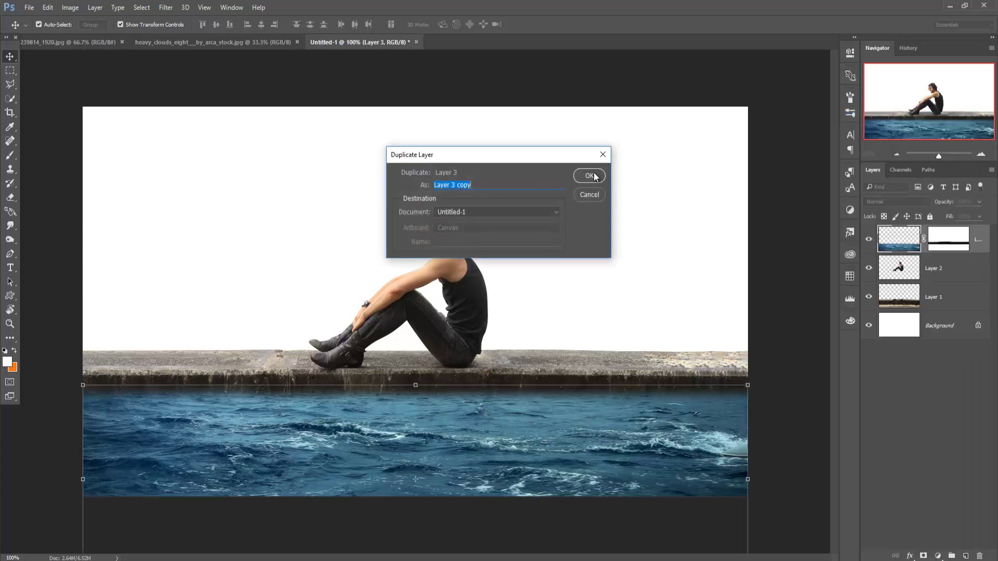
left_click(593, 176)
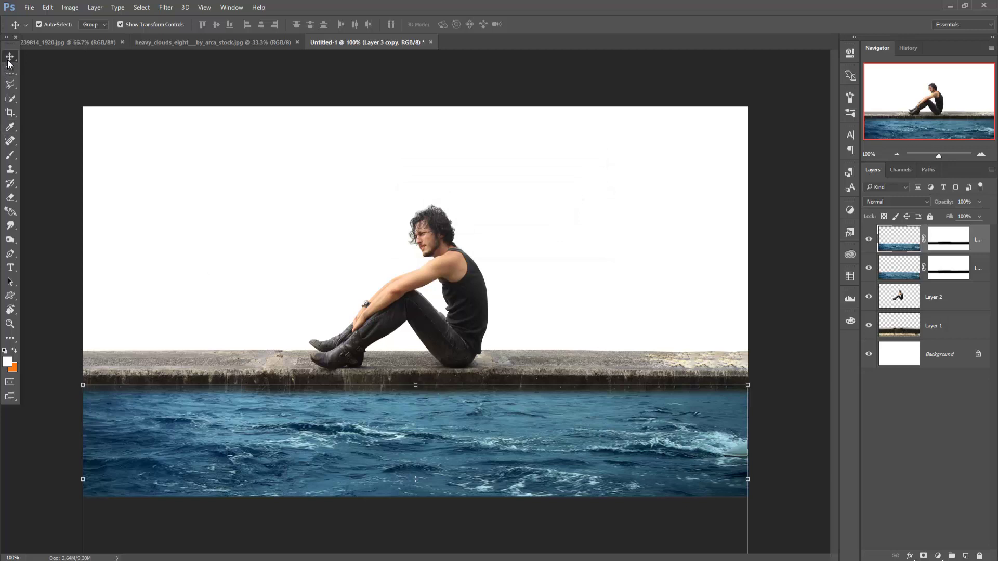
left_click_drag(988, 246, 983, 335)
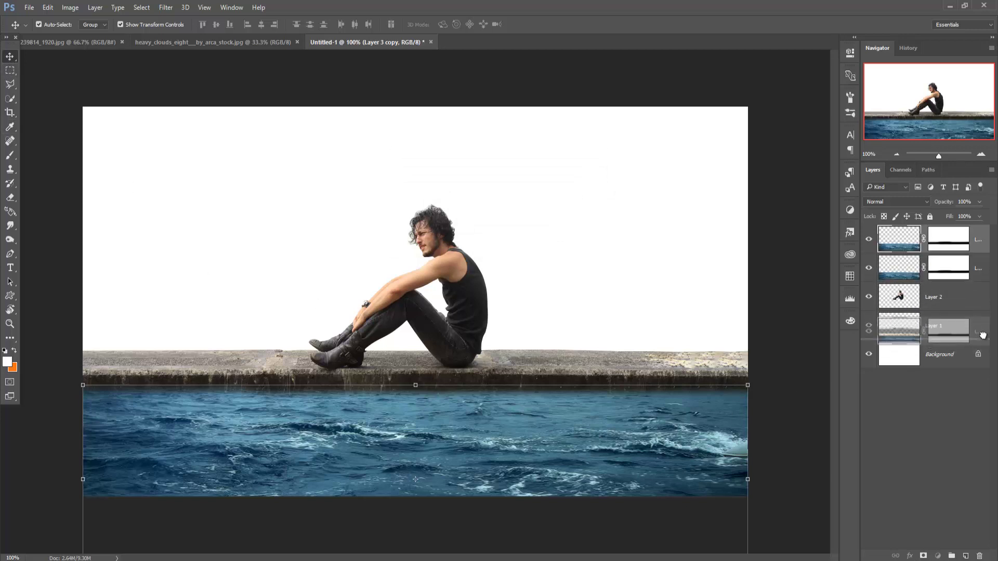
left_click_drag(983, 334, 931, 333)
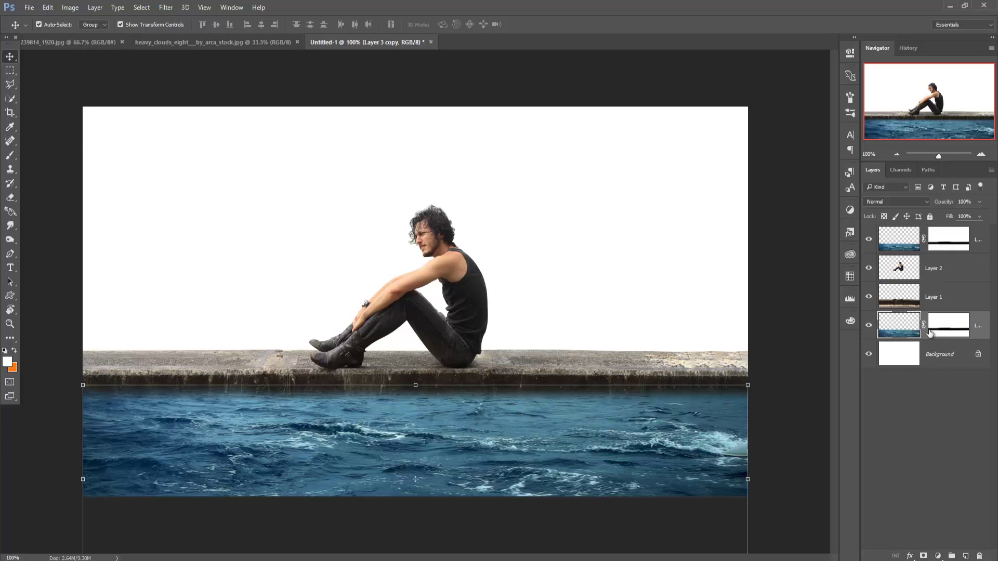
left_click(477, 428)
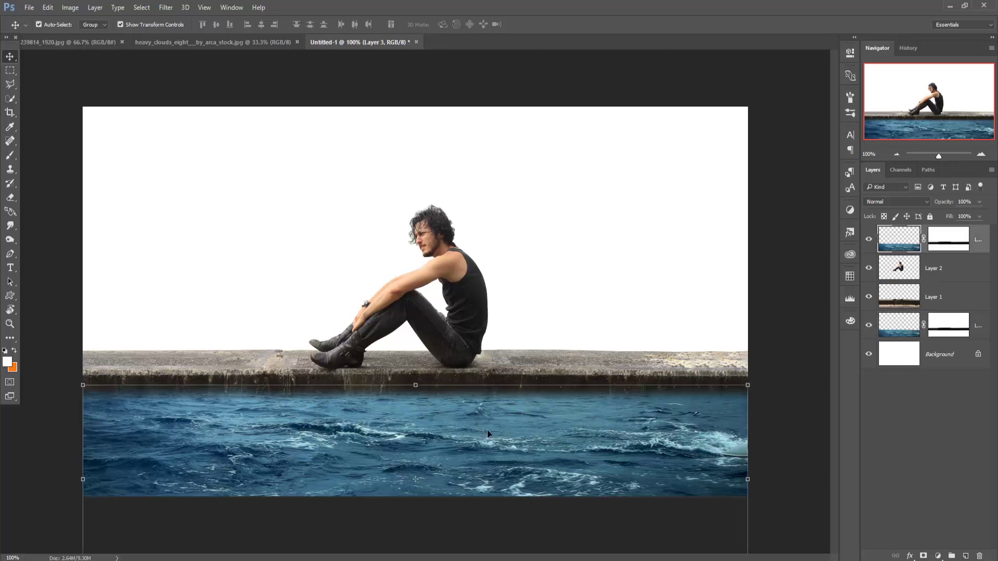
left_click(977, 332)
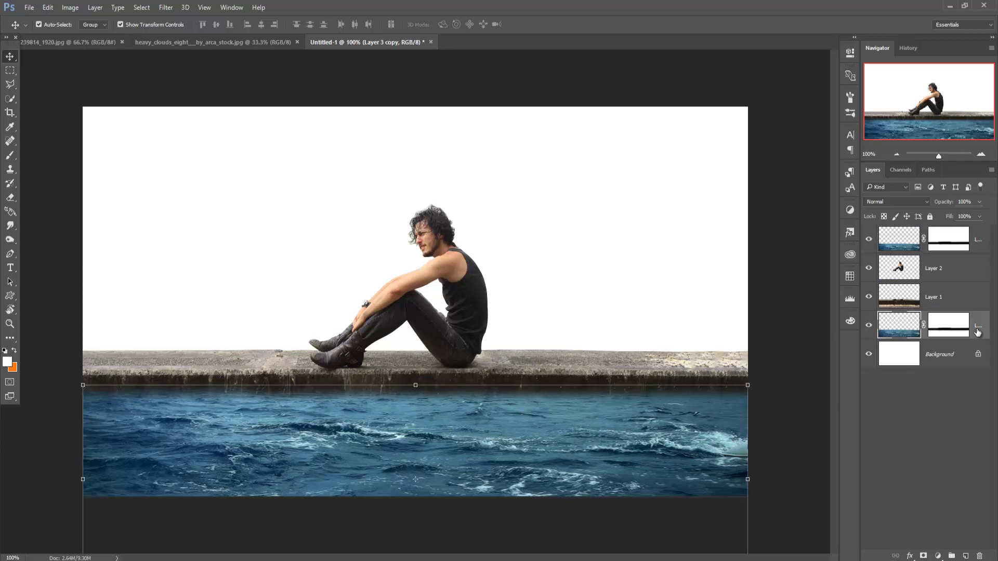
- Nudge Layer 3 copy up six steps so it sits behind the pier and man
key("Up")
key("Up")
key("Up")
key("Up")
key("Up")
key("Up")
key("Up")
key("Up")
key("Up")
key("Up")
key("Up")
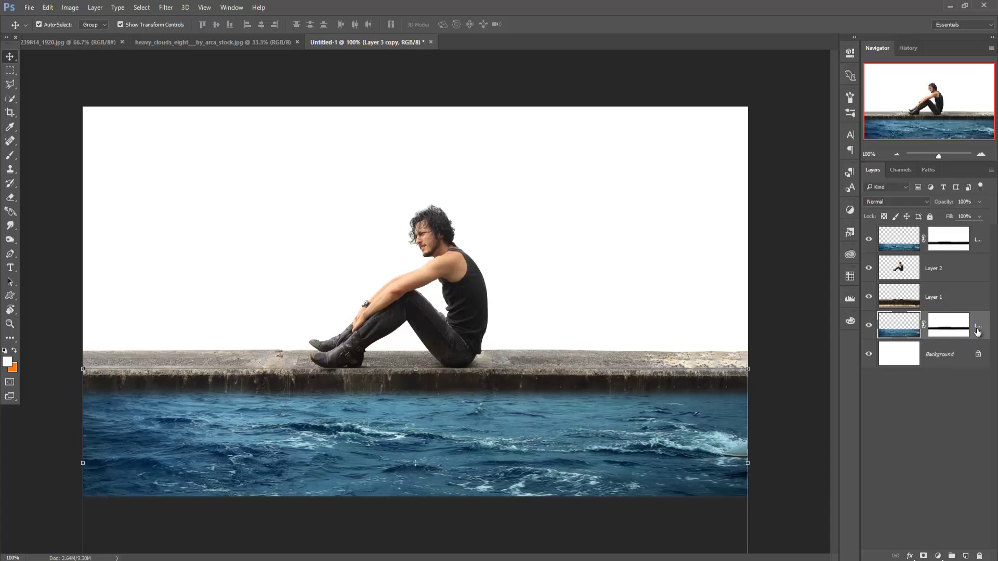
key("Up")
key("Up")
key("Up")
key("Up")
key("Up")
key("Up")
key("Up")
key("Up")
key("Up")
key("Up")
key("Up")
key("Up")
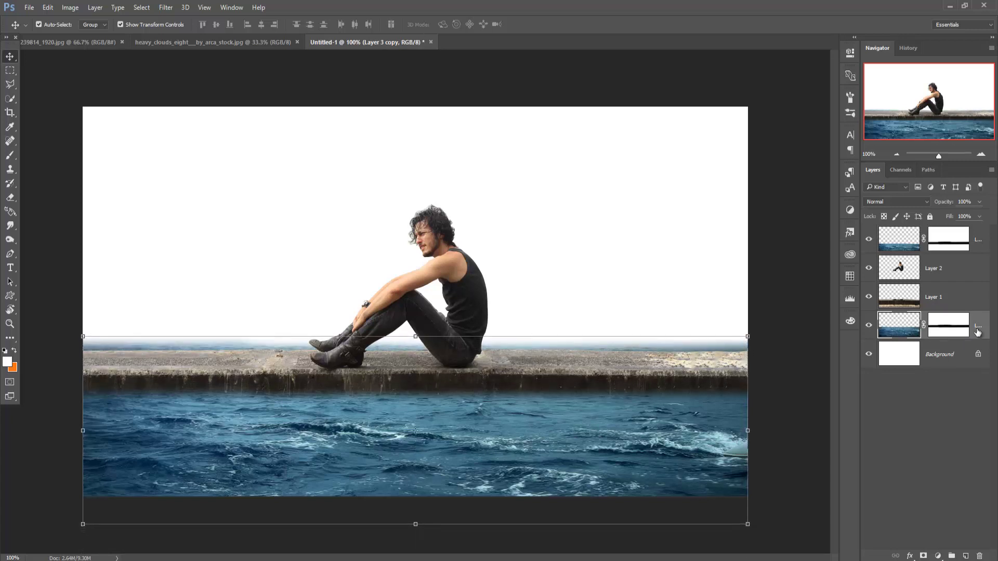
key("Up")
key("Up")
key("Up")
key("Up")
key("Up")
key("Up")
key("Up")
key("Up")
key("Up")
key("Up")
key("Up")
key("Up")
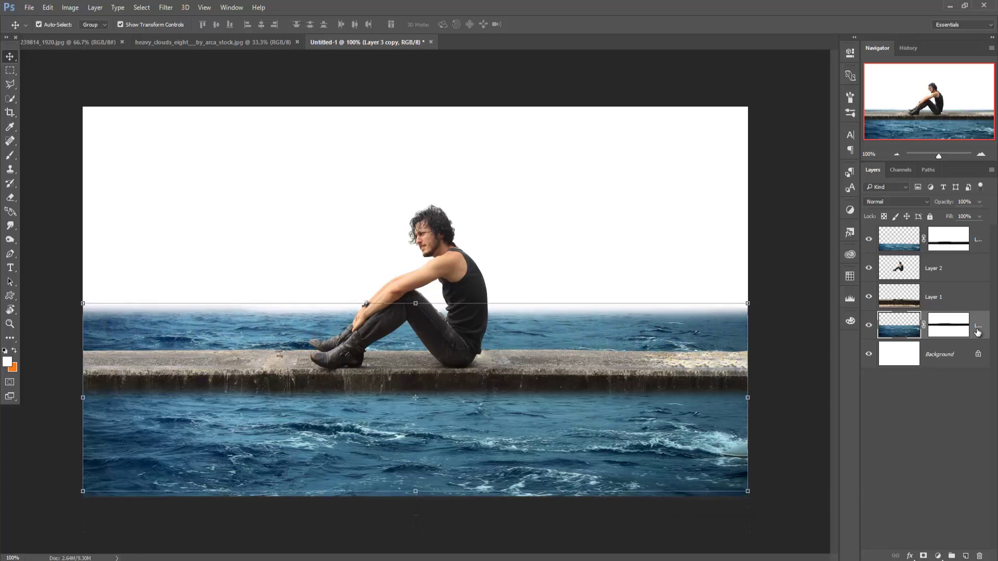
key("Up")
key("Up")
key("Up")
key("Up")
key("Up")
key("Up")
key("Up")
key("Up")
key("Up")
key("Up")
key("Up")
key("Up")
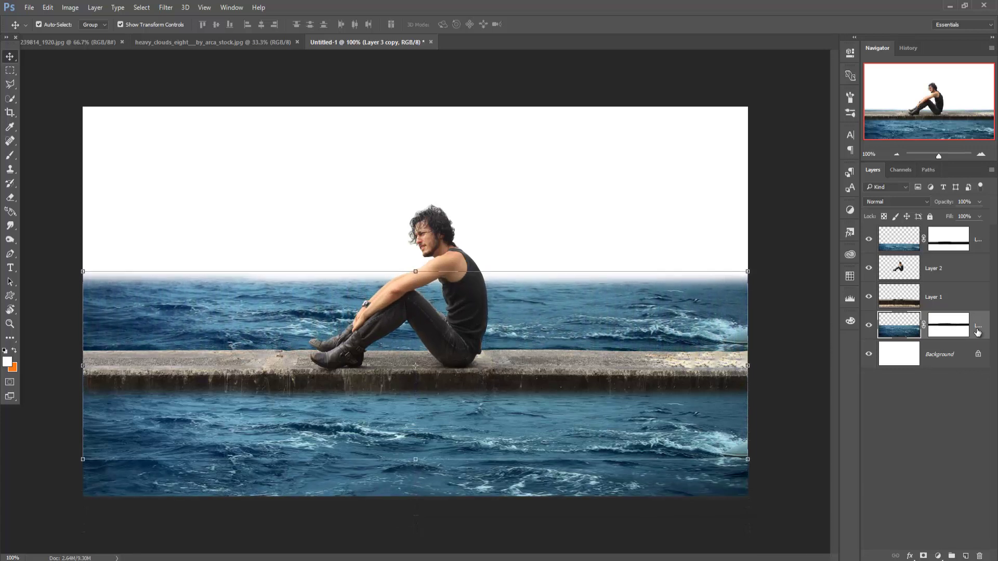
key("Up")
key("Up")
key("Up")
key("Up")
key("Up")
key("Up")
key("Up")
key("Up")
key("Up")
key("Up")
key("Up")
key("Up")
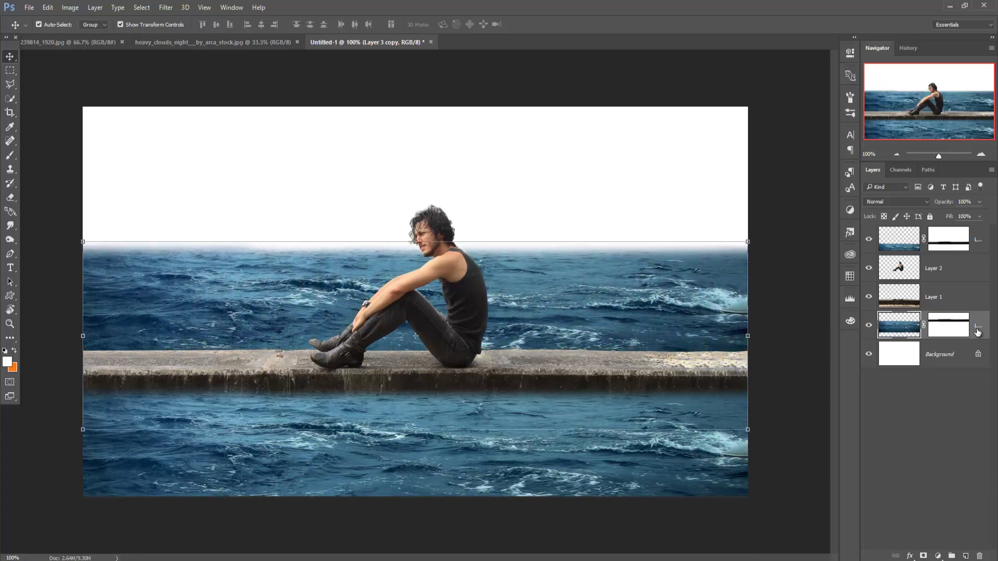
key("Up")
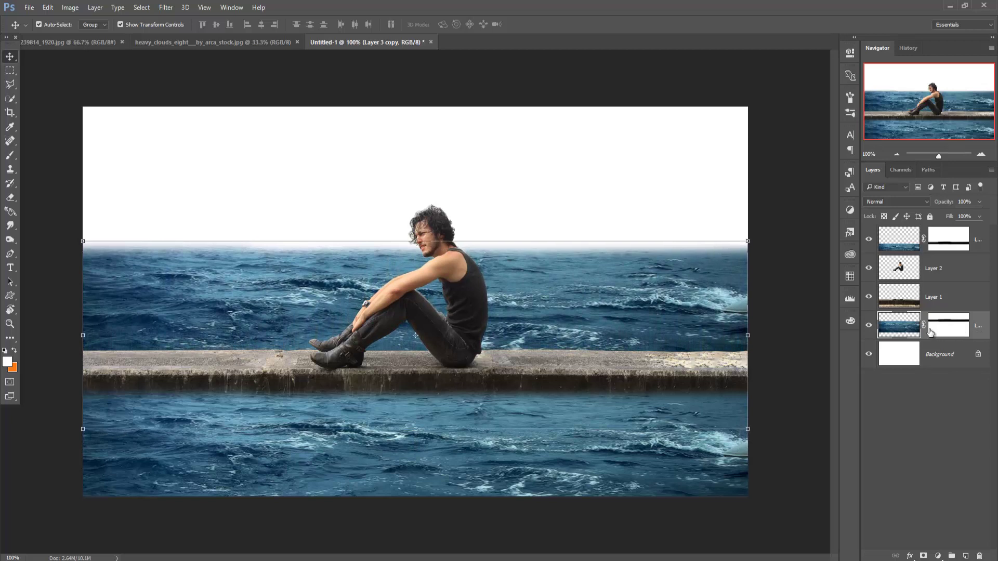
- Squash the sea copy from top and bottom into a flatter horizon band
left_click_drag(416, 241, 415, 279)
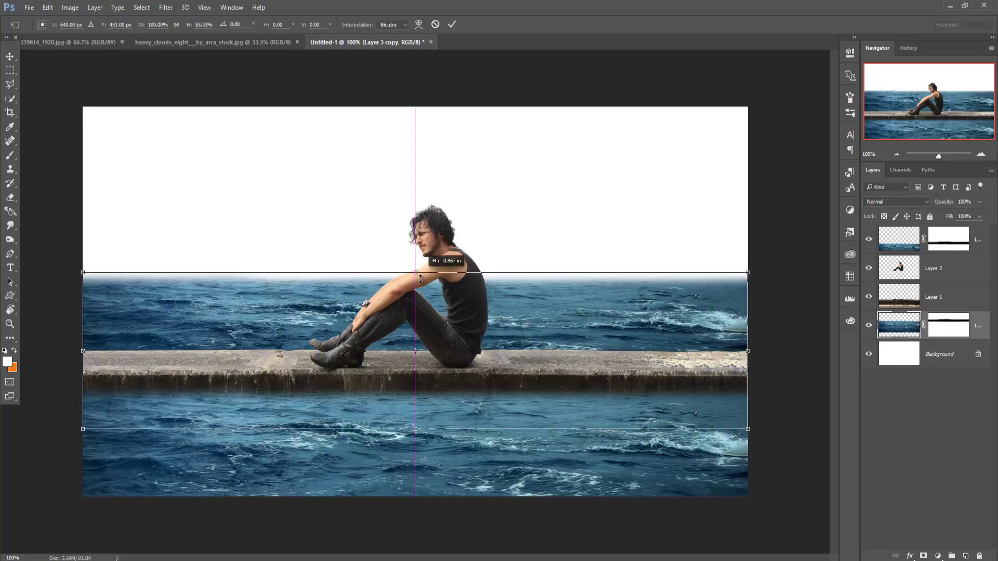
left_click_drag(416, 429, 418, 398)
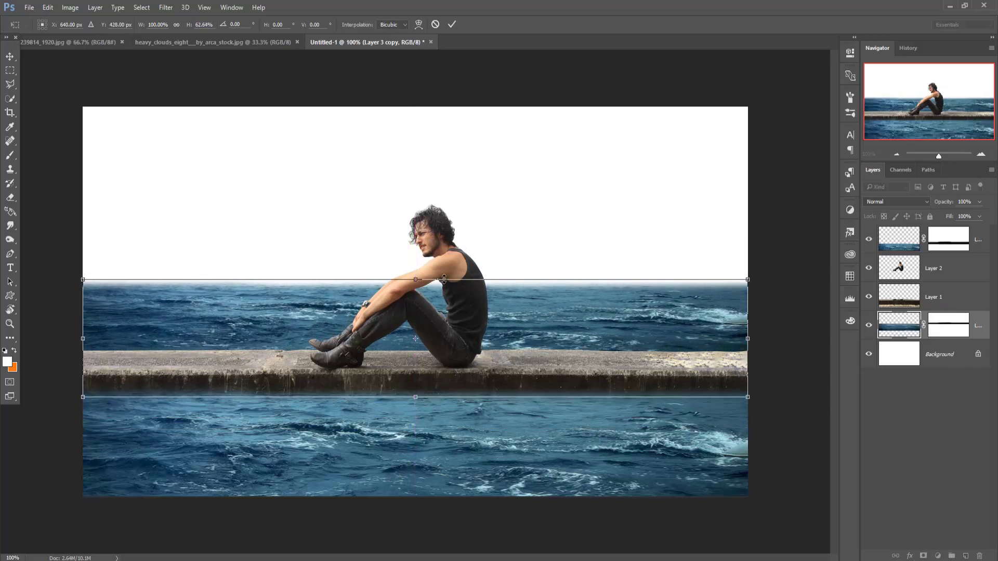
left_click_drag(415, 282, 416, 288)
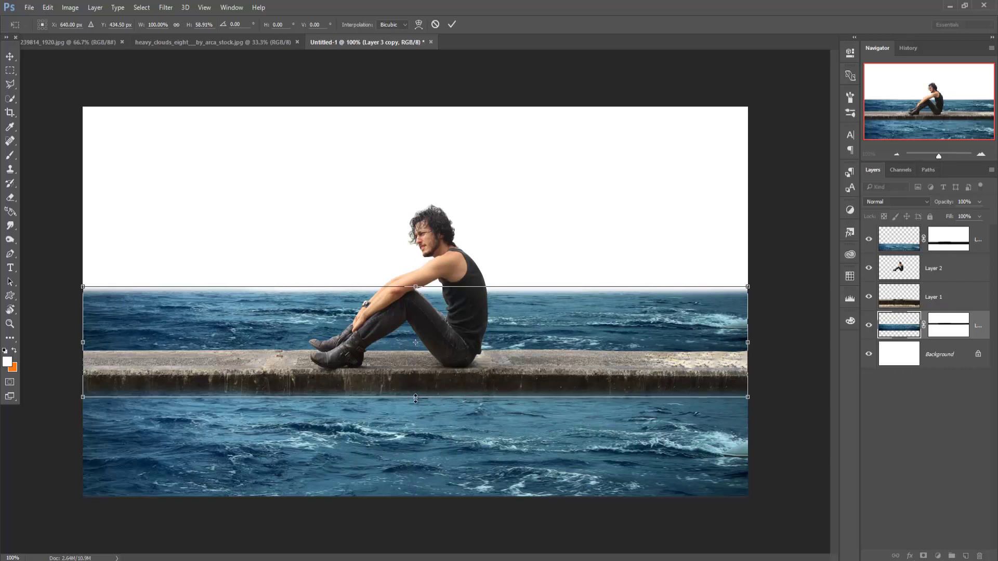
left_click(452, 25)
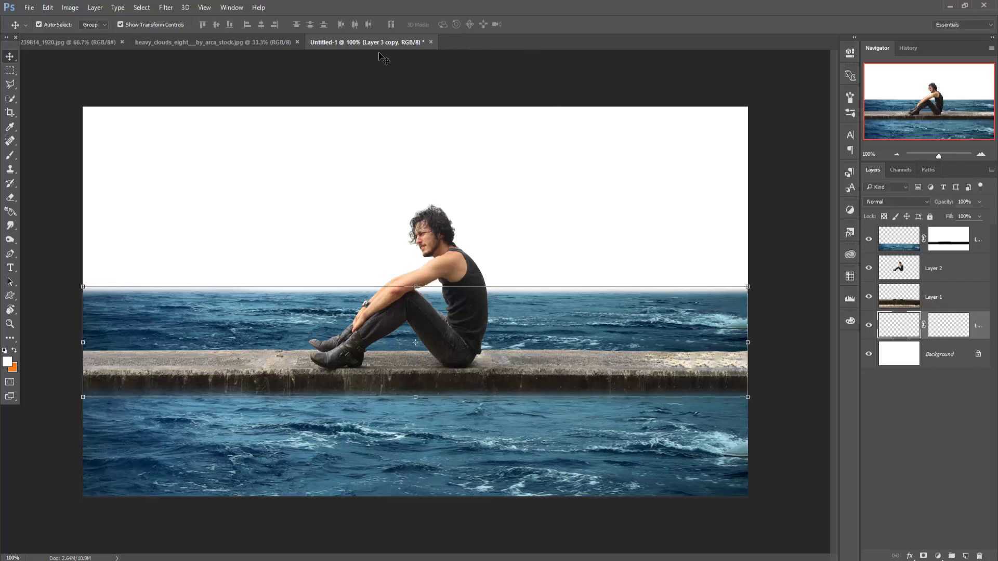
- Lasso the rough waves on the far sea's right and content-aware fill them, then deselect
left_click(10, 85)
left_click(46, 85)
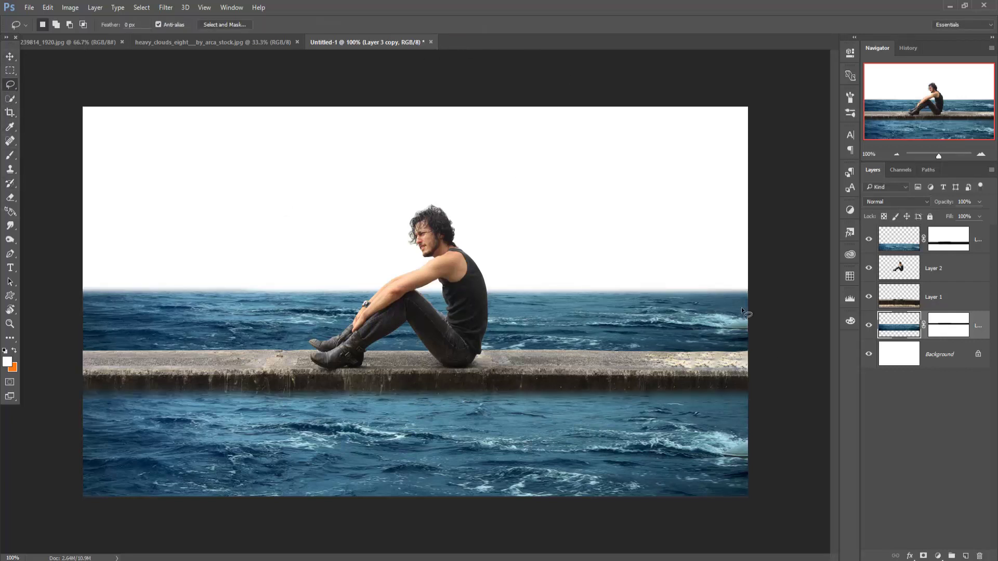
left_click_drag(736, 305, 629, 307)
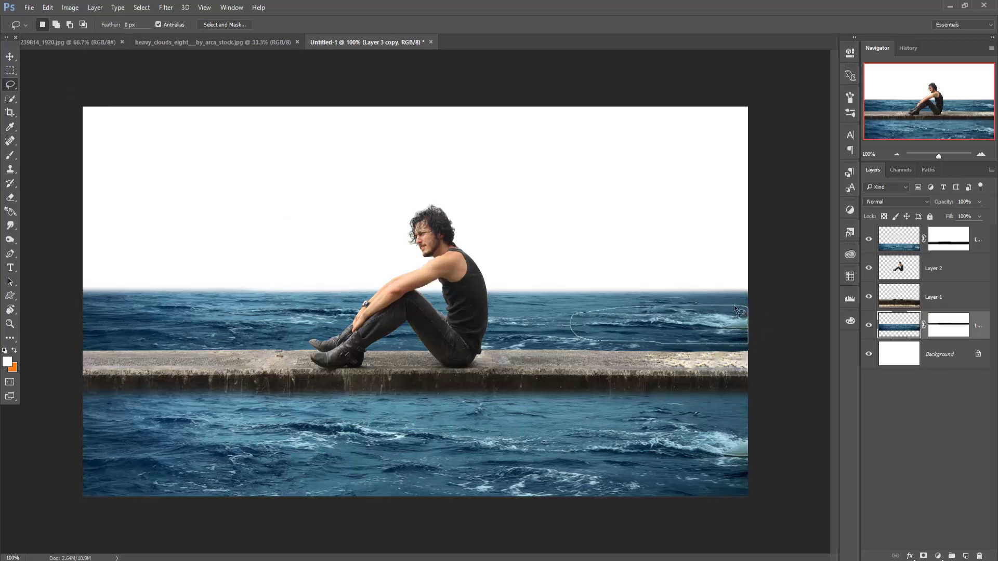
left_click_drag(734, 305, 734, 305)
left_click(48, 7)
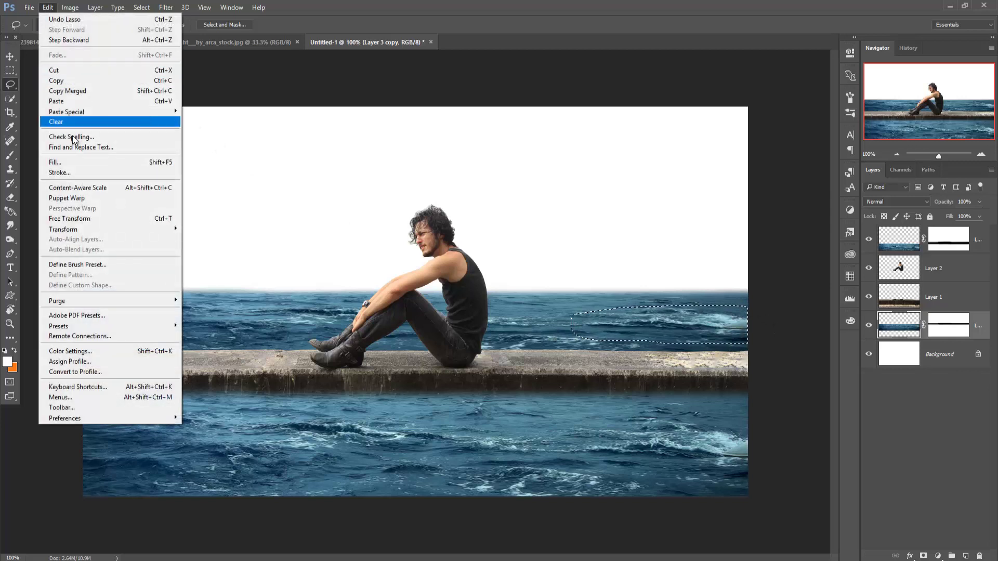
left_click(55, 162)
left_click(765, 150)
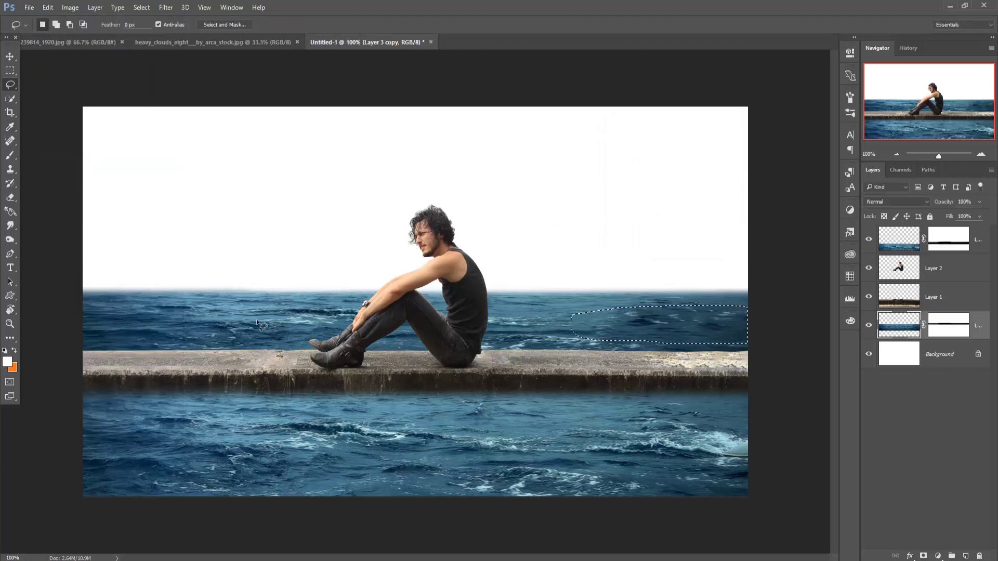
key("v")
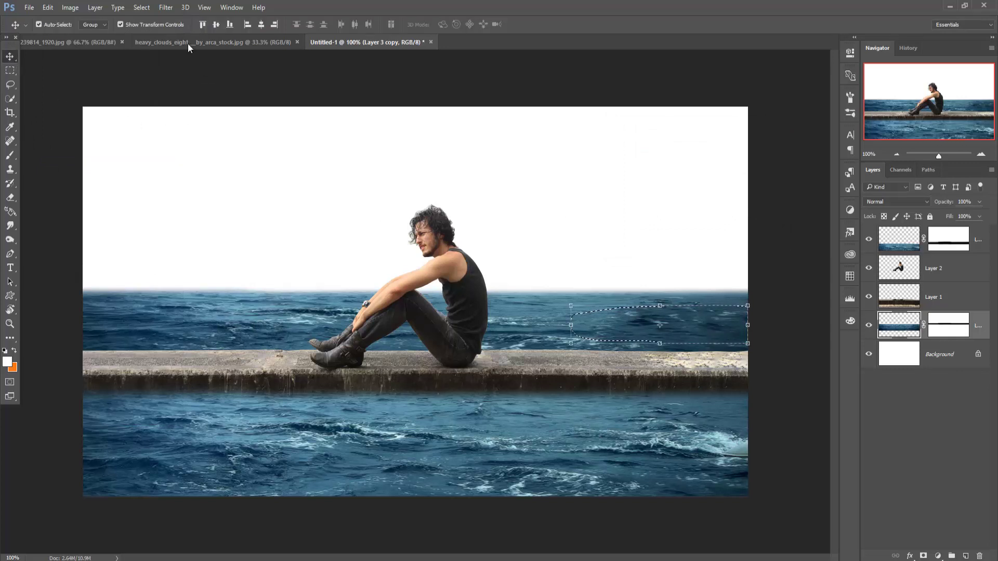
left_click(141, 7)
left_click(150, 27)
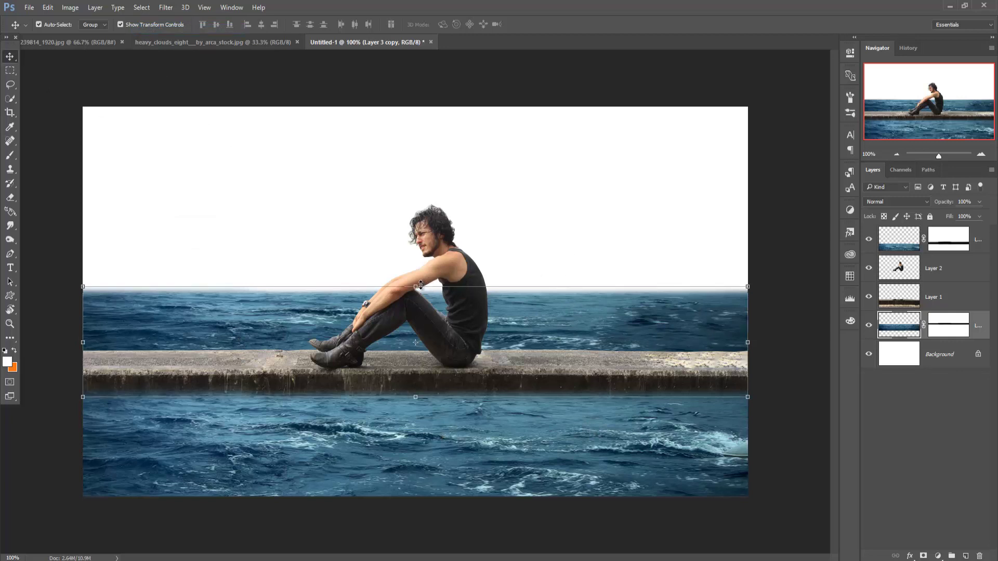
- Squash the far sea to about 54% height and shift the band lower
left_click_drag(420, 285, 417, 302)
left_click_drag(415, 391, 420, 358)
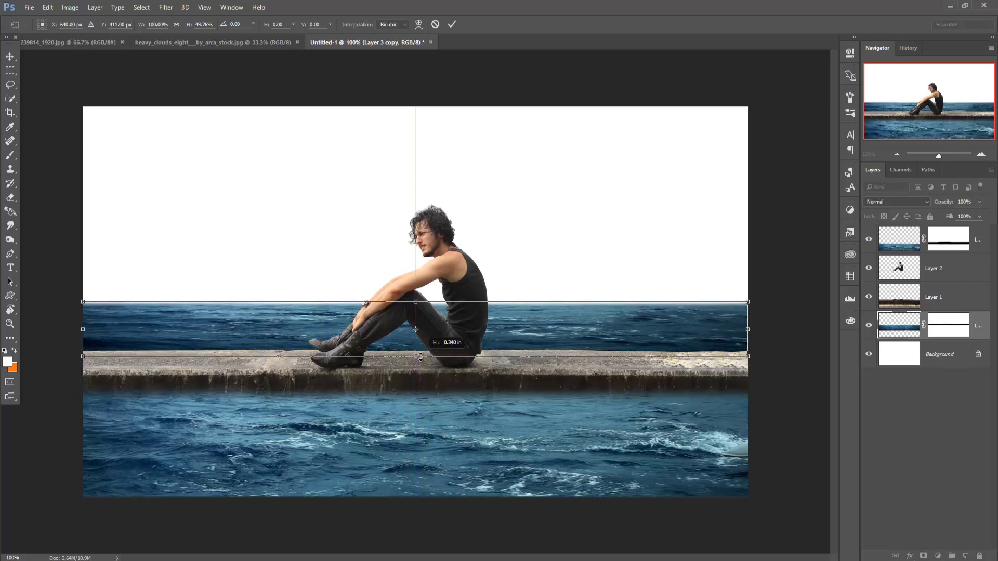
mouse_move(401, 332)
left_mouse_down()
mouse_move(410, 344)
mouse_move(416, 310)
left_mouse_up()
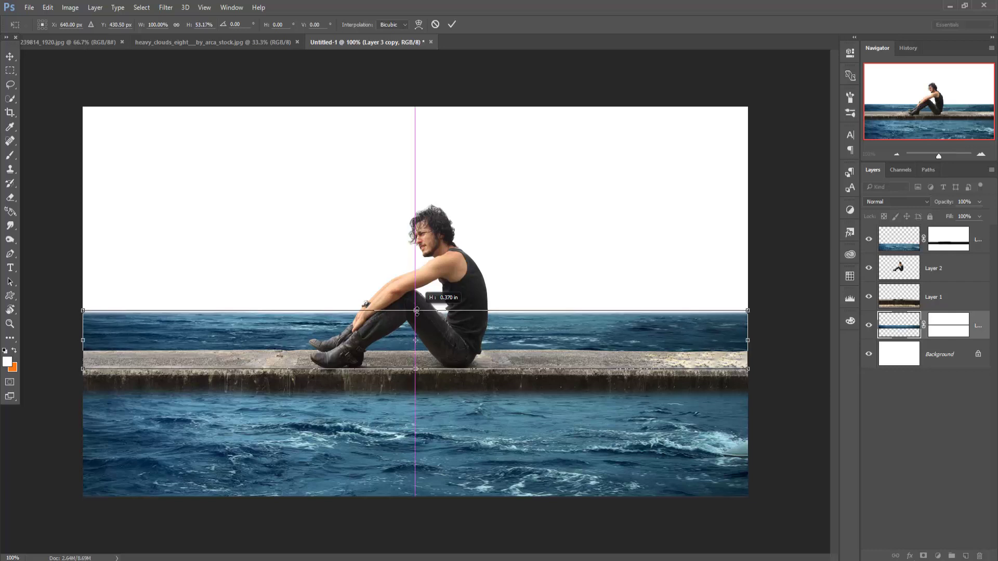
left_click(451, 28)
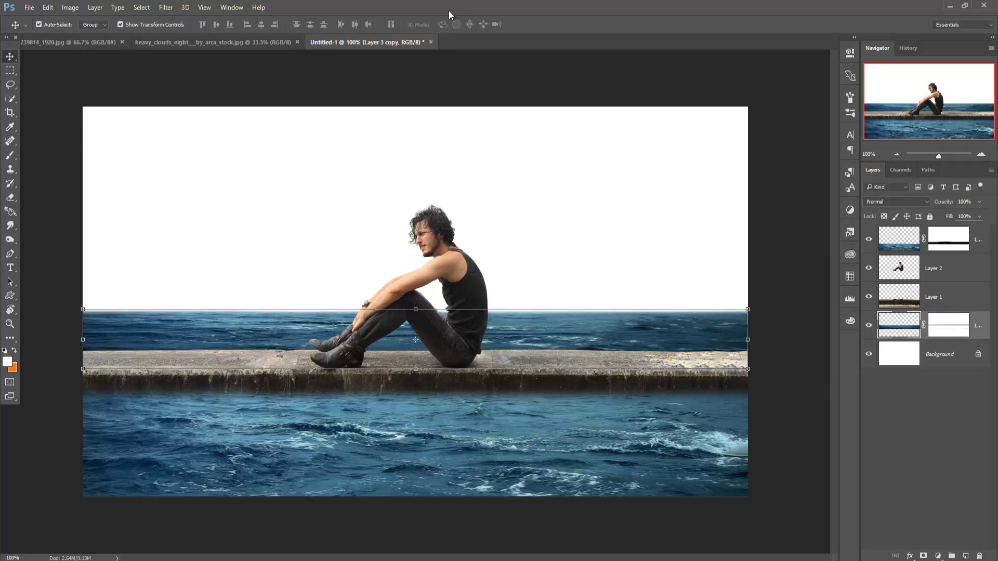
- Trace a Pen path from the ship along the bridge to its right end and back along the cable
left_click(68, 40)
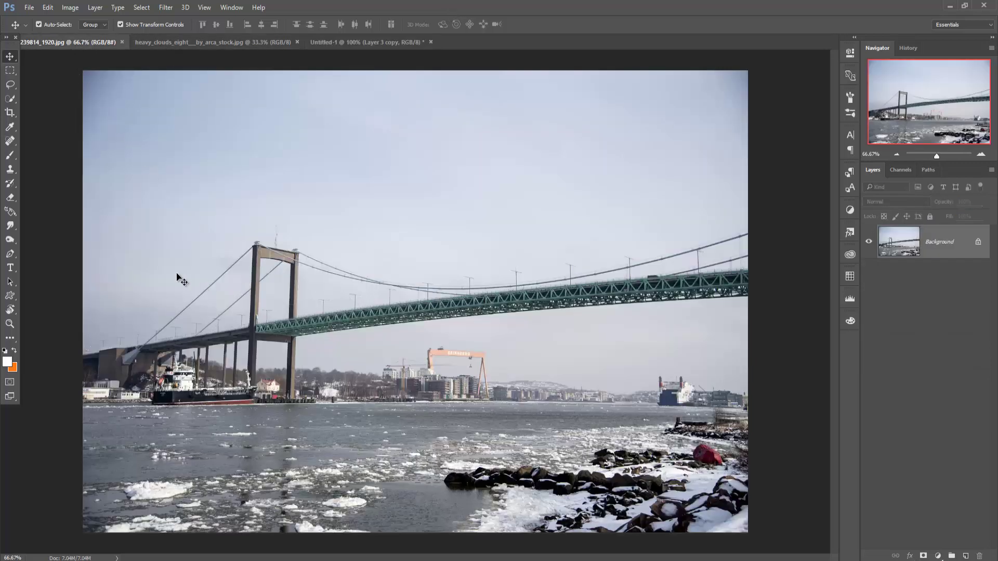
left_click(10, 254)
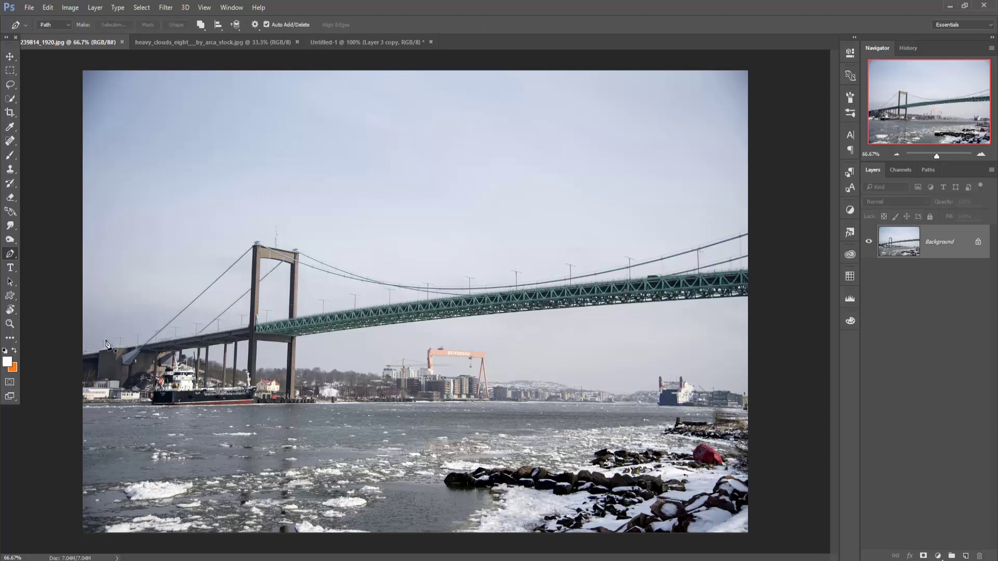
left_click(163, 390)
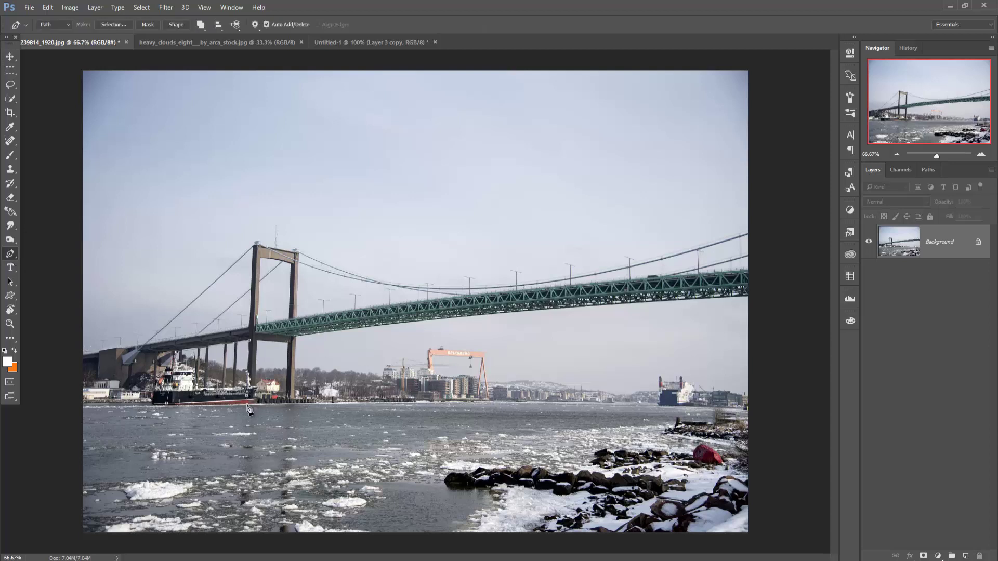
left_click(285, 402)
left_click(295, 403)
left_click(295, 337)
left_click(749, 297)
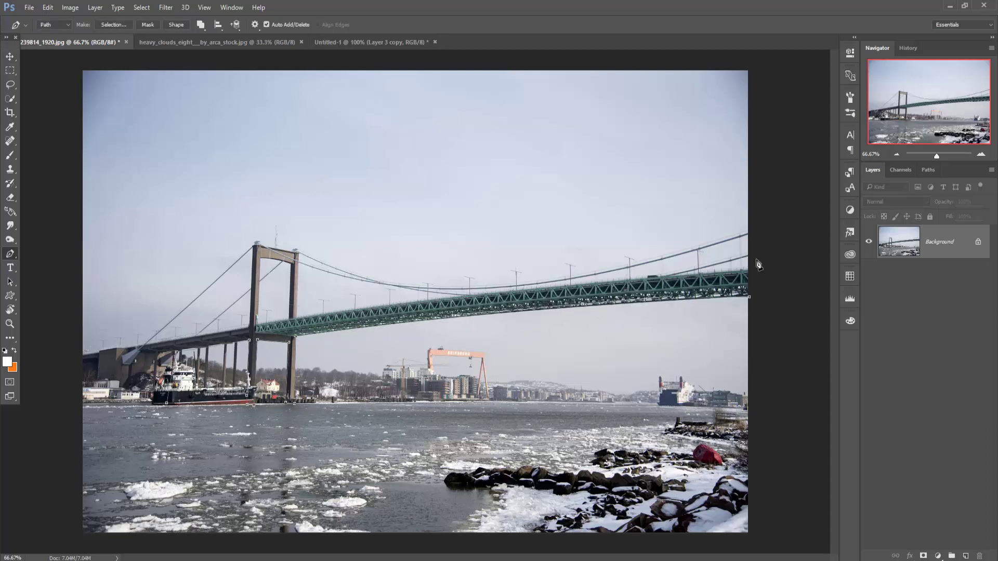
left_click(749, 232)
left_click(493, 286)
left_click(392, 285)
left_click(298, 252)
- Close the bridge outline down the left edge to the waterline and make it an unfeathered selection
left_click(256, 243)
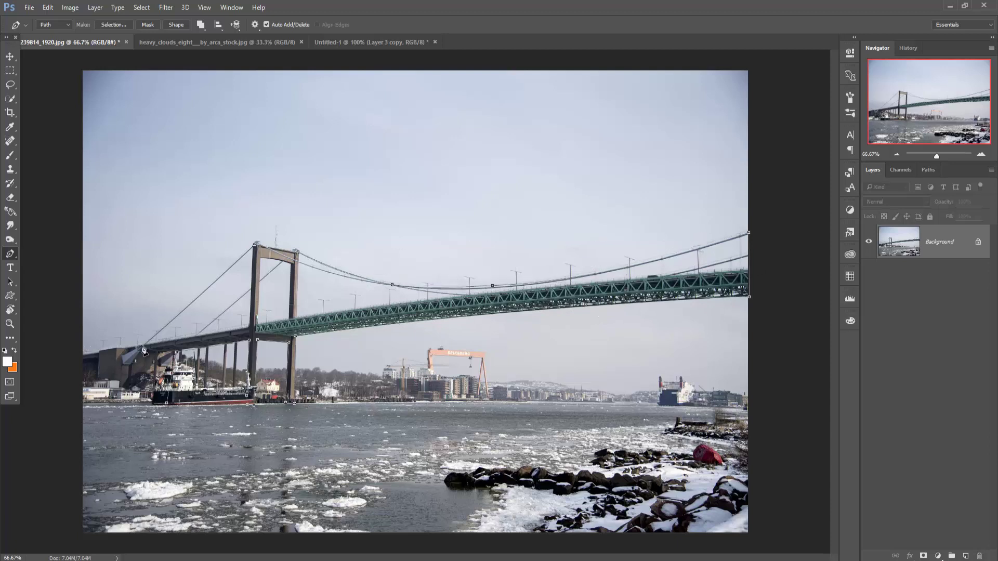
left_click(125, 348)
left_click(112, 347)
left_click(104, 351)
left_click(94, 352)
left_click(83, 355)
left_click(83, 402)
right_click(341, 298)
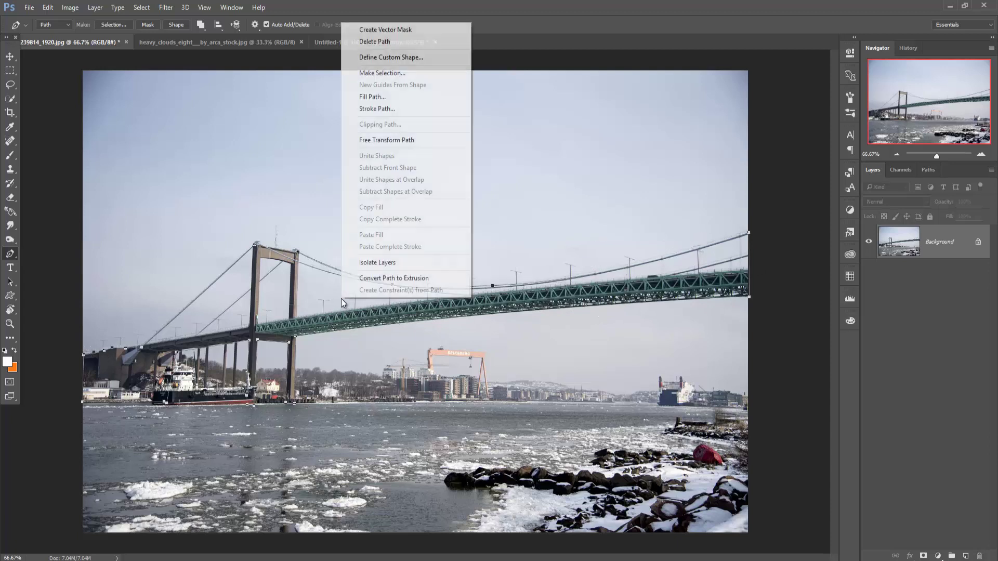
left_click(395, 78)
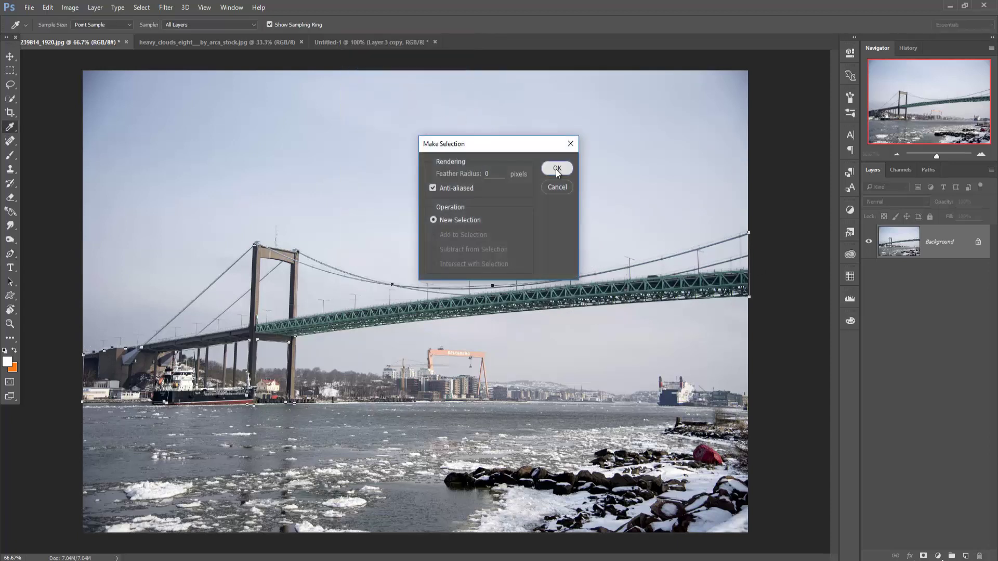
left_click(556, 169)
- Float the bridge photo and drag the selected bridge into the composite document
key("v")
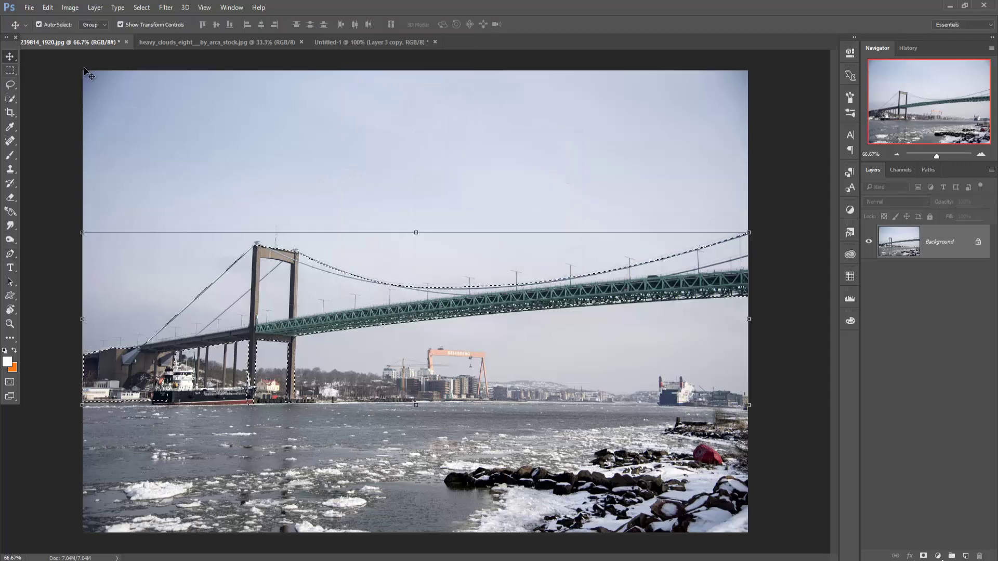
mouse_move(73, 43)
left_mouse_down()
mouse_move(646, 344)
mouse_move(367, 244)
left_mouse_up()
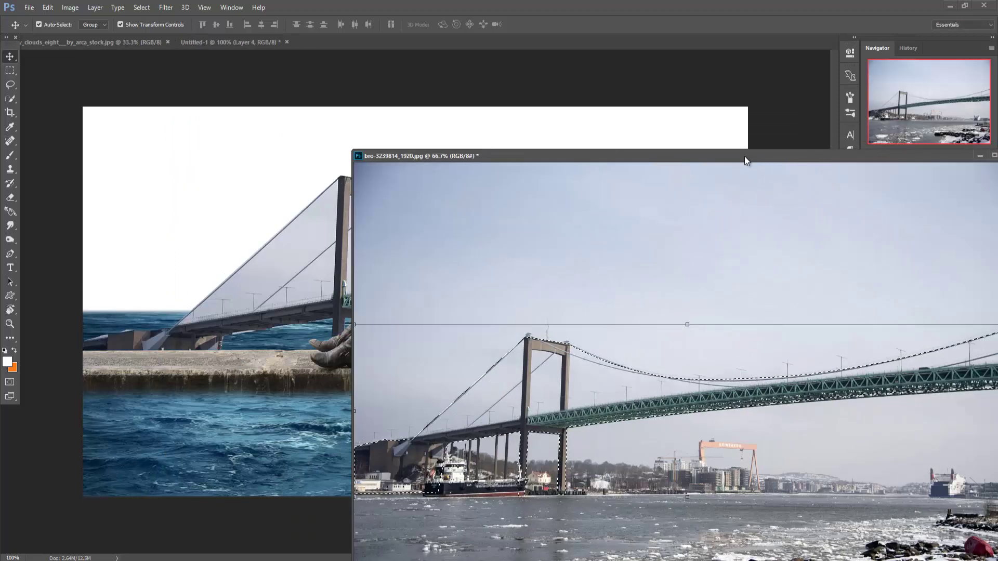
left_click_drag(876, 155, 568, 166)
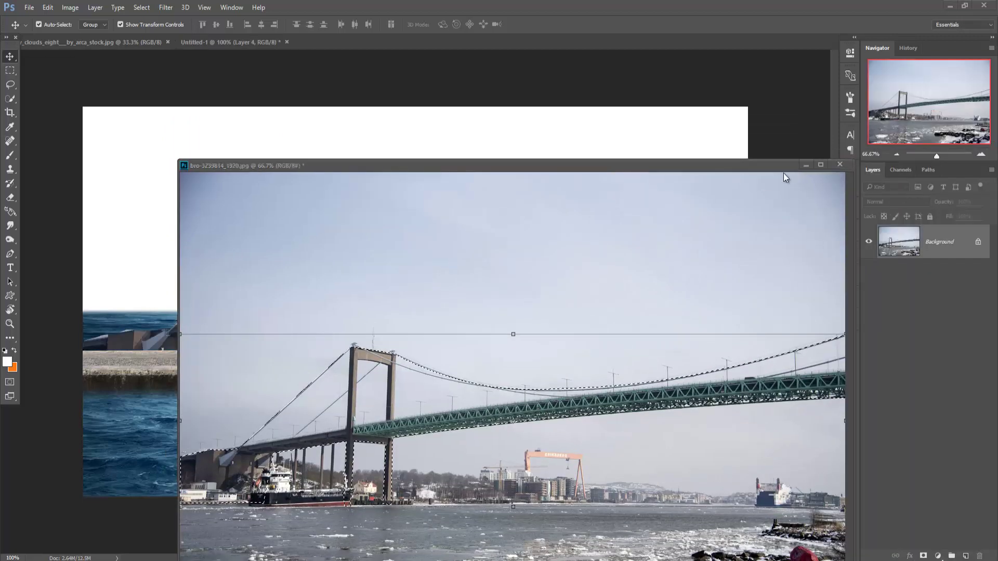
left_click(806, 164)
left_click_drag(391, 230, 370, 163)
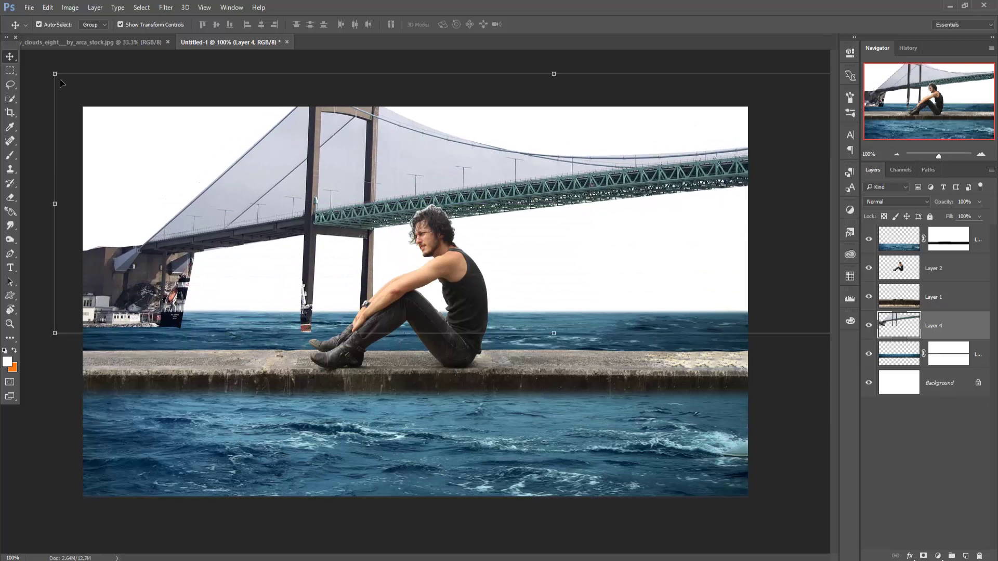
- Scale the bridge to about 67%, centred across the canvas and nudged down toward the sea
left_click_drag(54, 74, 238, 185)
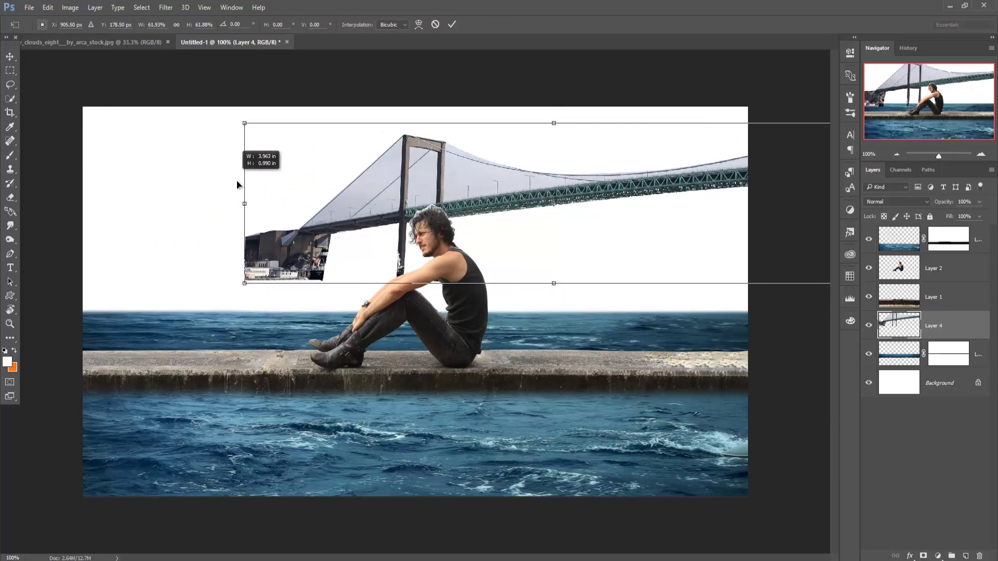
left_click_drag(376, 205, 214, 240)
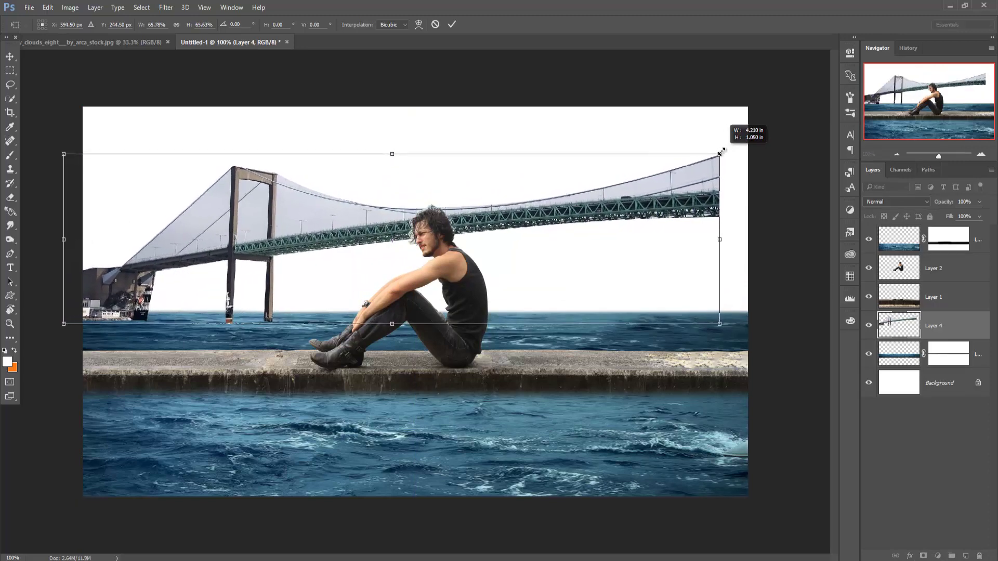
left_click_drag(703, 158, 720, 154)
left_click_drag(695, 212, 714, 204)
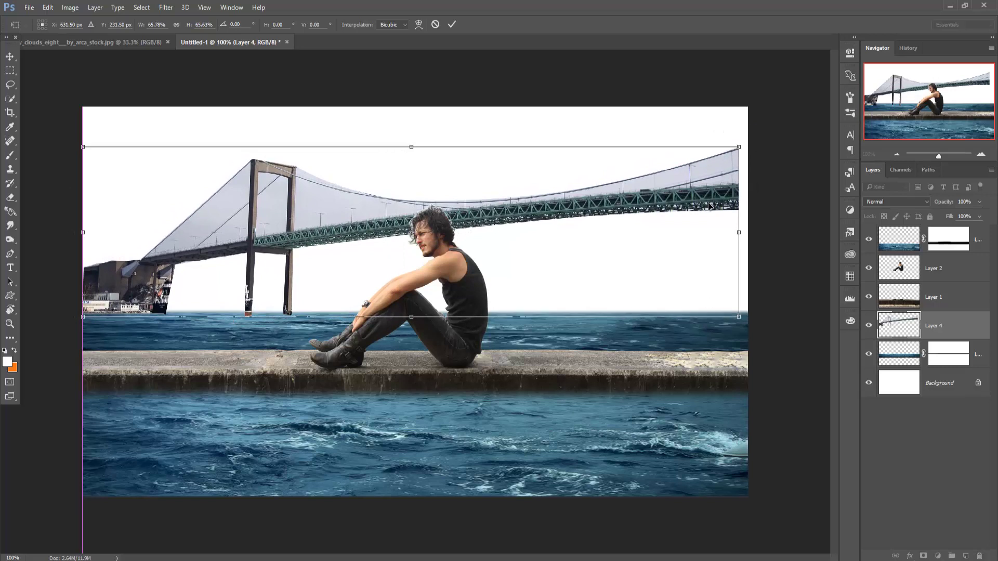
left_click_drag(739, 148, 747, 144)
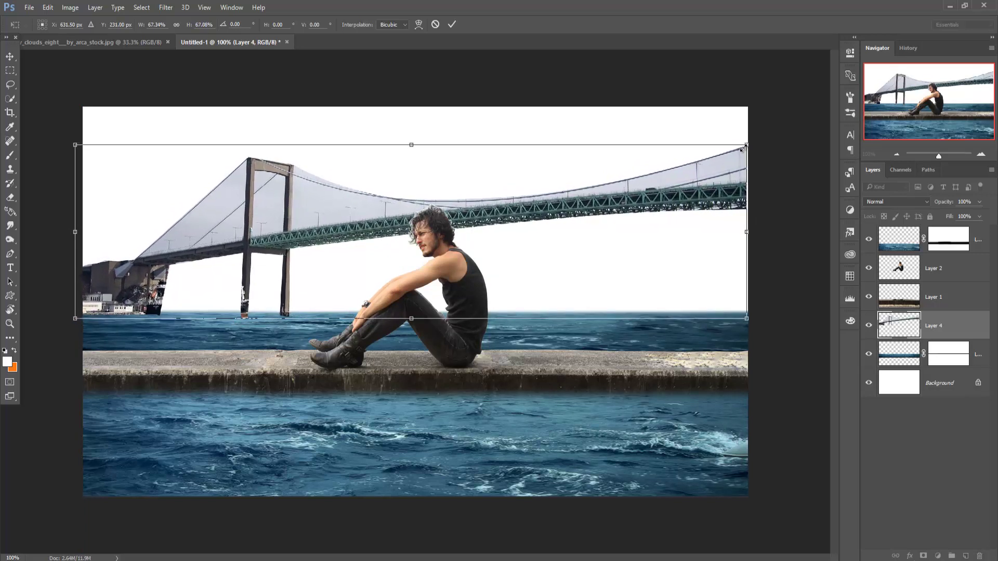
left_click_drag(723, 178, 744, 150)
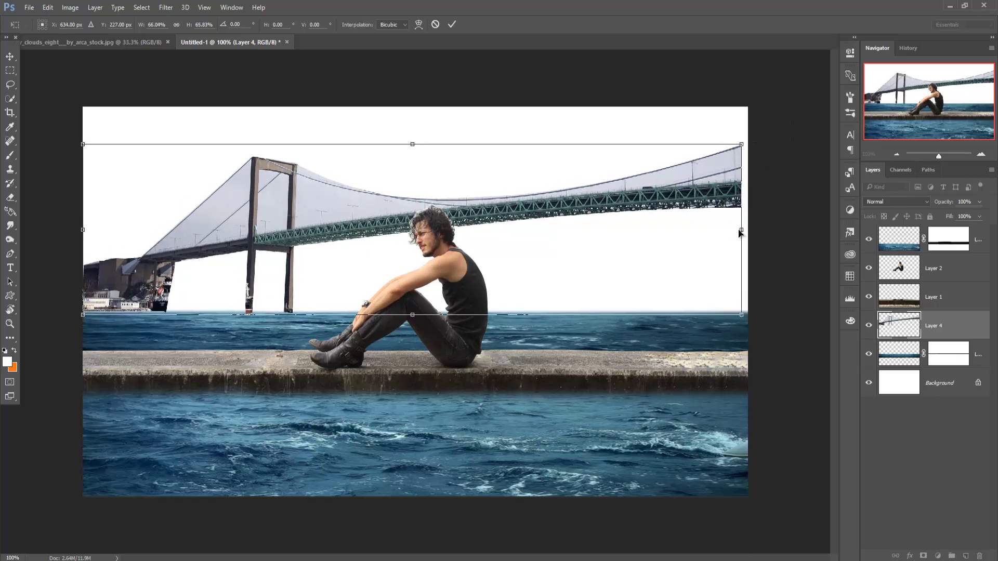
left_click_drag(742, 230, 747, 230)
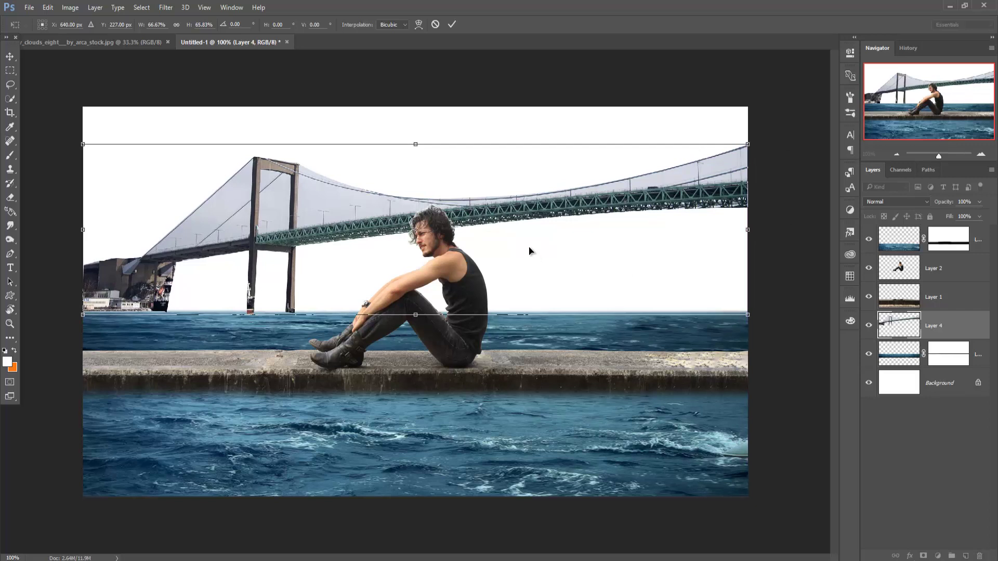
key("Down")
key("Down")
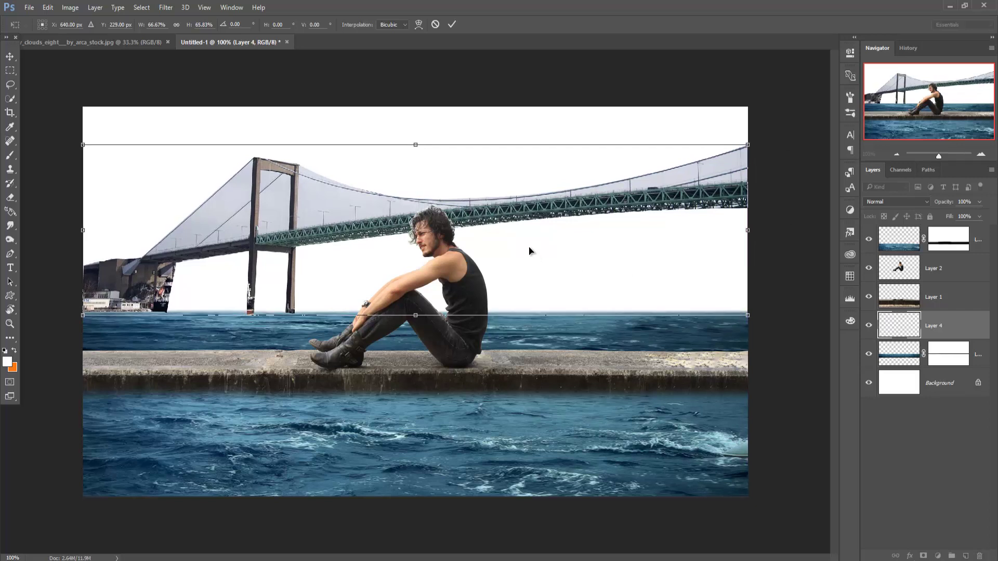
key("Down")
key("Down")
key("Down")
key("Down")
key("Down")
key("Down")
key("Down")
key("Down")
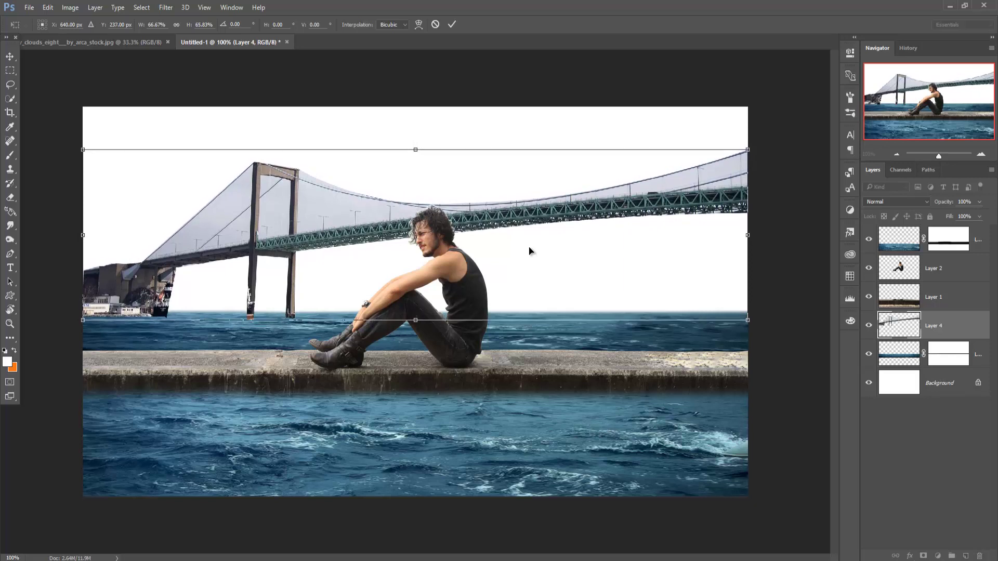
key("Down")
key("Down")
key("Down")
key("Down")
key("Down")
key("Down")
key("Down")
key("Down")
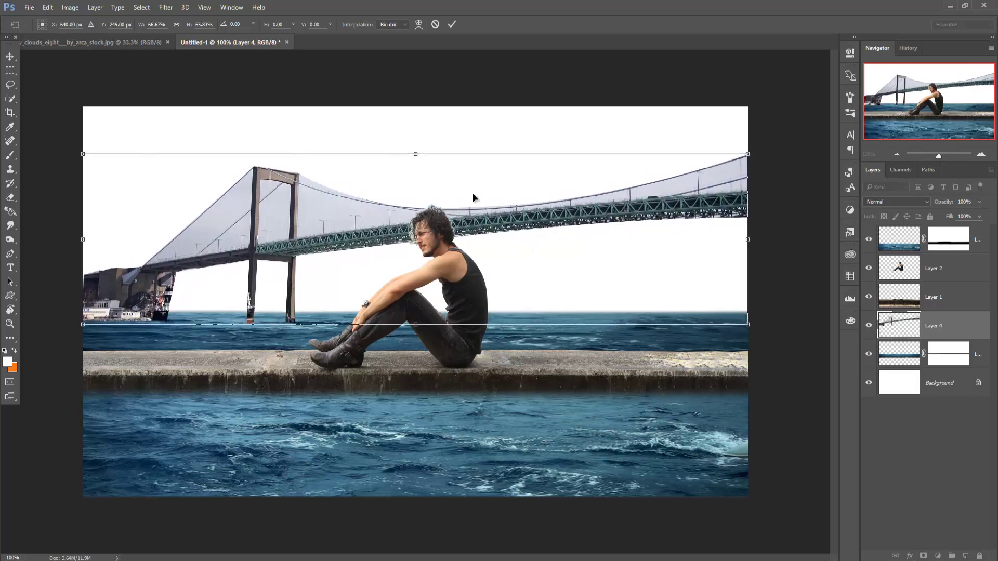
left_click(452, 25)
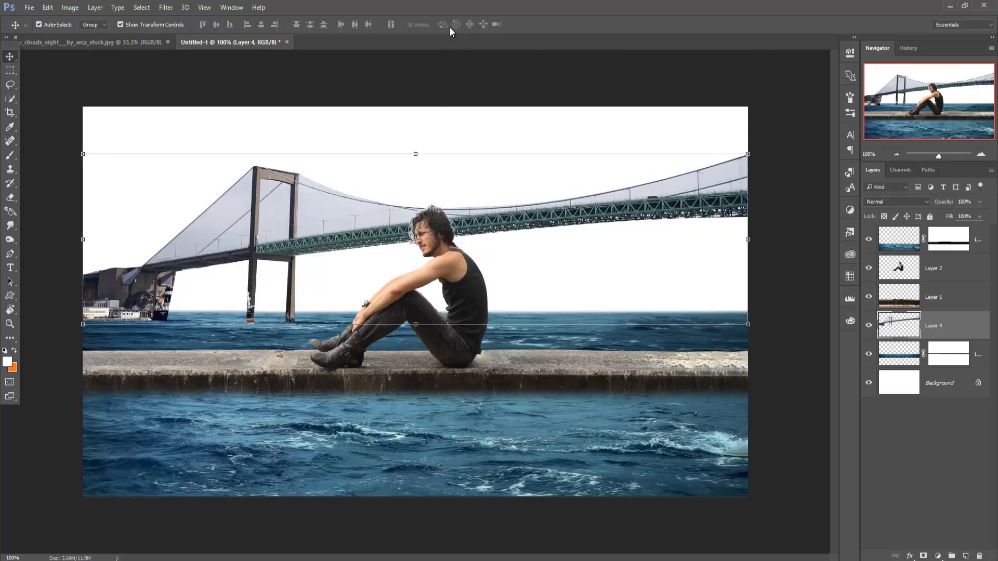
- Turn Pen paths at the tower top and between the tower legs into selections
left_click(10, 253)
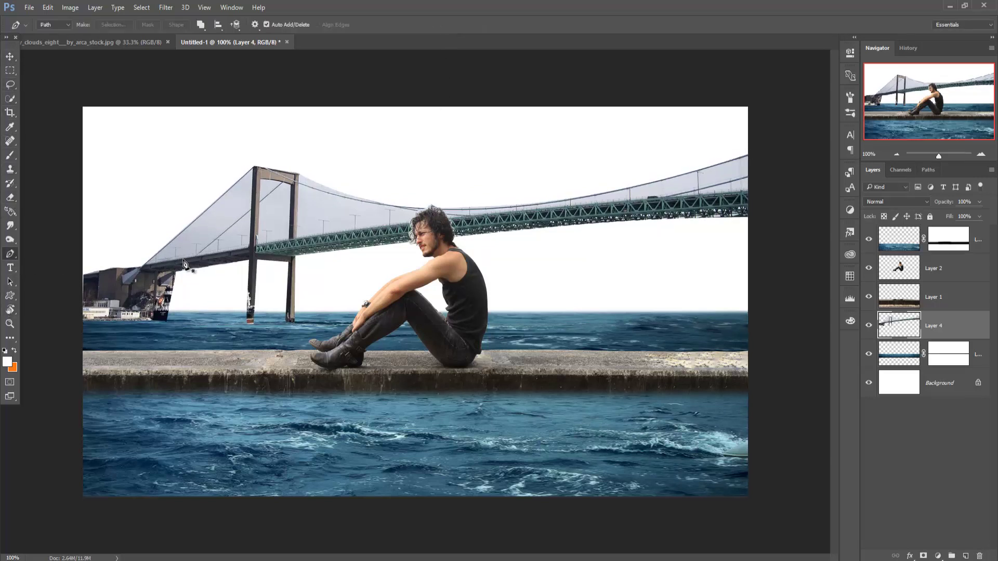
left_click(253, 169)
right_click(242, 199)
left_click(307, 249)
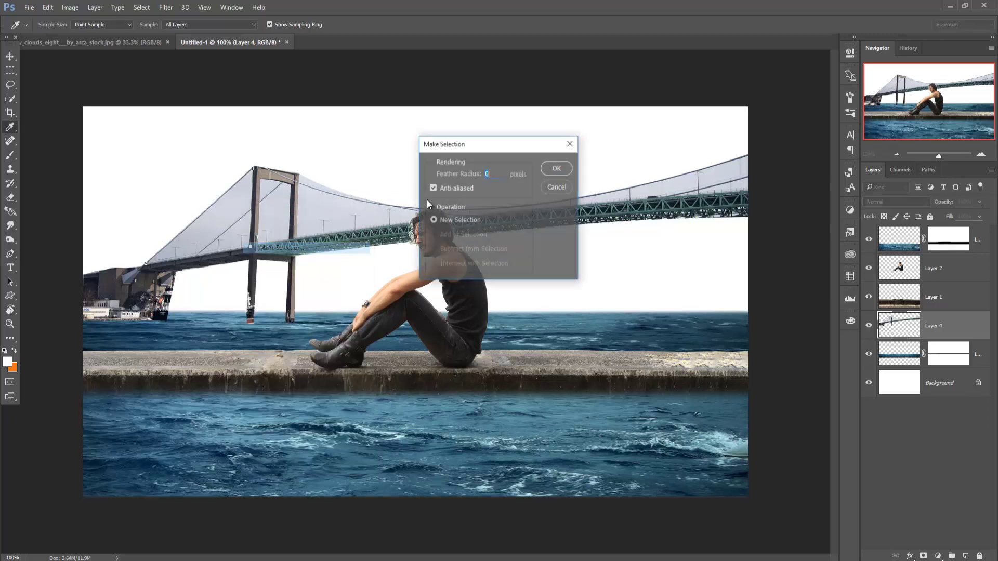
left_click(568, 169)
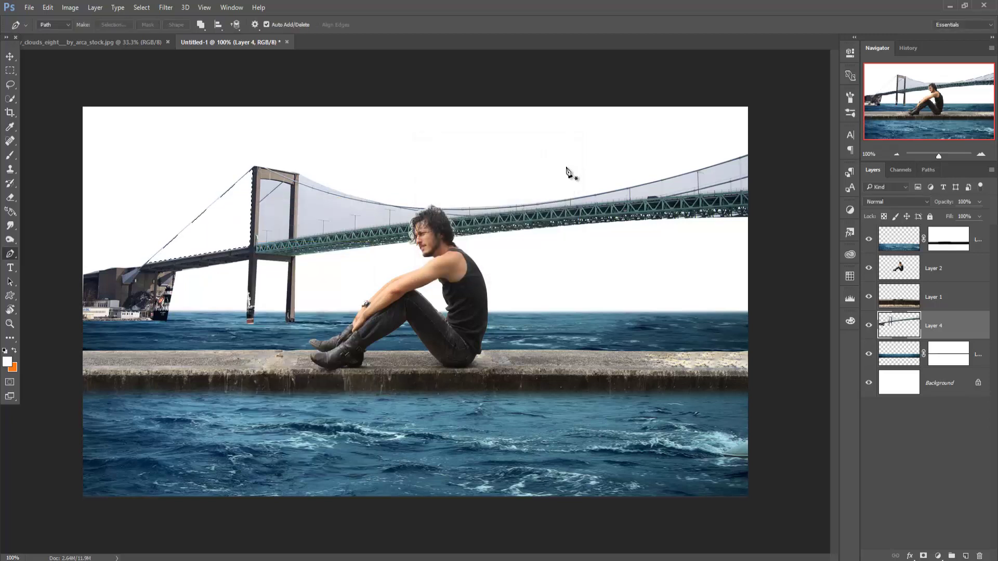
left_click(260, 179)
right_click(279, 197)
left_click(301, 247)
left_click(568, 170)
- Outline the area under the cable, from tower to right canvas edge, and make it a selection
left_click(298, 183)
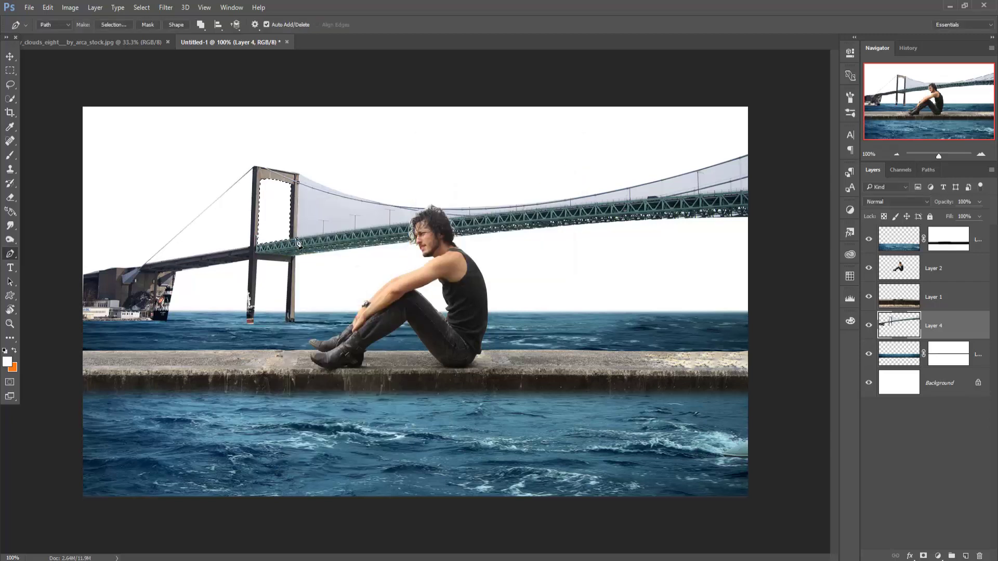
left_click(519, 213)
left_click(747, 192)
left_click(747, 178)
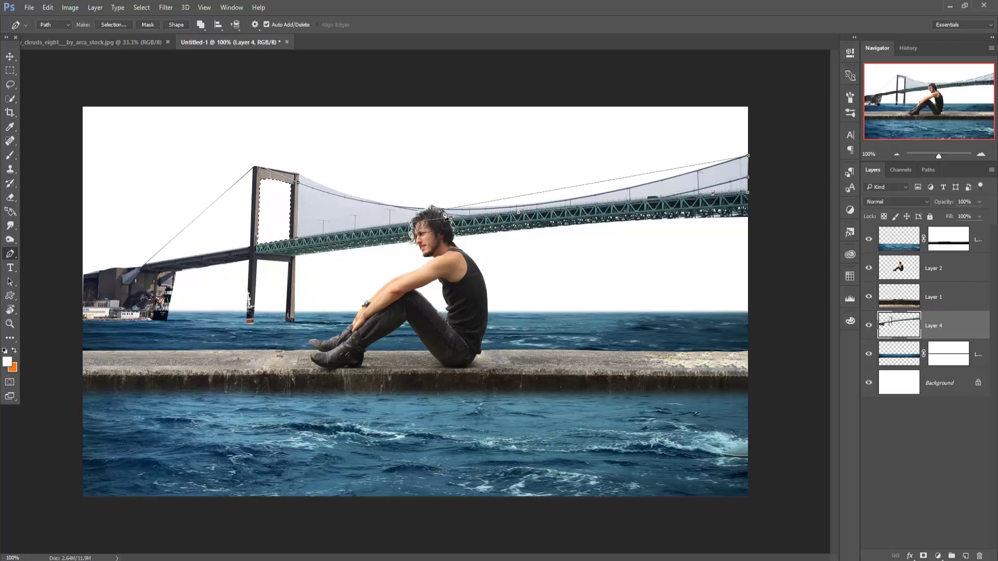
left_click_drag(634, 191, 597, 198)
left_click(492, 210)
left_click(408, 208)
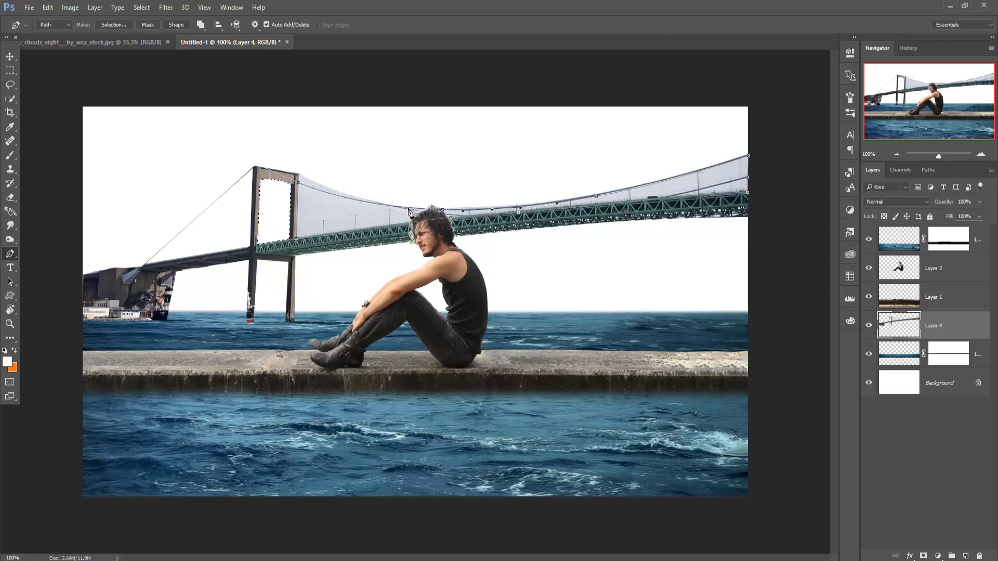
left_click_drag(350, 199, 322, 193)
right_click(354, 212)
left_click(407, 263)
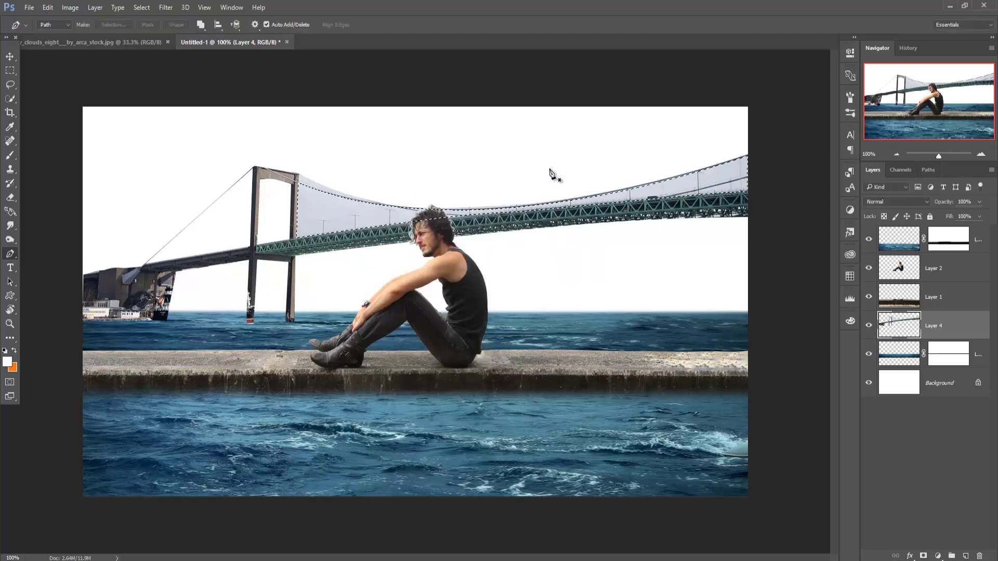
left_click(551, 168)
- Zoom in, trace along the cable's lower curved edge, and convert that path to a selection
key("ctrl+plus")
key("ctrl+plus")
key("ctrl+plus")
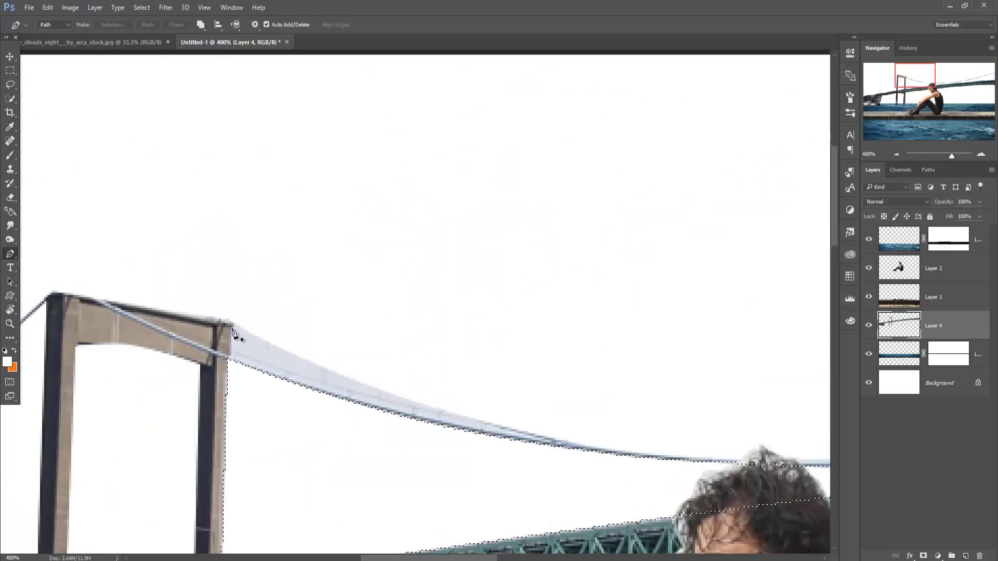
left_click(553, 442)
left_click(386, 398)
left_click_drag(386, 402, 431, 414)
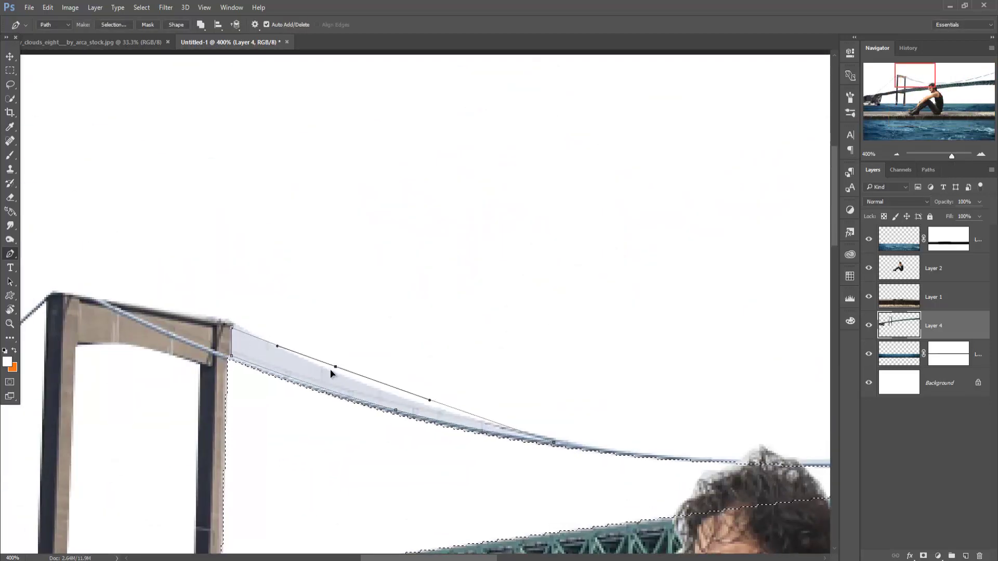
right_click(285, 371)
left_click(338, 133)
left_click(558, 168)
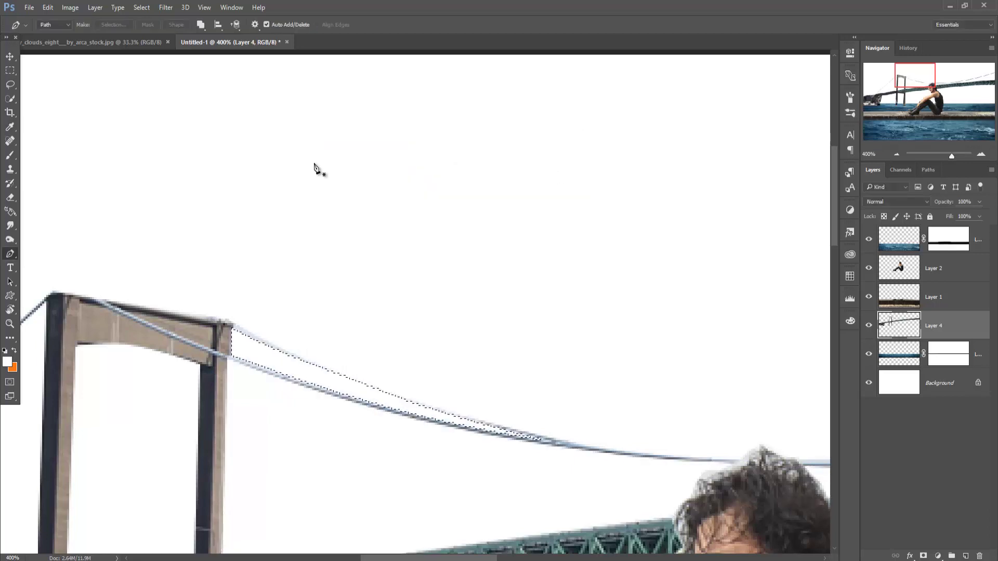
- Clear the cable selection, view at 100%, and add an empty Layer 5
left_click(166, 7)
left_click(143, 30)
key("v")
key("ctrl+1")
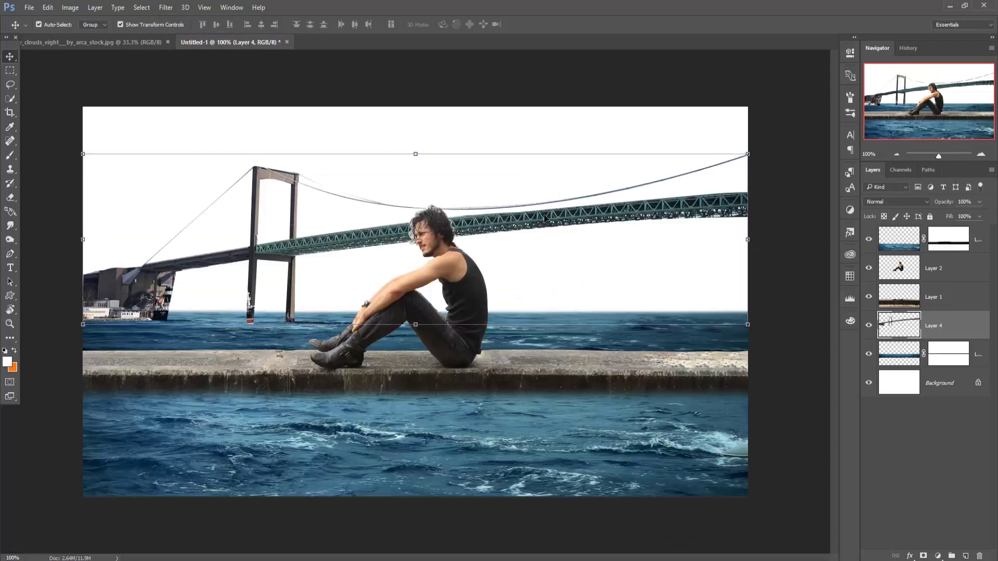
left_click(965, 556)
- Remove the empty Layer 5 and mask the bridge's red pillar bases into the sea
left_click(10, 155)
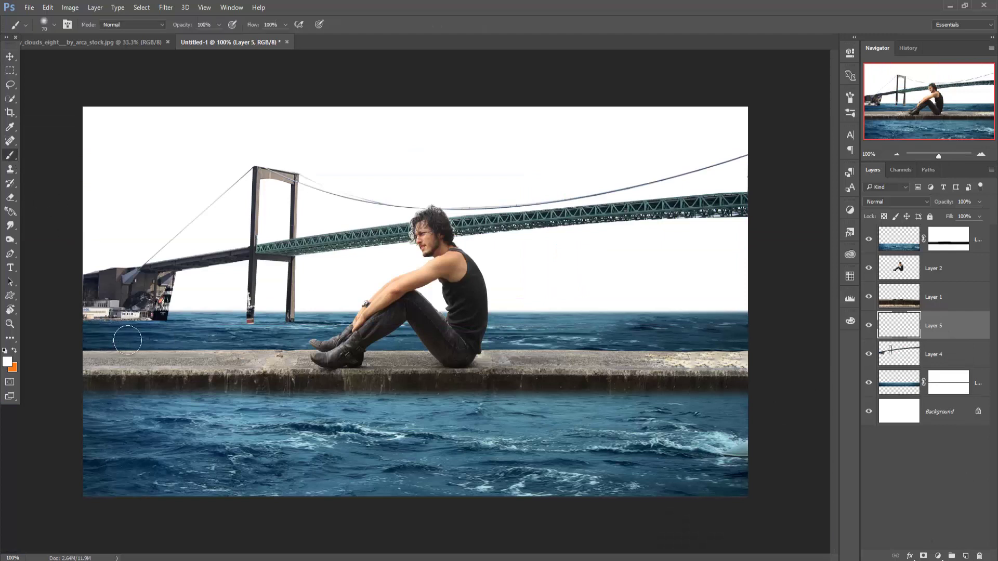
key("ctrl+z")
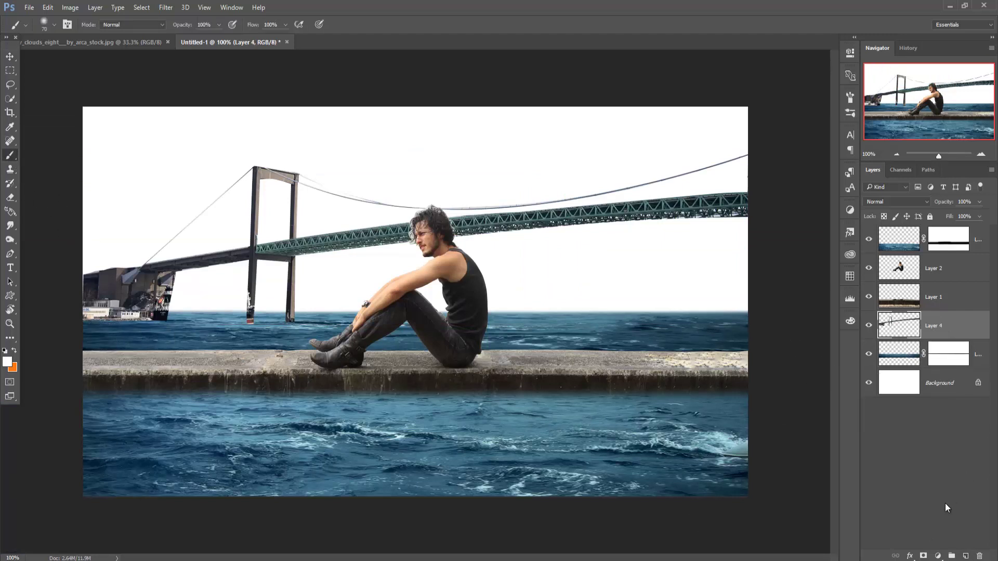
left_click(924, 556)
key("d")
key("x")
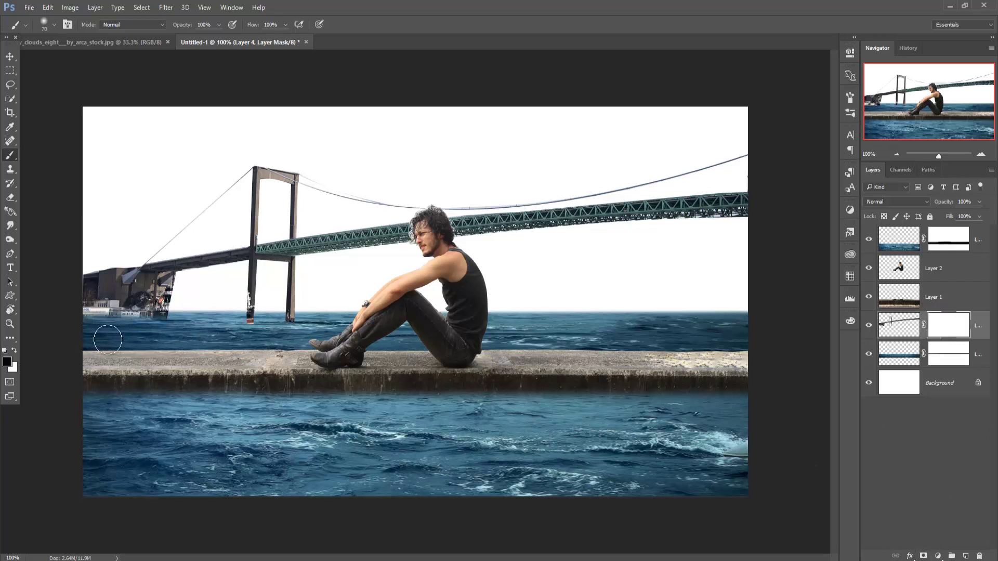
left_click_drag(291, 335, 186, 339)
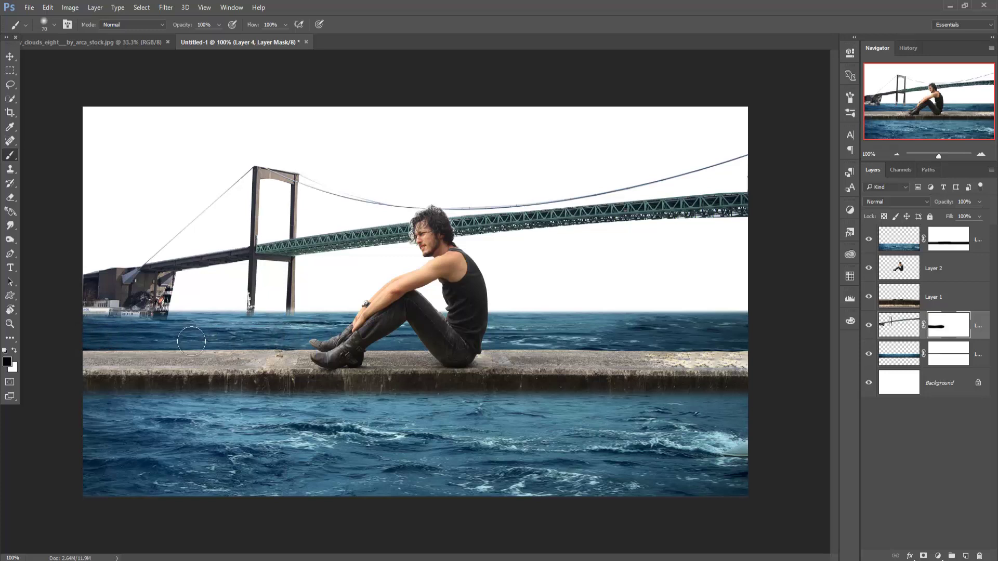
left_click(10, 56)
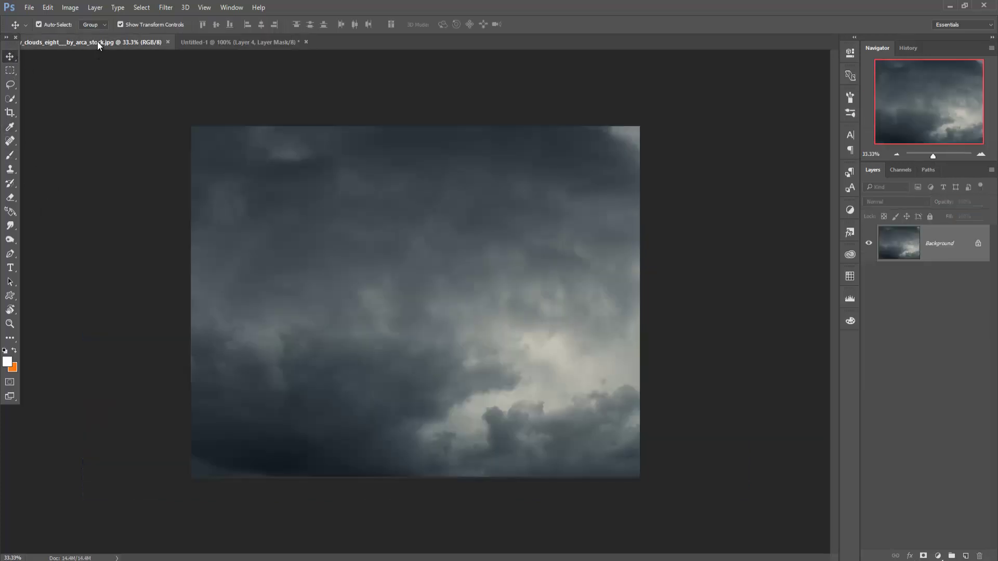
- Bring the storm-cloud photo into Untitled-1 as a new layer
mouse_move(97, 42)
left_mouse_down()
mouse_move(95, 90)
mouse_move(641, 120)
left_mouse_up()
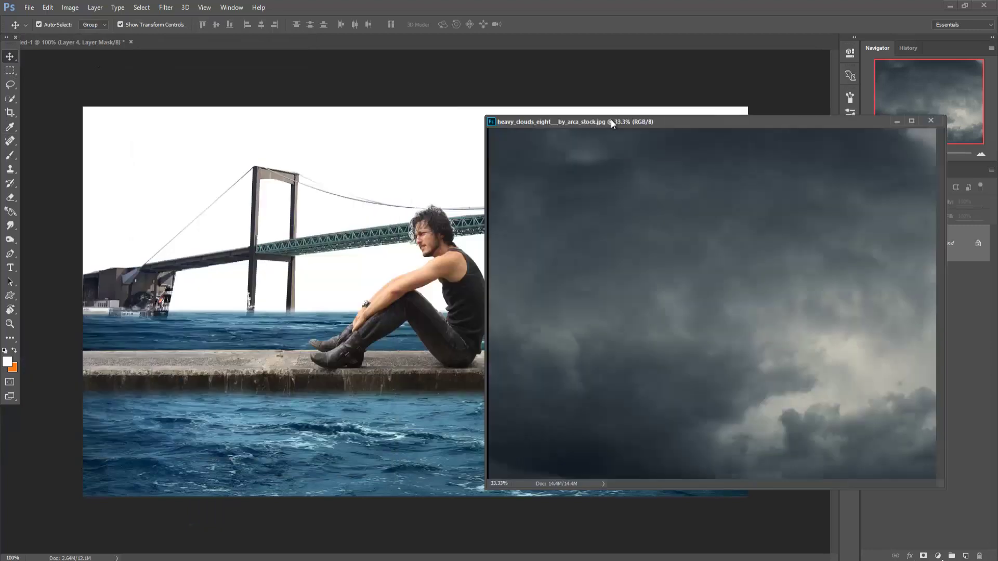
left_click_drag(398, 178, 397, 178)
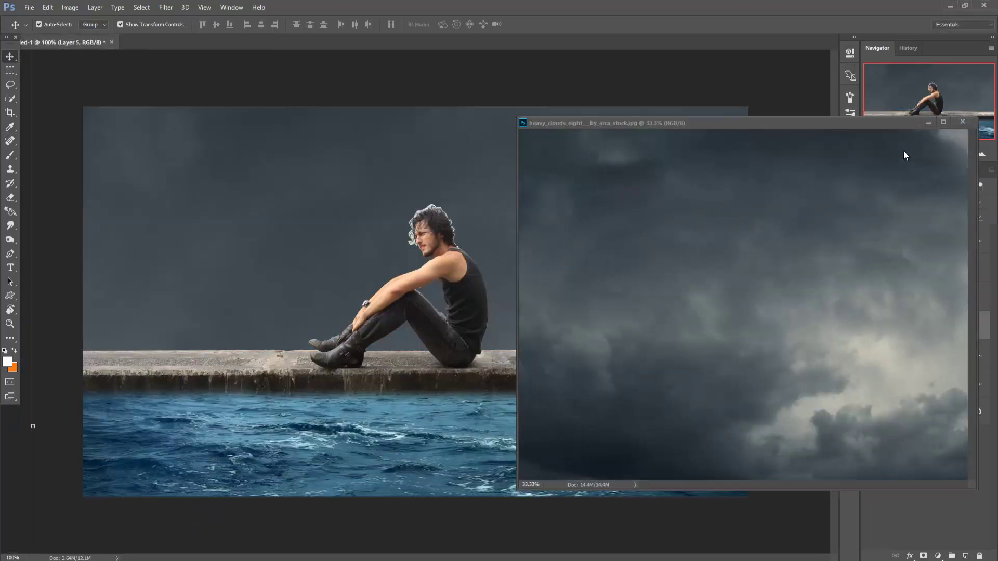
left_click(928, 121)
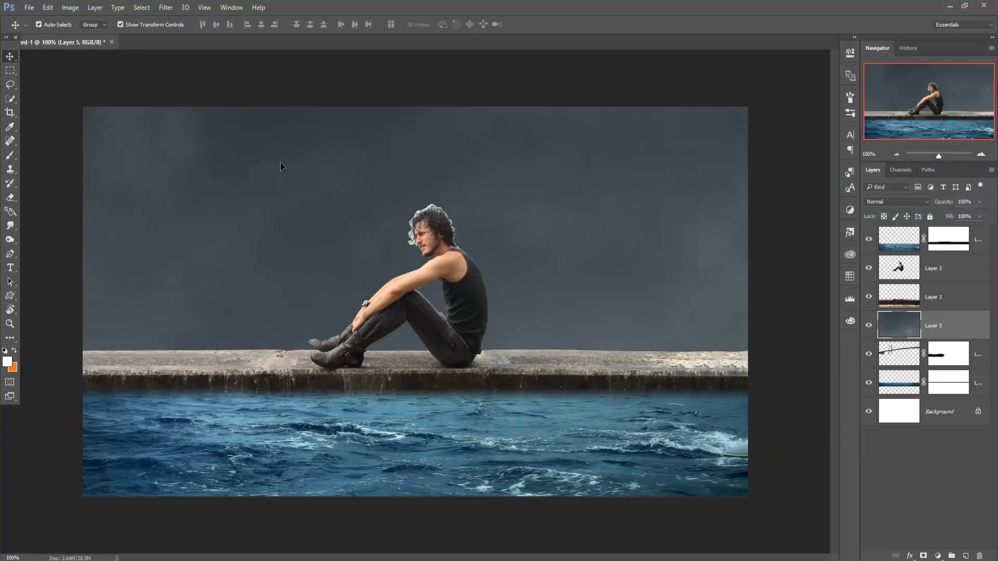
left_click_drag(279, 167, 429, 166)
left_click_drag(310, 152, 310, 213)
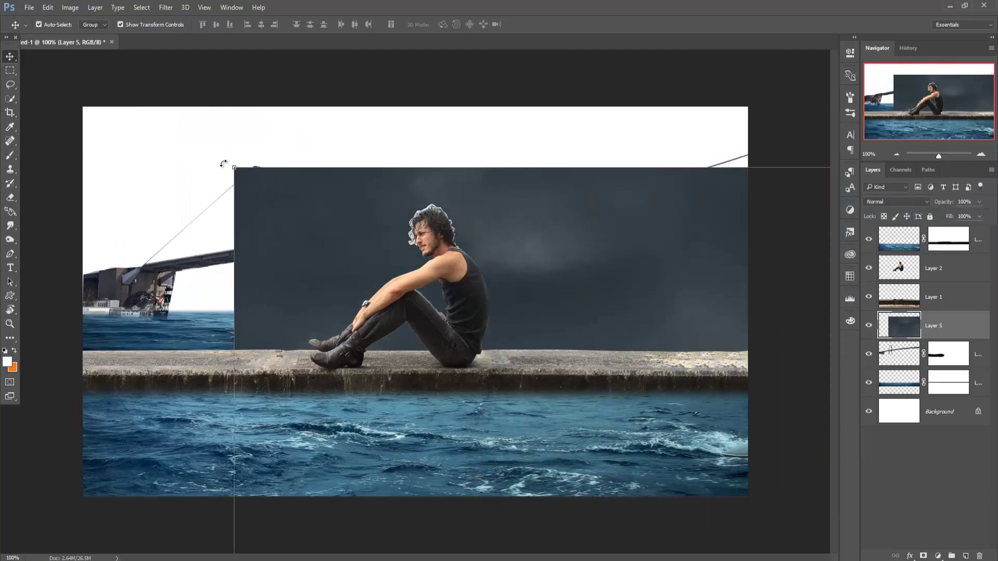
- Scale the clouds to fill the sky down to the horizon and place them beneath the bridge layers
mouse_move(235, 168)
left_mouse_down()
mouse_move(335, 141)
mouse_move(408, 269)
mouse_move(374, 267)
left_mouse_up()
left_click_drag(539, 322, 245, 157)
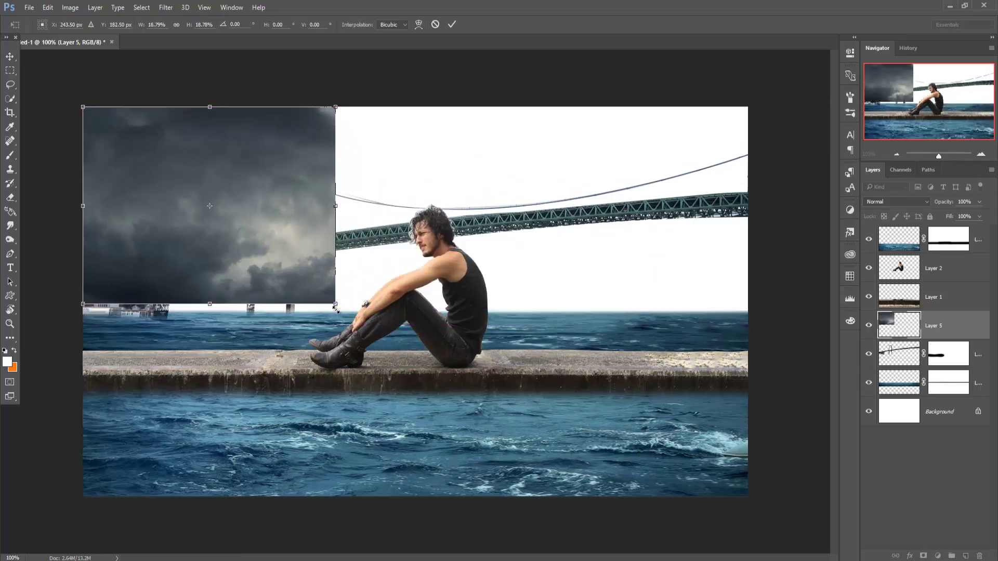
left_click_drag(336, 305, 748, 333)
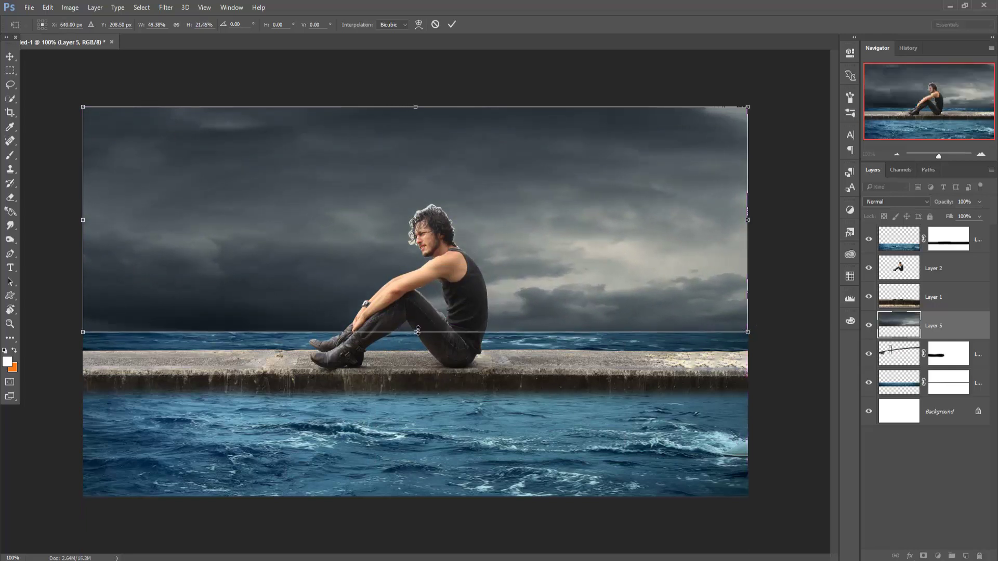
left_click_drag(416, 332, 417, 338)
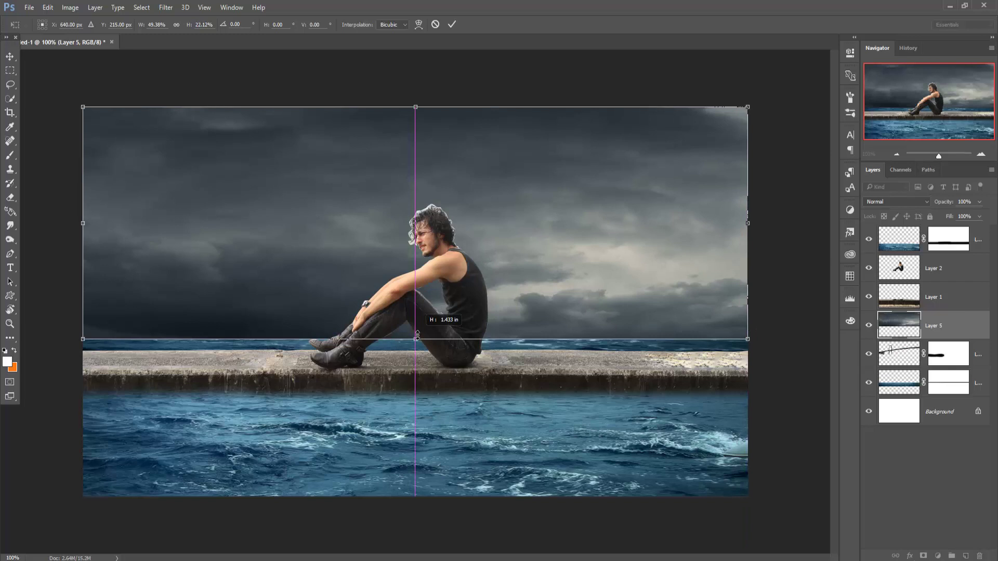
left_click(452, 24)
left_click_drag(967, 324, 968, 381)
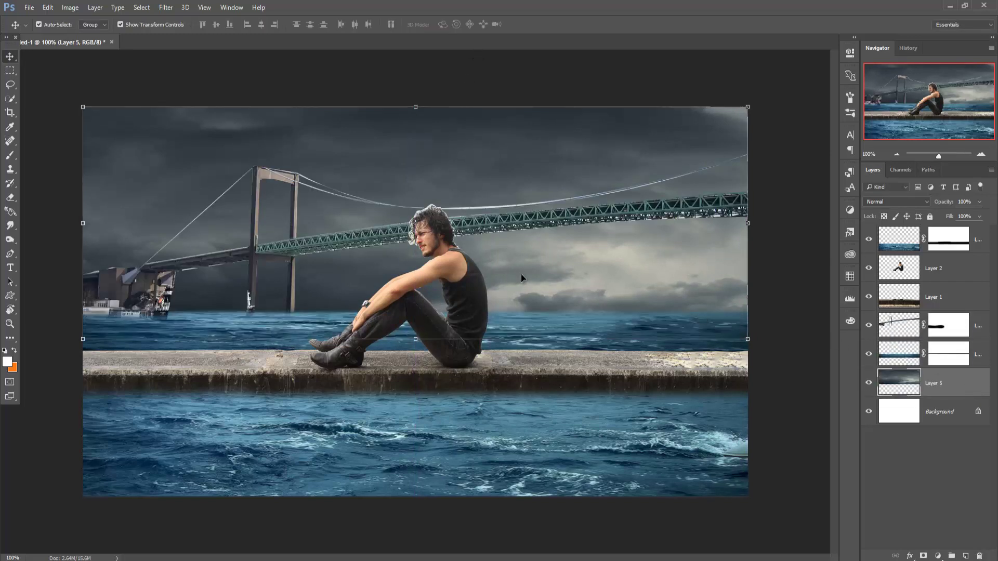
- Quick-select the man's head and body on Layer 2
left_click(901, 279)
left_click(10, 98)
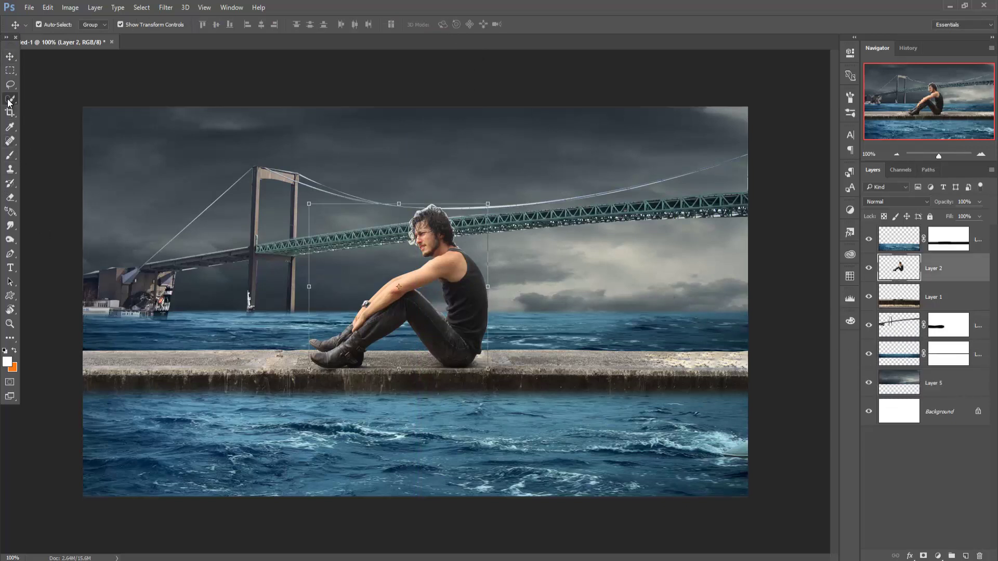
mouse_move(437, 202)
left_mouse_down()
mouse_move(375, 315)
mouse_move(493, 380)
left_mouse_up()
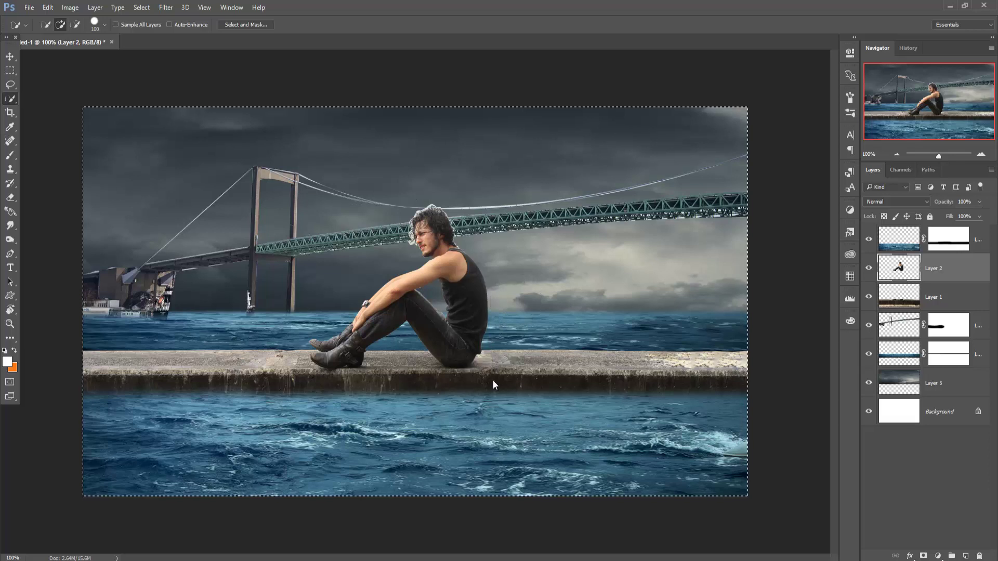
- Refine the selection in Select and Mask with output to a new layer
left_click(235, 26)
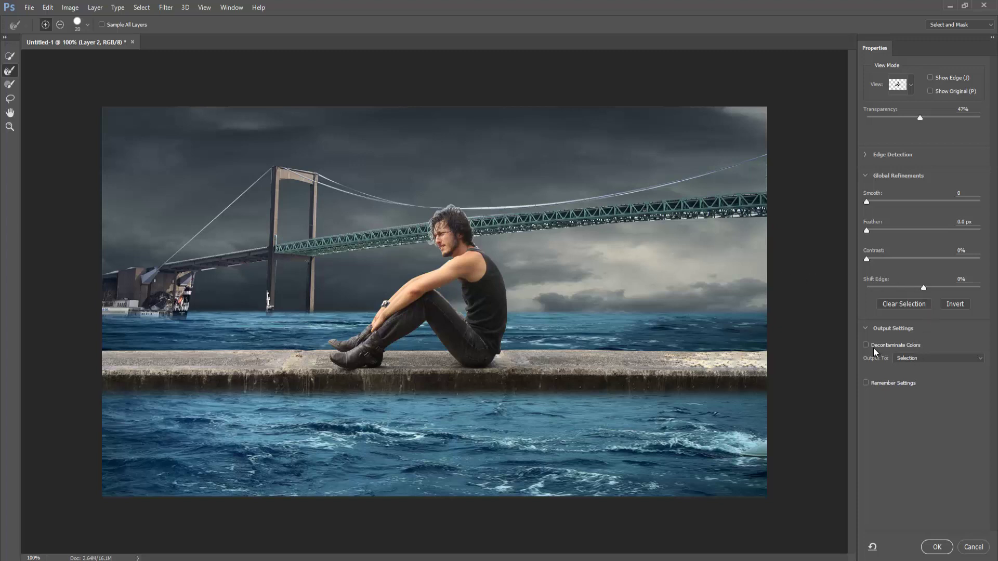
left_click(918, 359)
left_click(908, 378)
left_click(937, 547)
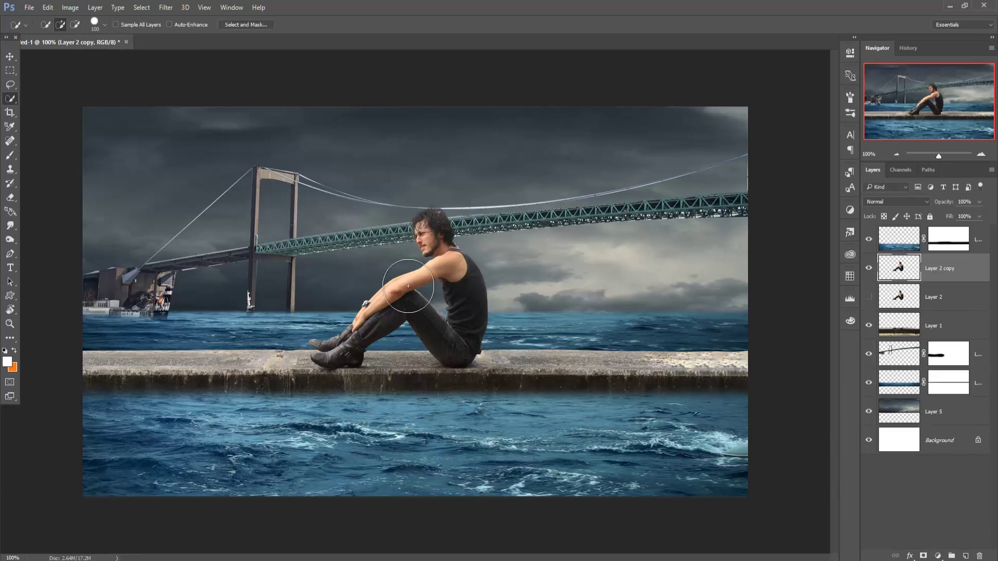
left_click(11, 59)
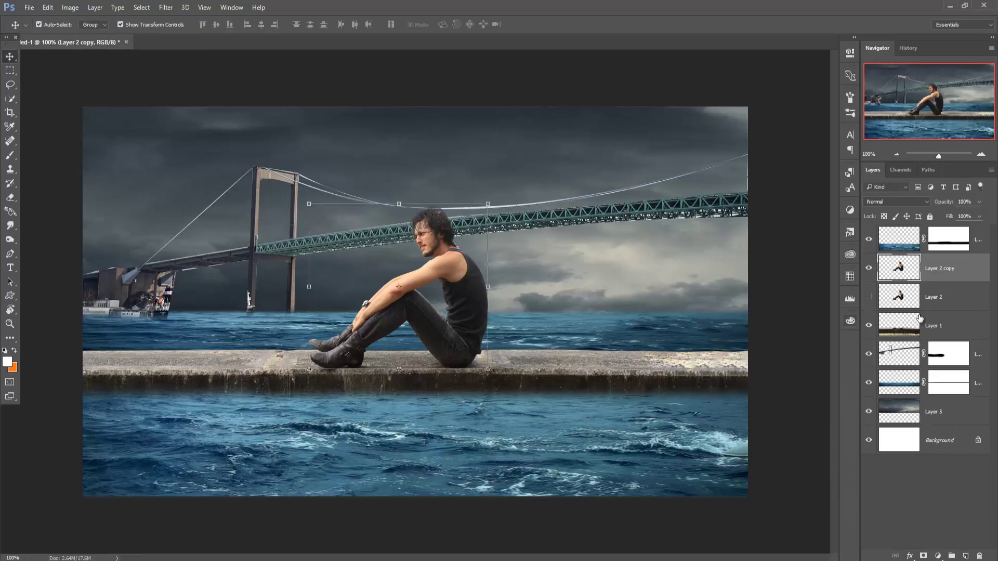
- Delete Layer 2, then place a masked copy of the cloud layer just below Layer 1
left_click(936, 297)
key("Delete")
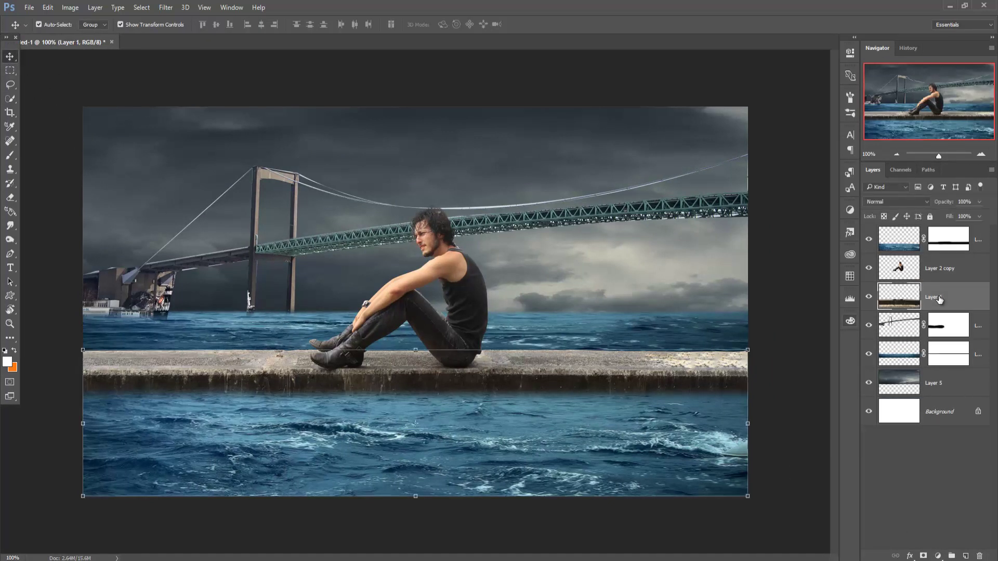
left_click(965, 386)
right_click(964, 386)
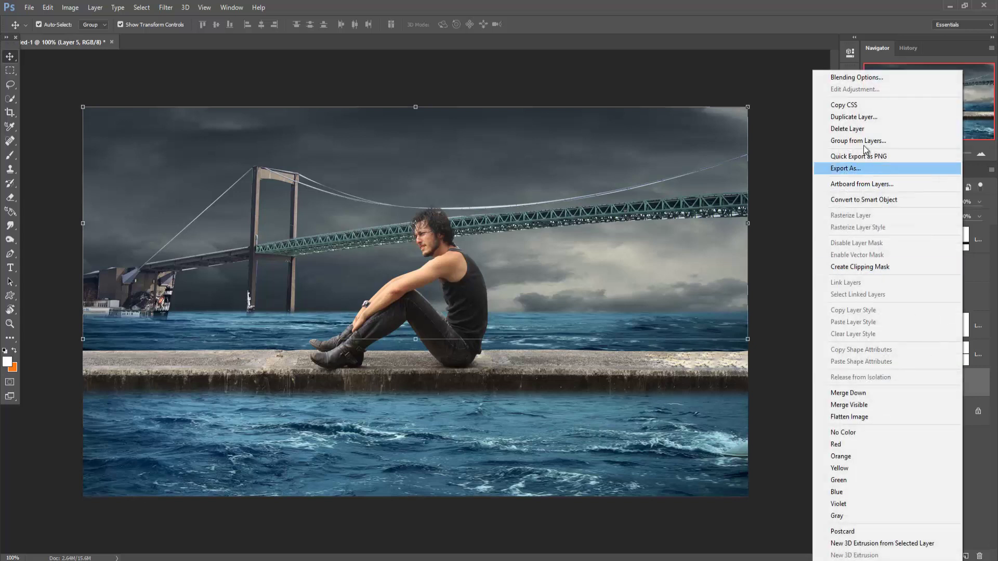
left_click(832, 117)
key("Return")
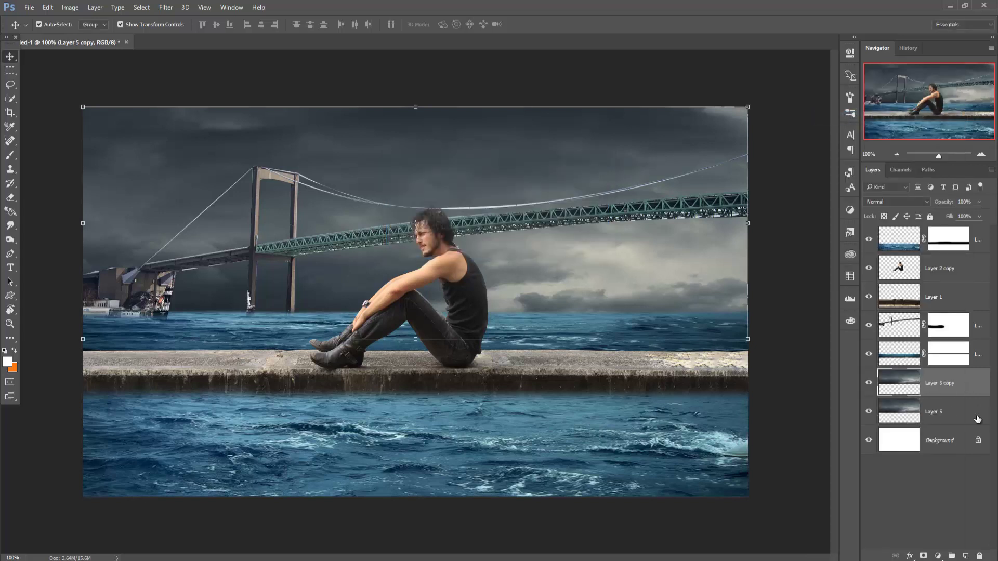
left_click_drag(956, 387, 967, 300)
left_click_drag(967, 300, 969, 309)
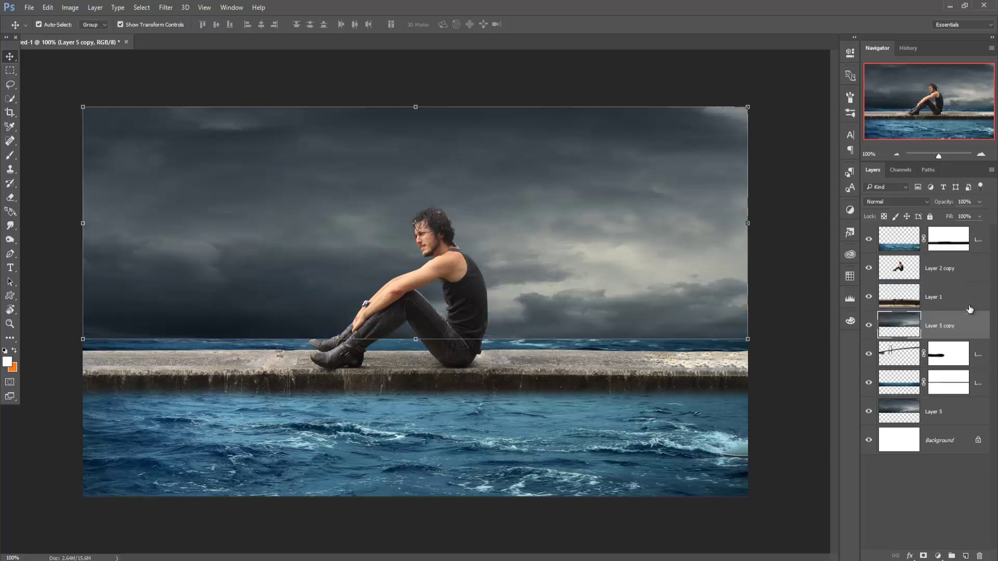
left_click(923, 556)
- Paint the copy's mask at 6% opacity with a 400 px brush over the bridge
left_click(9, 155)
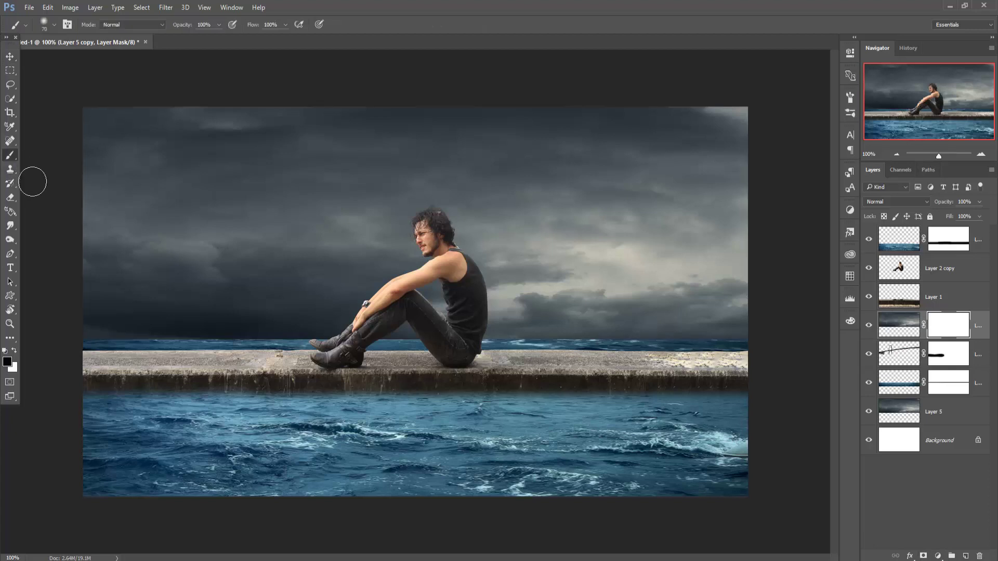
left_click_drag(219, 25, 213, 39)
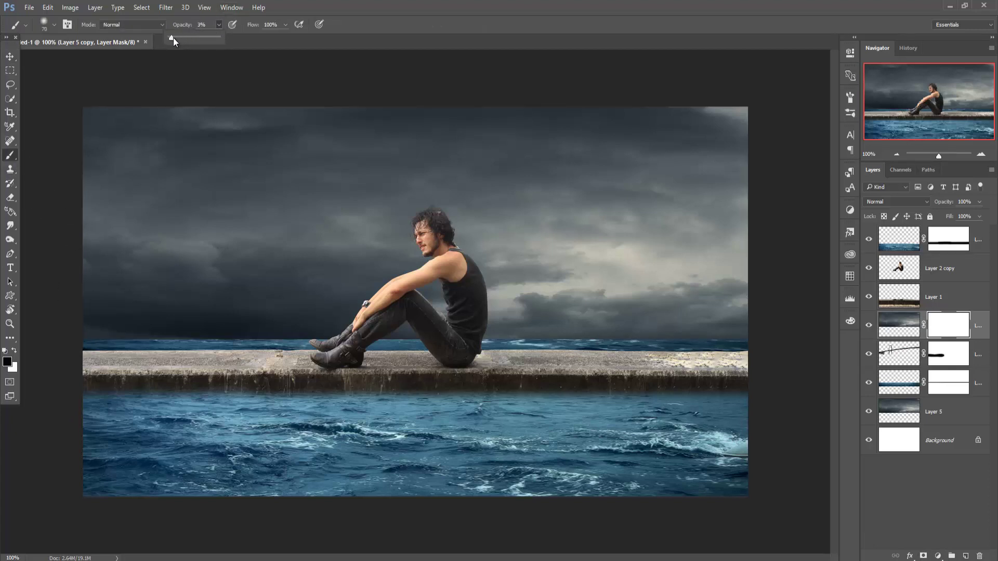
left_click_drag(174, 37, 173, 37)
left_click(240, 243)
left_click_drag(241, 243, 344, 243)
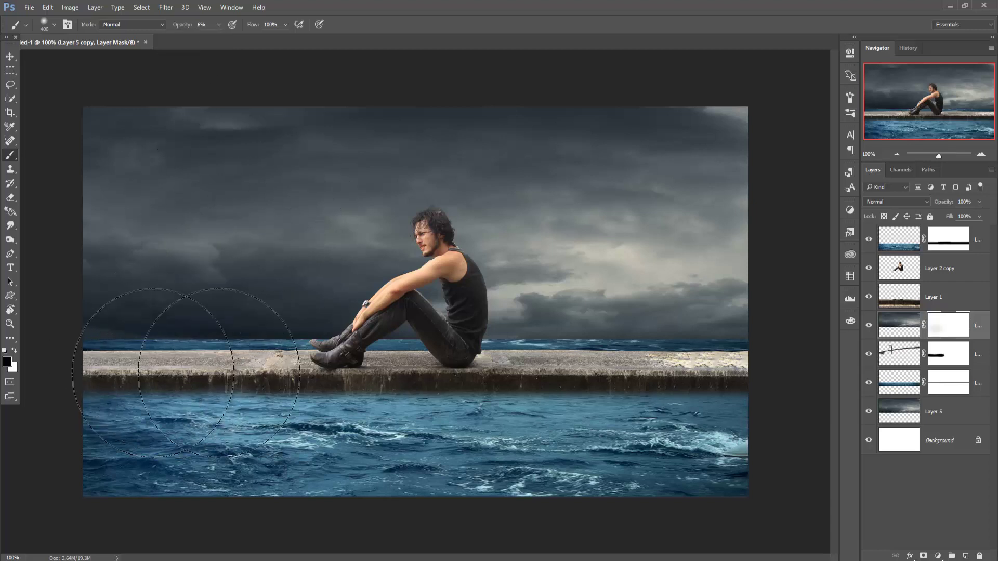
left_click_drag(172, 312, 244, 249)
mouse_move(474, 199)
left_mouse_down()
mouse_move(334, 260)
mouse_move(110, 280)
mouse_move(554, 214)
mouse_move(176, 254)
mouse_move(381, 211)
mouse_move(543, 203)
mouse_move(200, 234)
left_mouse_up()
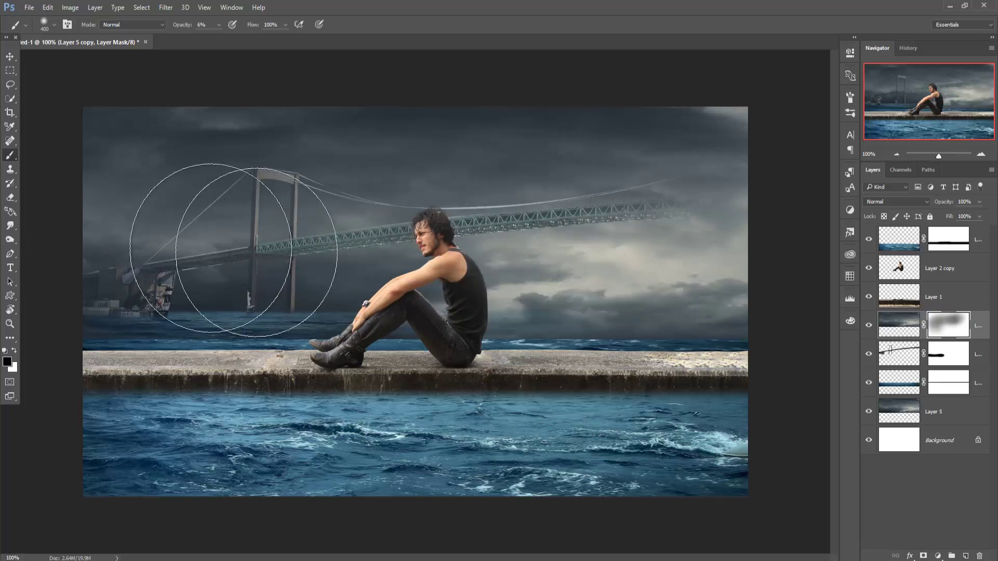
left_click(10, 56)
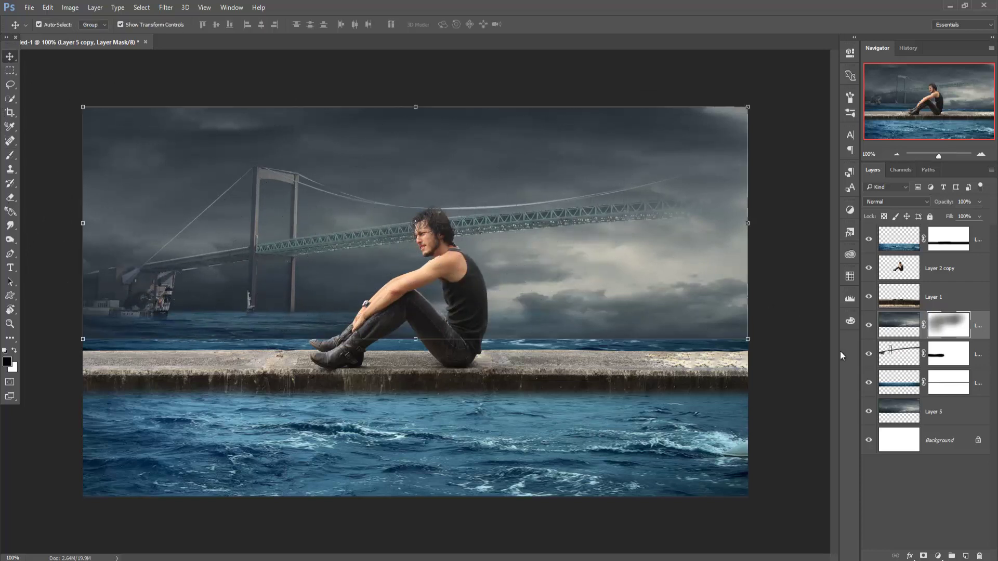
- Select the bridge layer, Layer 4, and dismiss Adaptive Wide Angle unchanged
left_click(898, 353)
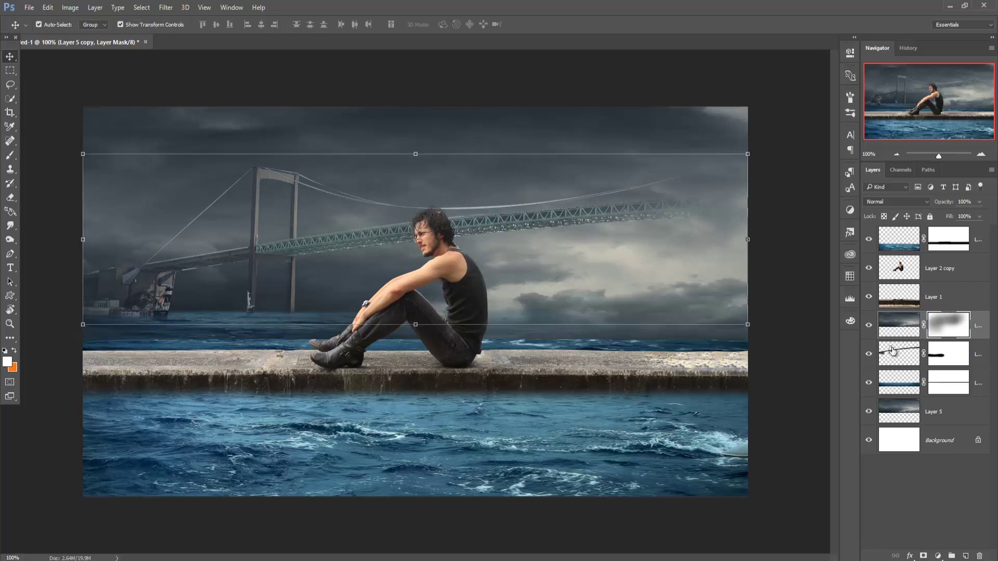
left_click(167, 7)
left_click(185, 59)
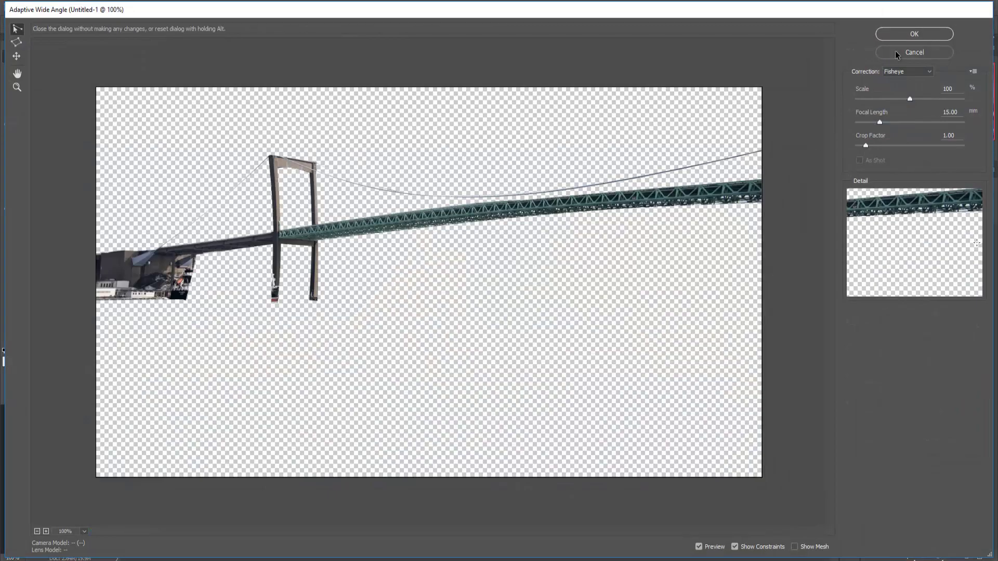
left_click(895, 51)
- Grade the bridge in Camera Raw: Temperature -14, Highlights -100, Exposure -0.95
left_click(168, 8)
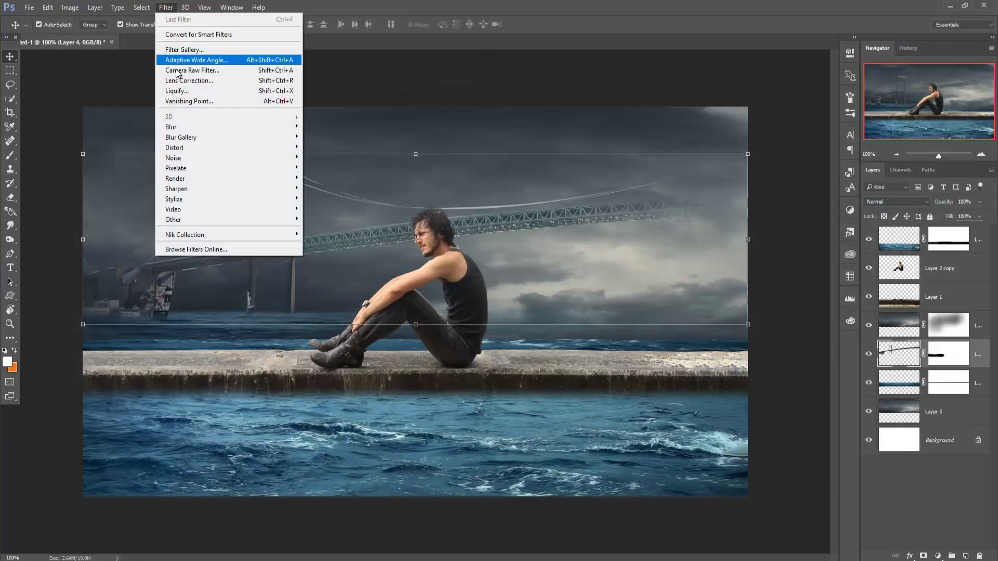
left_click(185, 60)
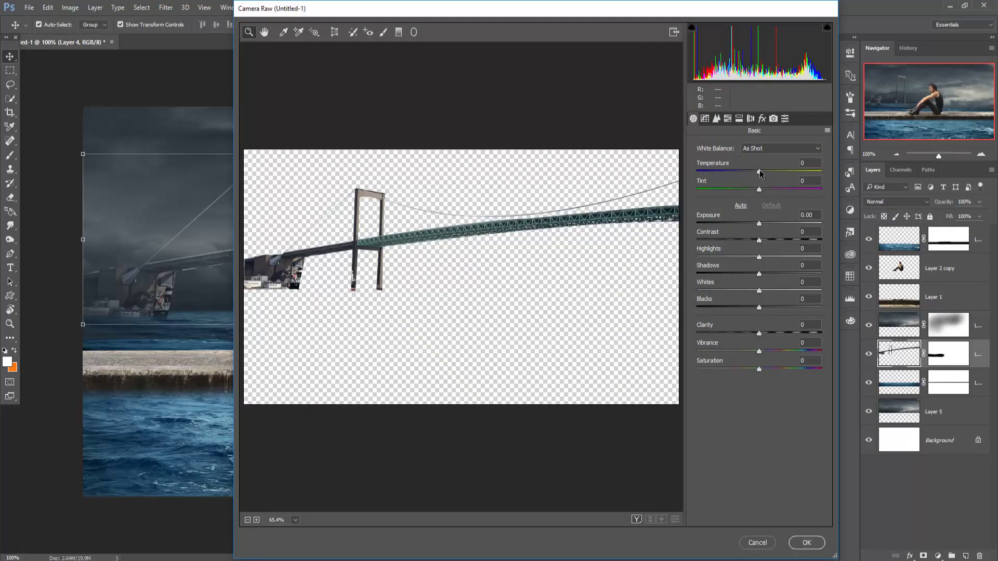
left_click_drag(759, 172, 750, 171)
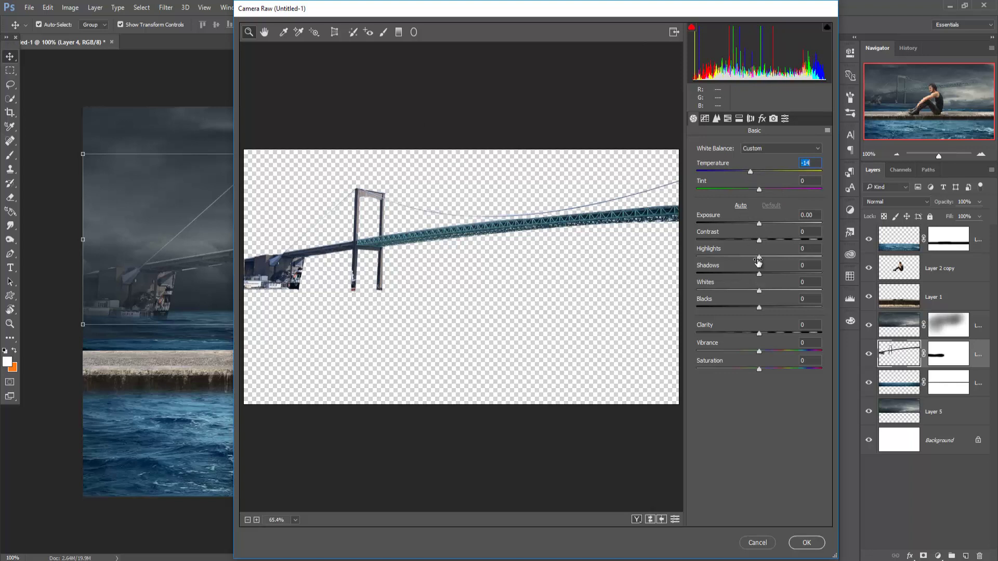
left_click_drag(759, 257, 687, 258)
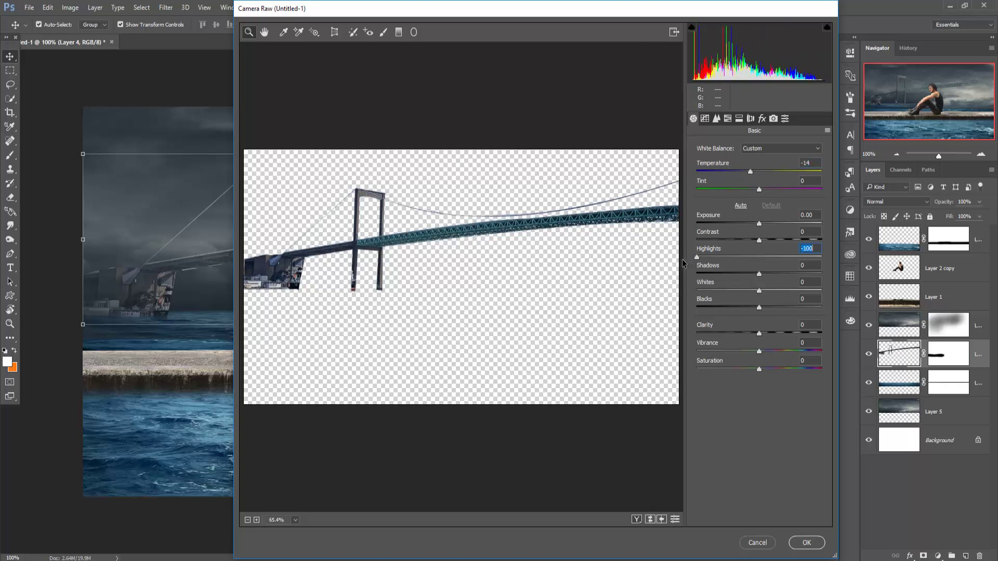
left_click_drag(759, 223, 747, 224)
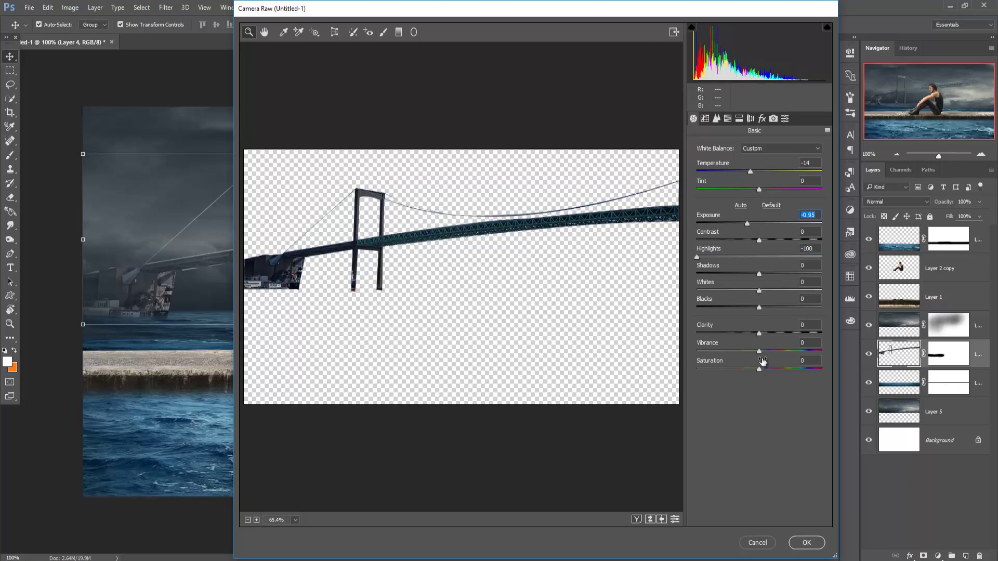
left_click(797, 546)
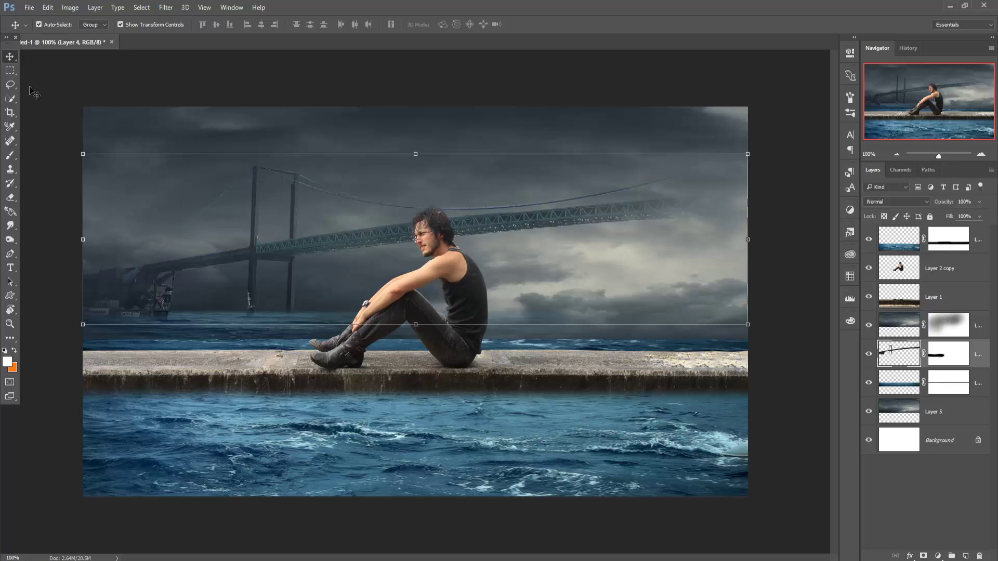
- Apply a Camera Raw grade to Layer 2 copy with Temperature -13 and Vibrance -30
left_click(905, 269)
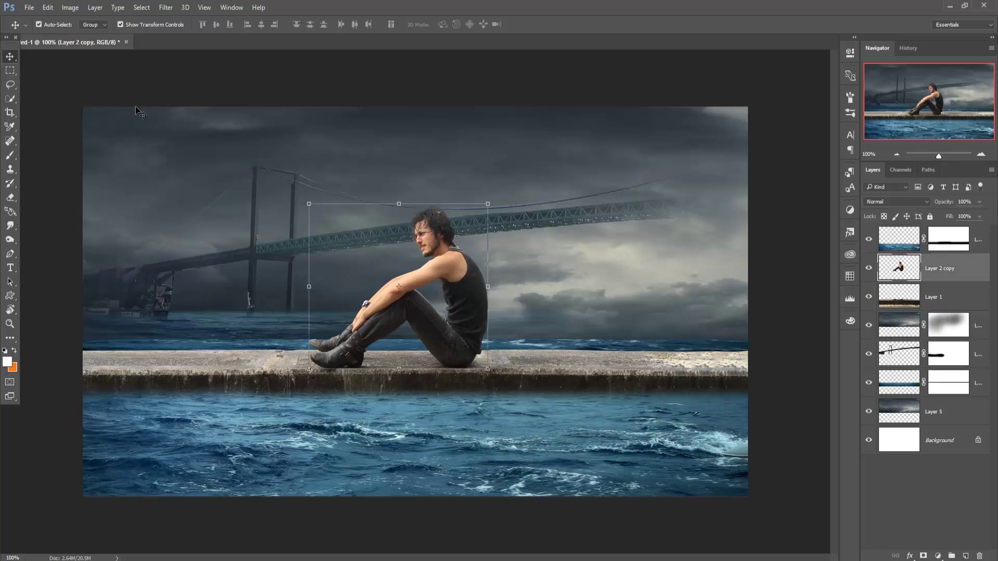
left_click(165, 7)
left_click(192, 72)
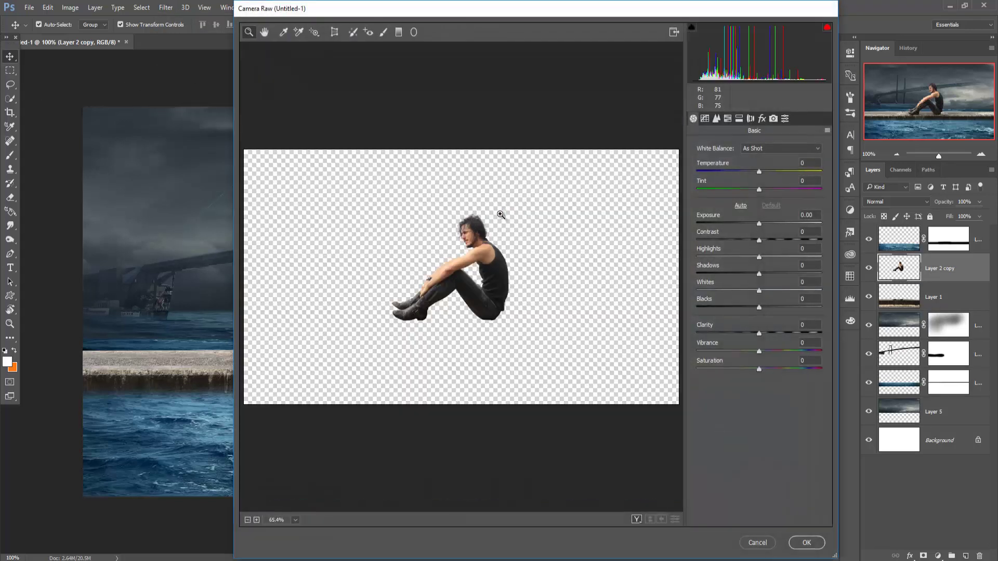
left_click_drag(759, 172, 751, 172)
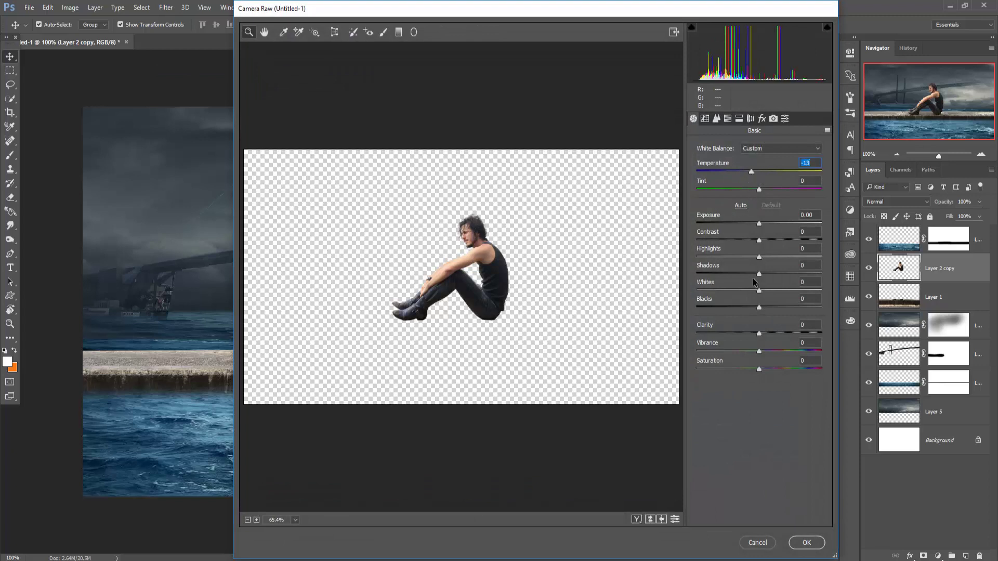
left_click_drag(759, 352, 737, 354)
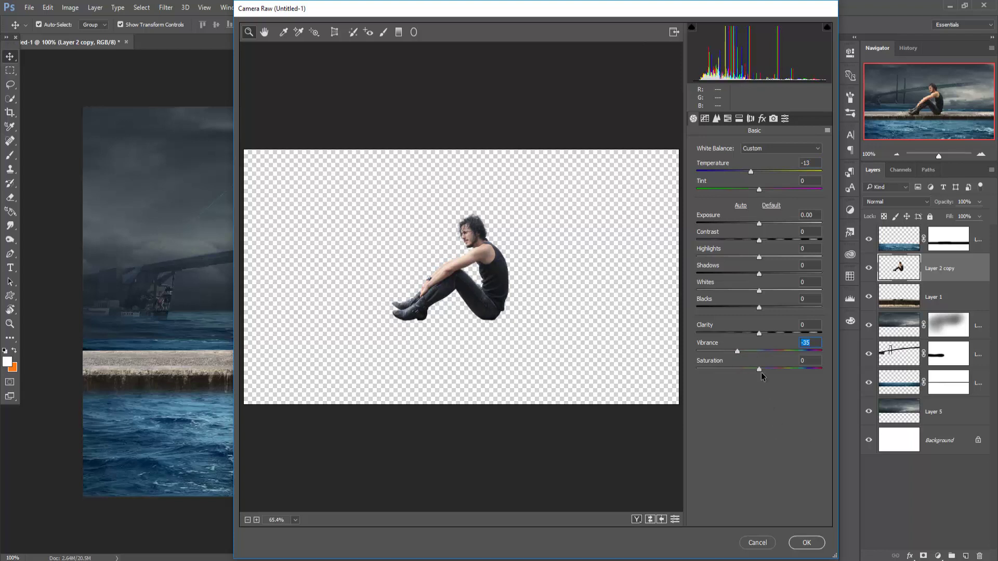
left_click_drag(740, 354, 742, 354)
left_click(805, 543)
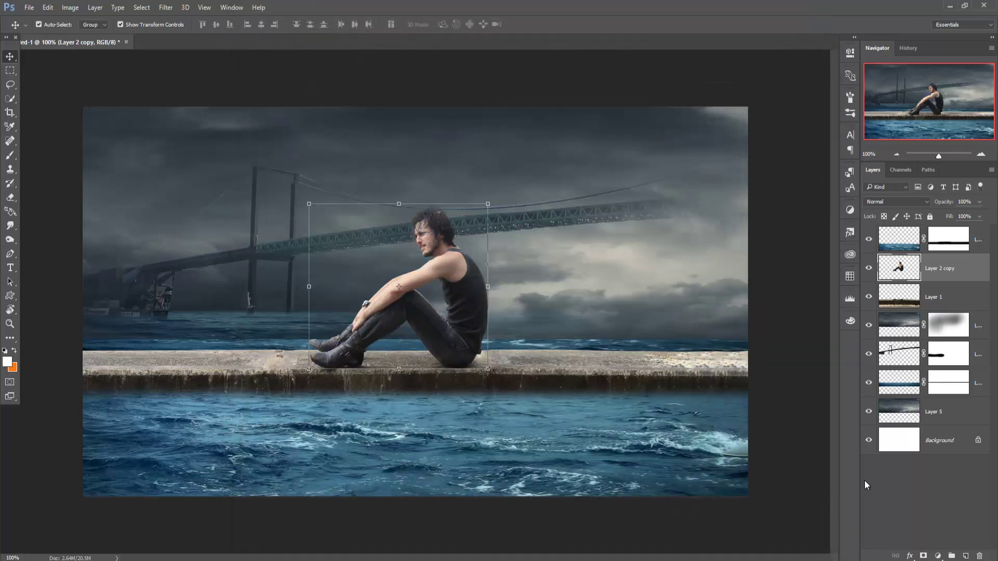
left_click(903, 307)
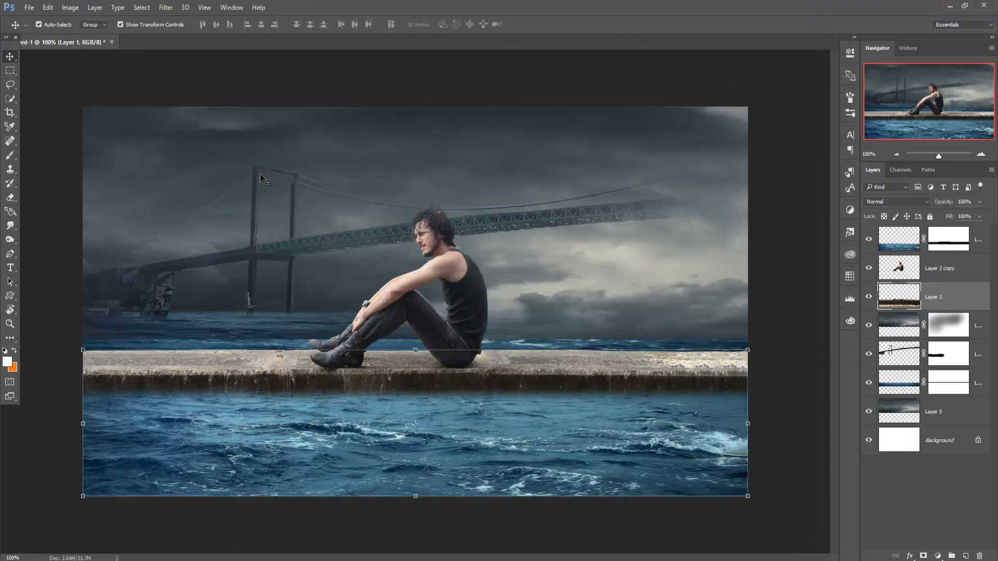
- Apply a Camera Raw grade to Layer 1 with Temperature -11 and Vibrance around -19
left_click(170, 10)
left_click(177, 73)
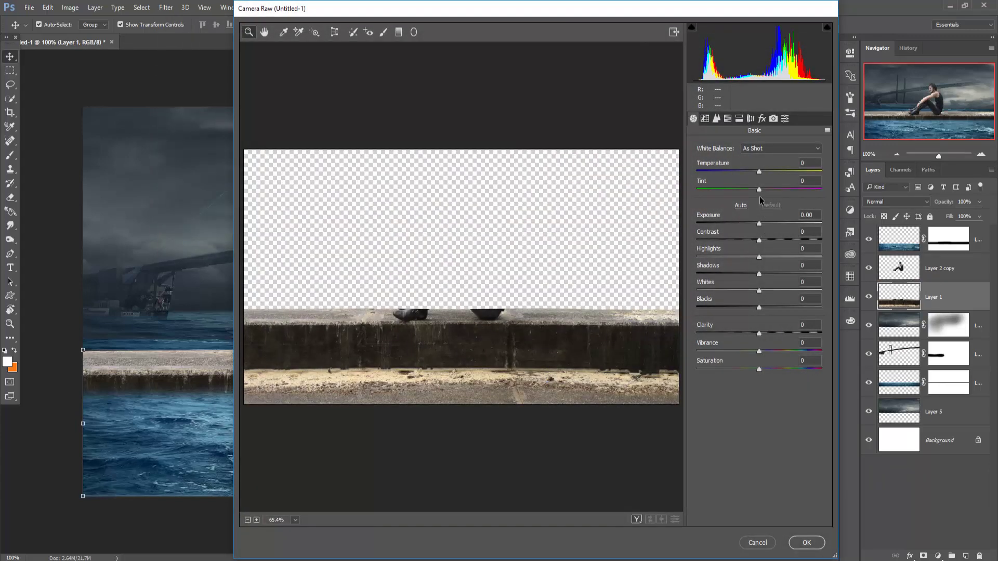
left_click_drag(759, 171, 753, 172)
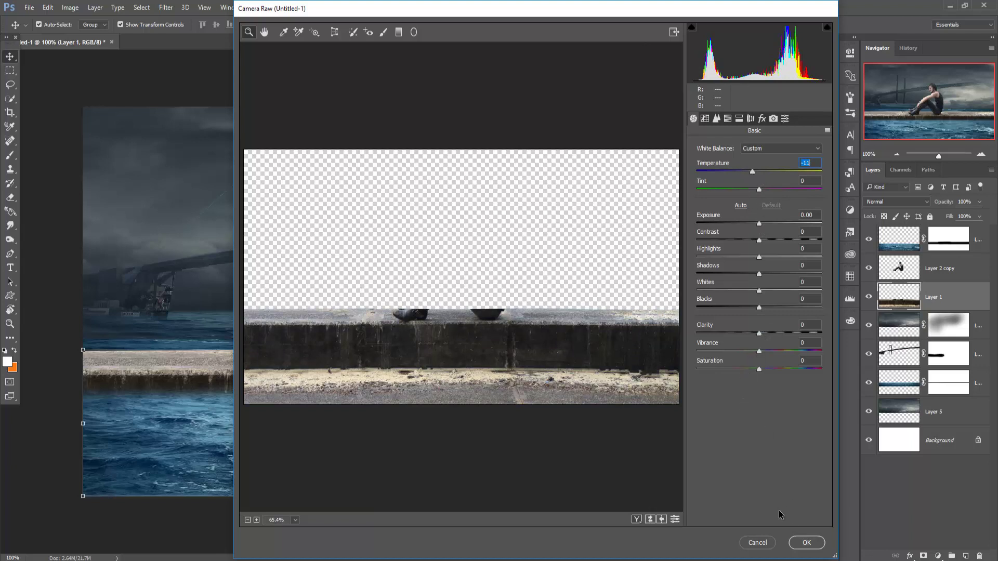
left_click_drag(759, 352, 746, 359)
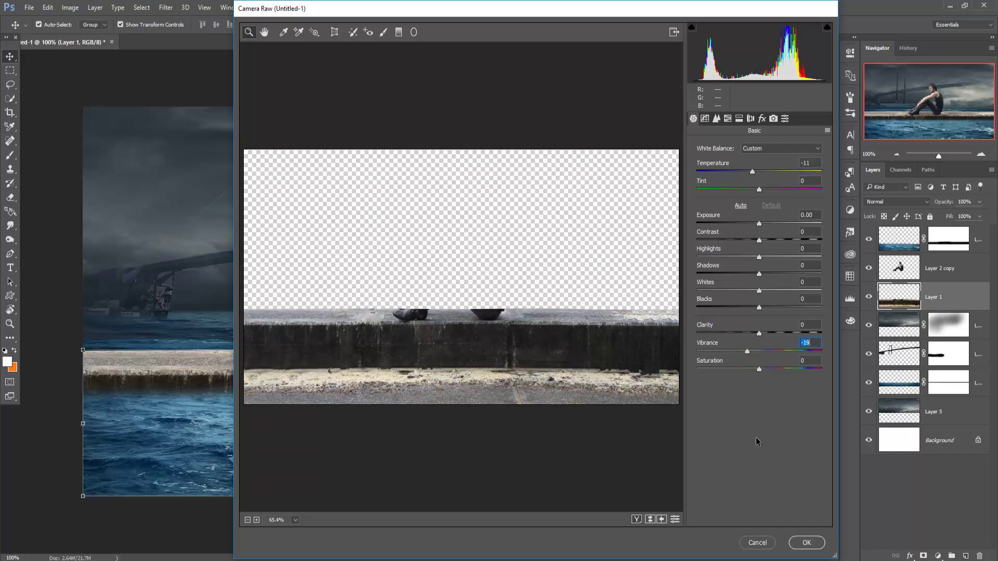
left_click(805, 543)
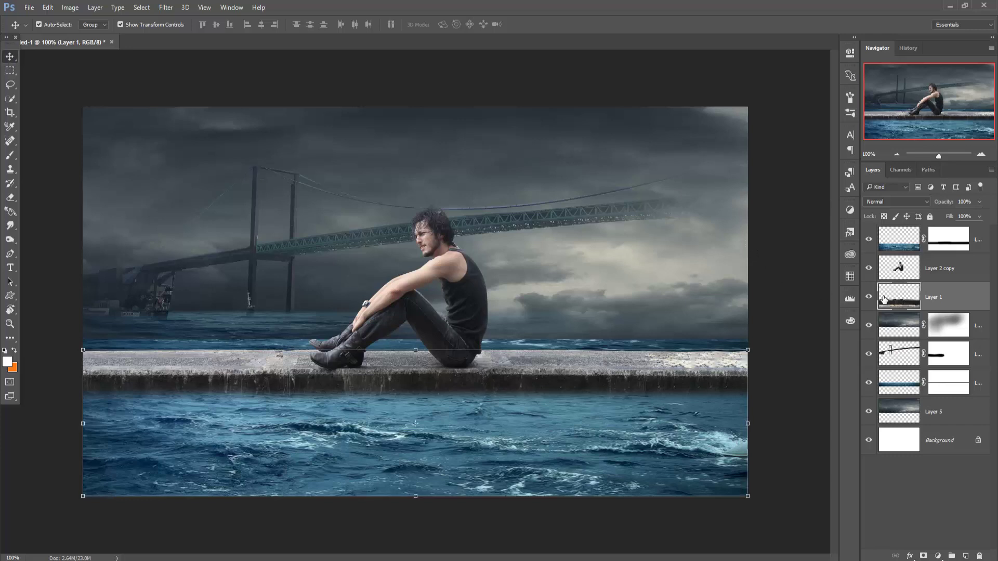
- Select the man, ledge and foreground water layers and nudge them down slightly
left_click(950, 274)
left_click(981, 241)
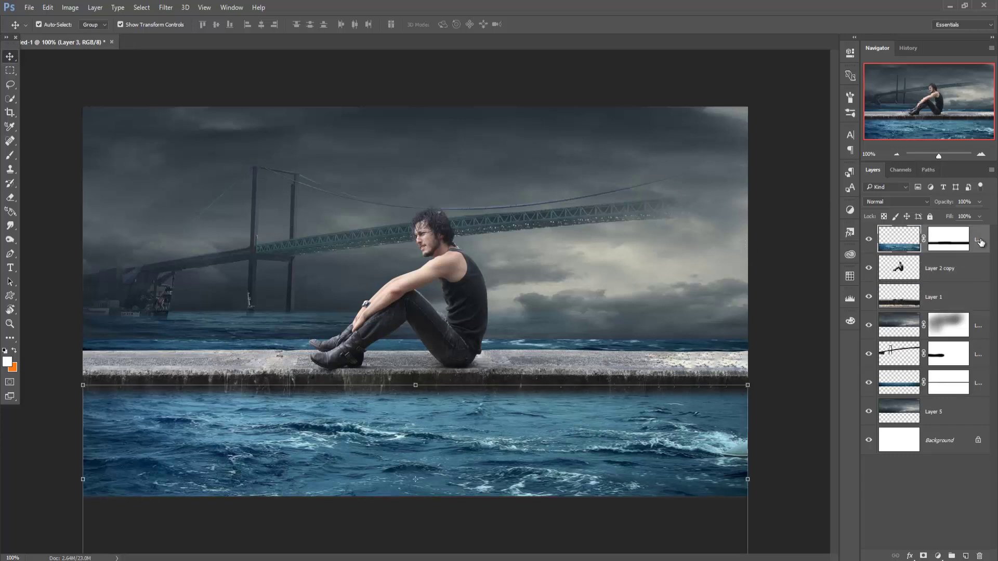
left_click(973, 305, "shift")
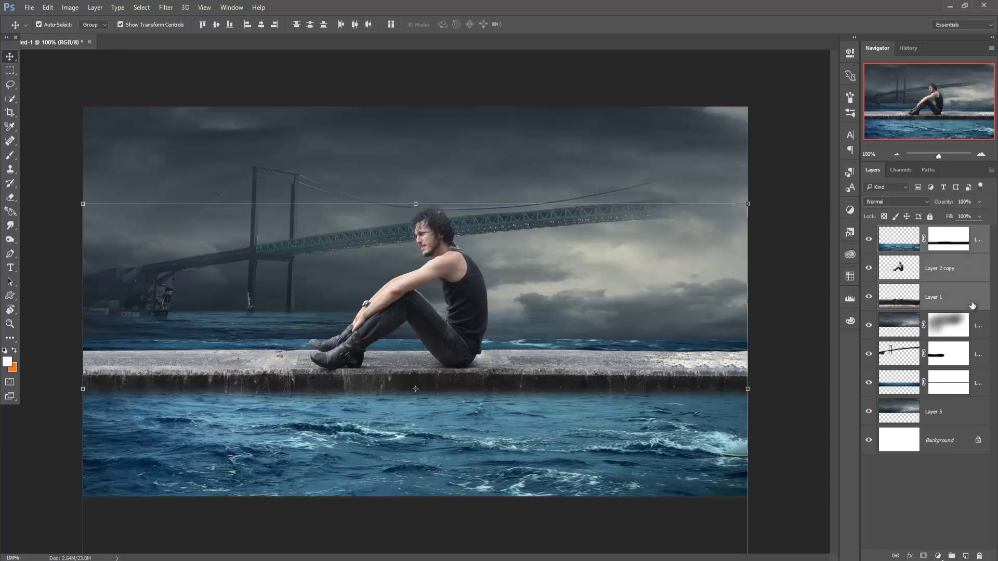
key("Down")
key("Down")
key("Down")
key("Down")
key("Down")
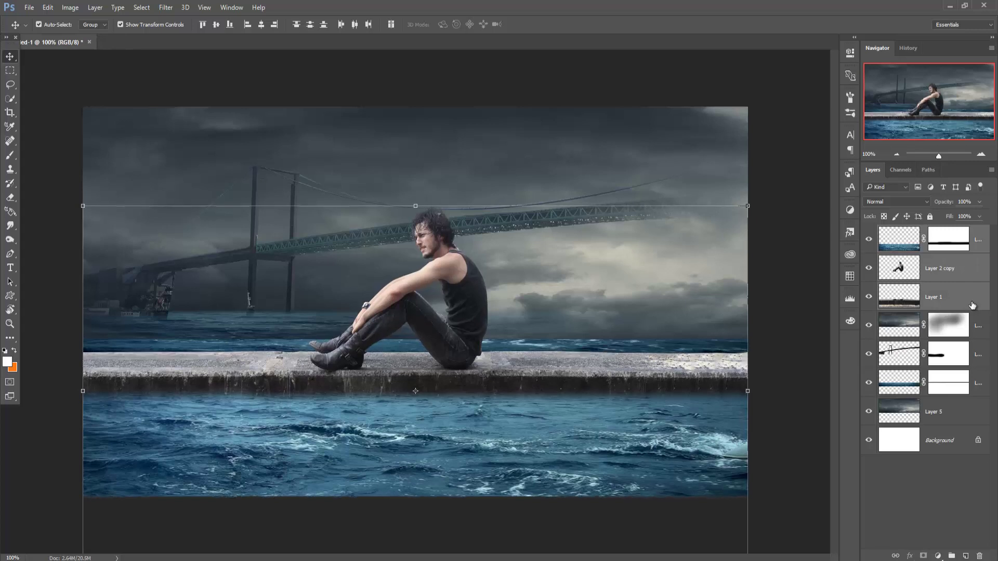
key("Down")
key("Down")
key("Down")
key("Down")
key("Down")
key("Down")
key("Down")
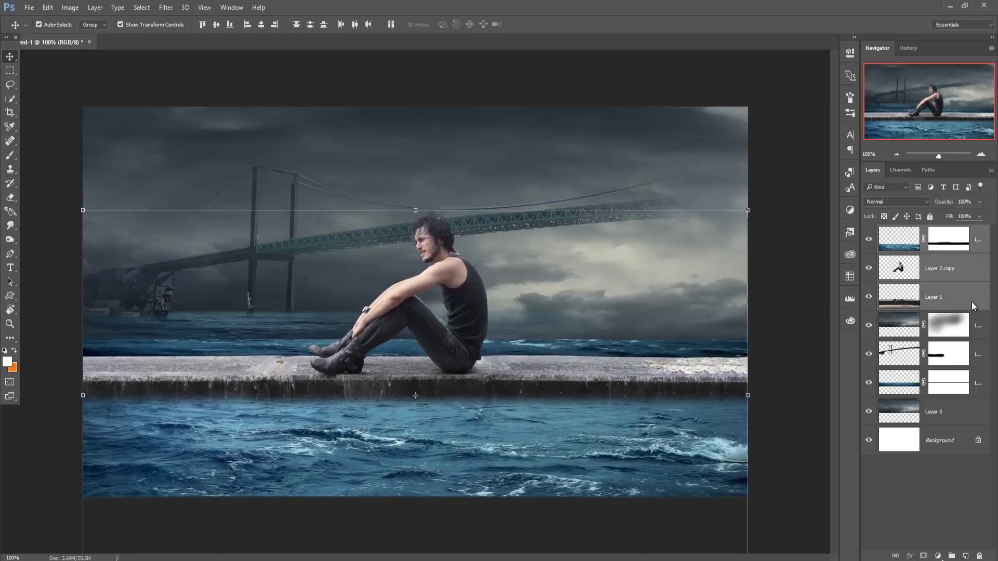
key("Down")
key("Down")
key("Down")
key("Down")
key("Down")
key("Down")
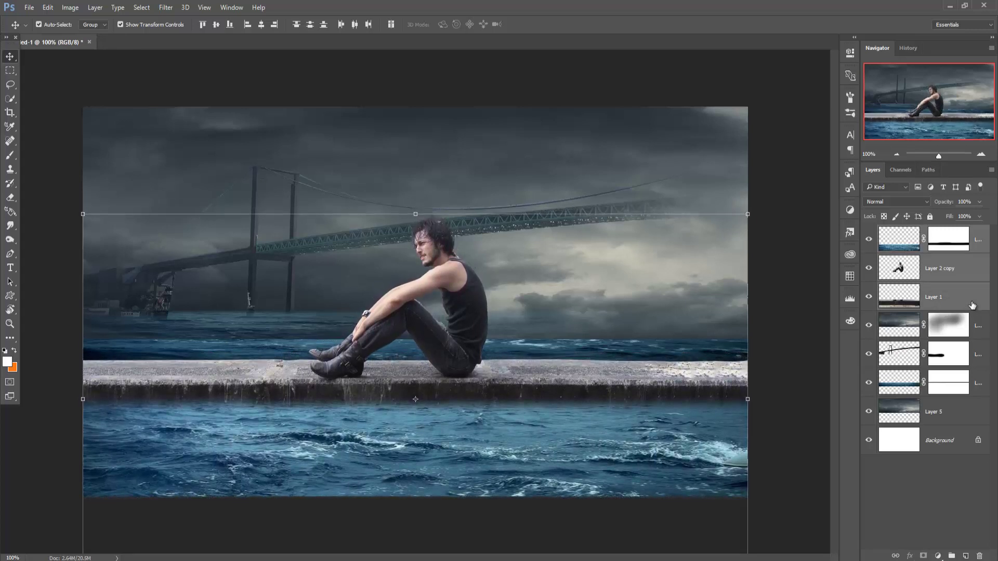
key("Down")
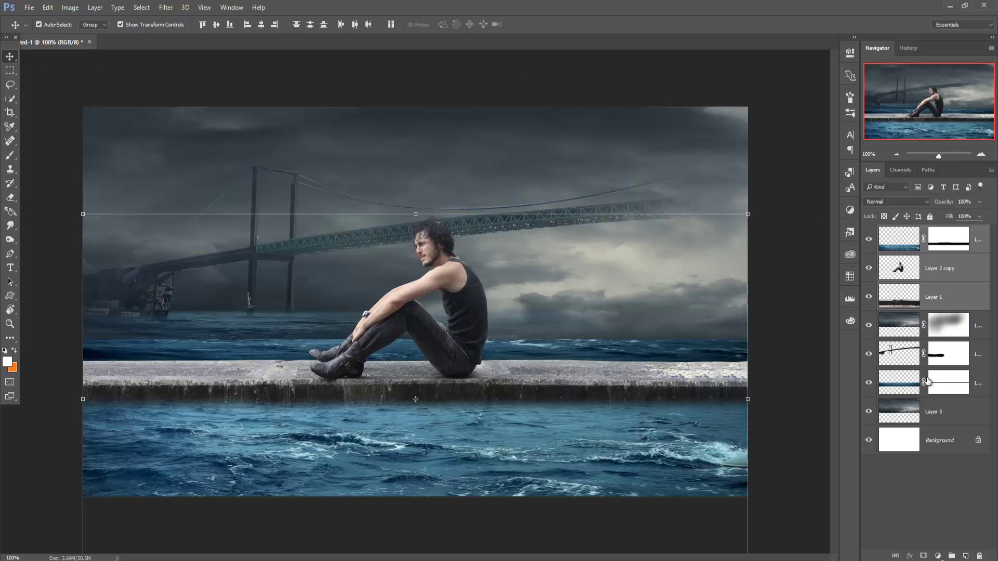
- Target Layer 5 copy's mask with a 300 px brush
left_click(950, 330)
left_click(10, 155)
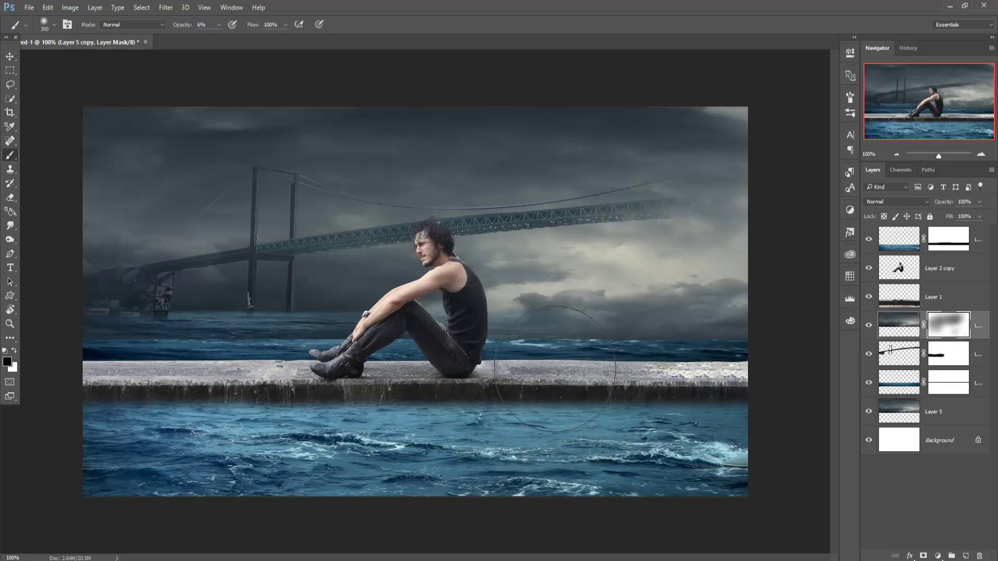
key("bracketleft")
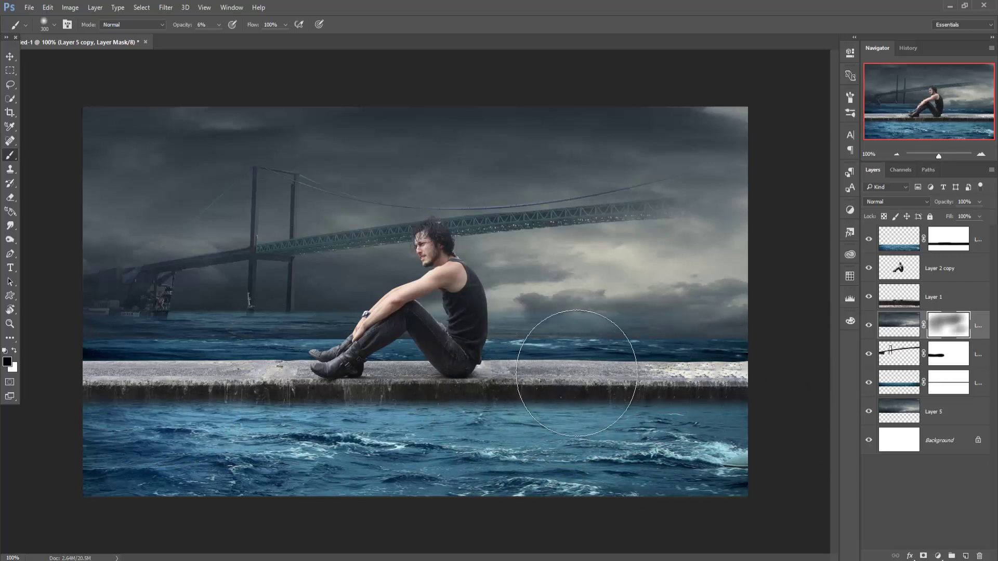
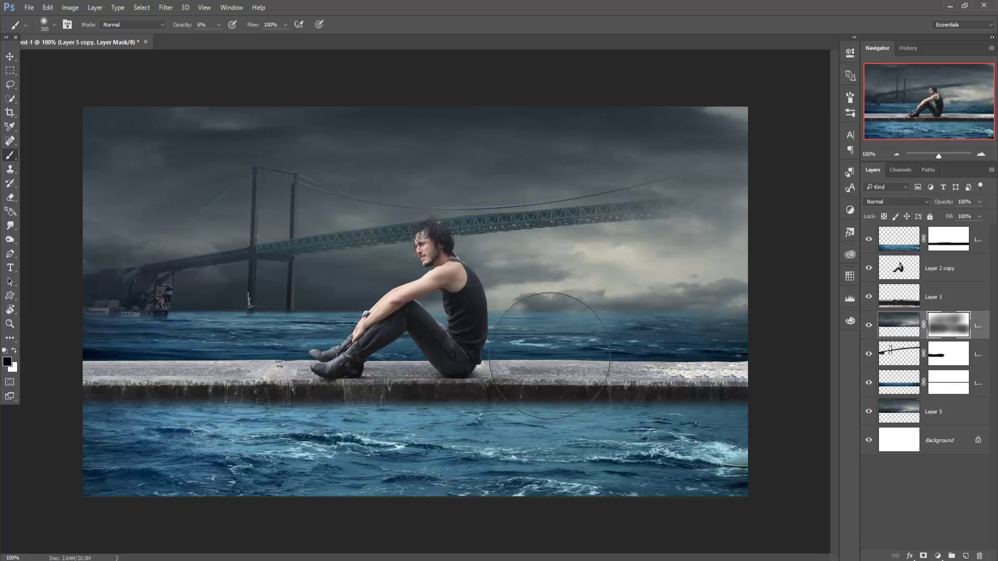
- Lower the top edge of the Layer 3 copy water strip with Free Transform
left_click(6, 56)
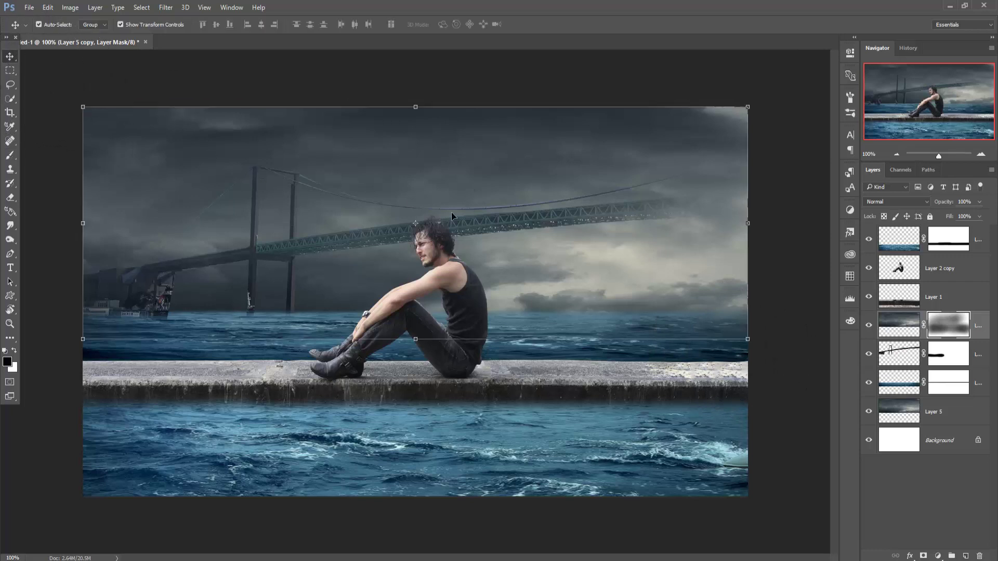
left_click(966, 247)
left_click(899, 253)
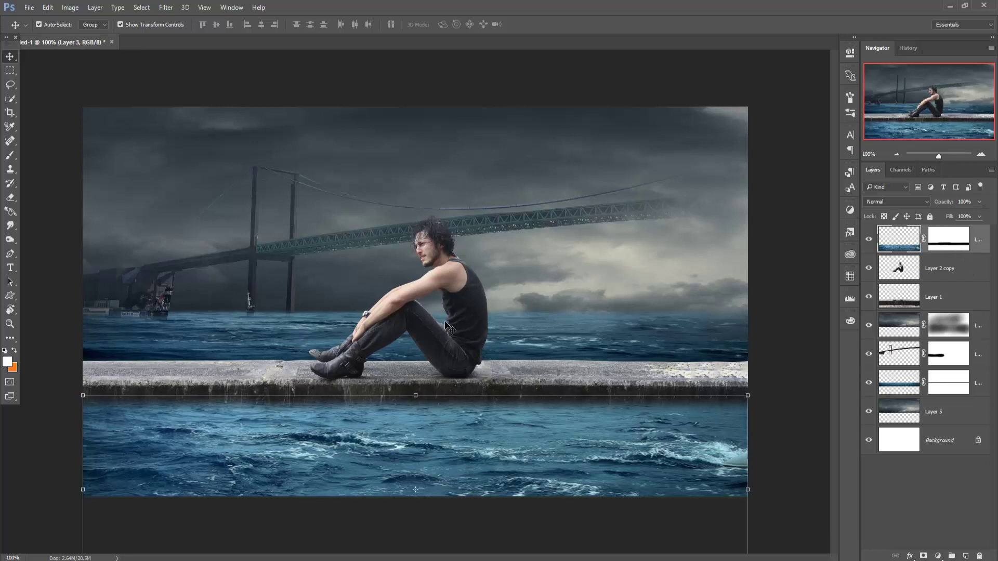
left_click(906, 385)
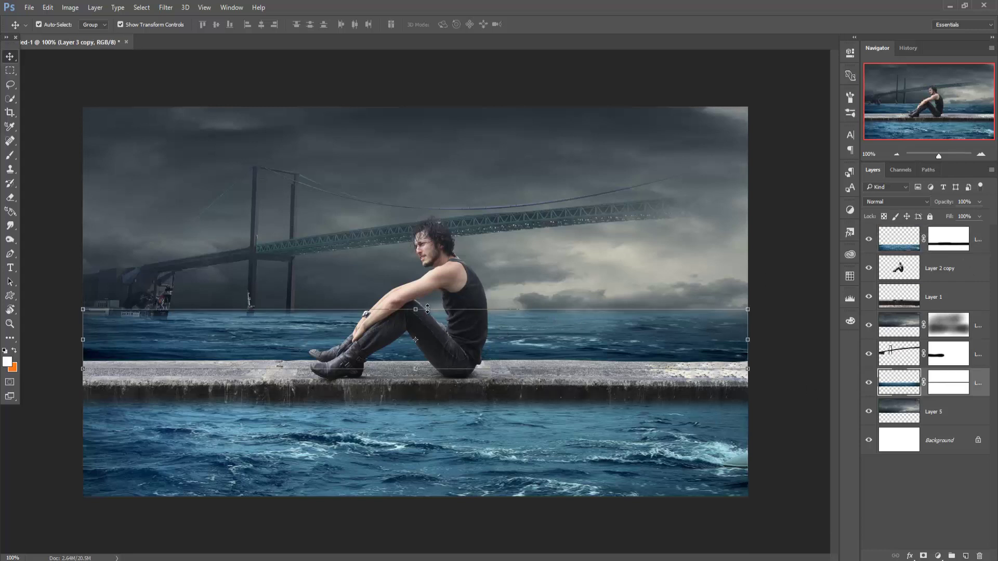
left_click_drag(427, 308, 428, 318)
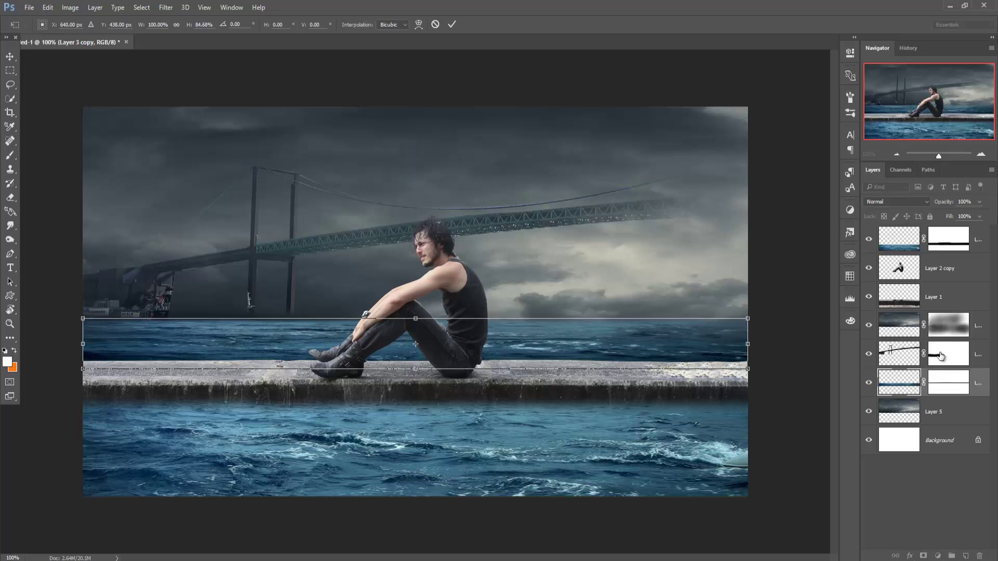
left_click(455, 24)
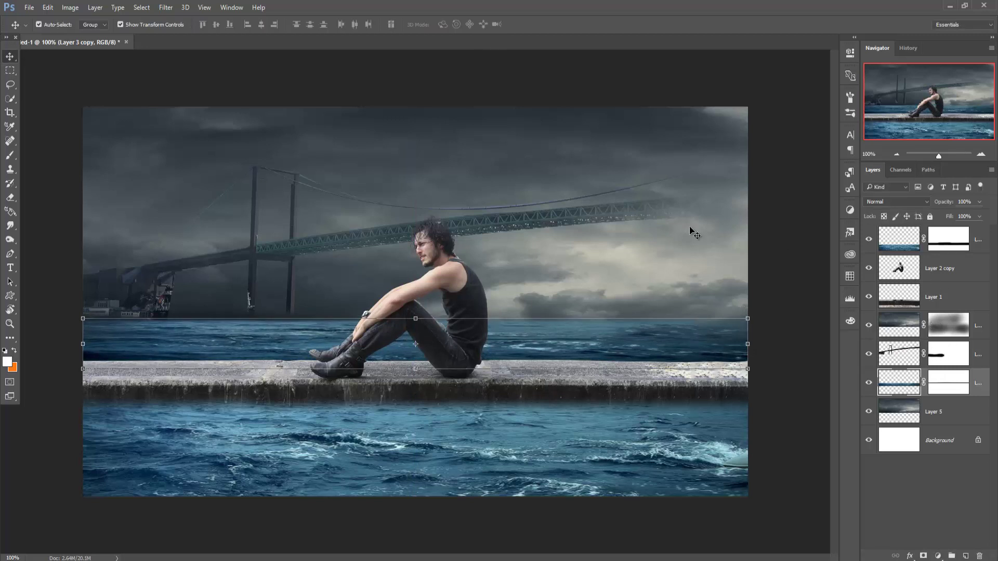
- Nudge the bridge on Layer 4 down slightly with three arrow-key taps
left_click(948, 355)
key("Down")
key("Down")
key("Down")
key("Down")
key("Down")
key("Down")
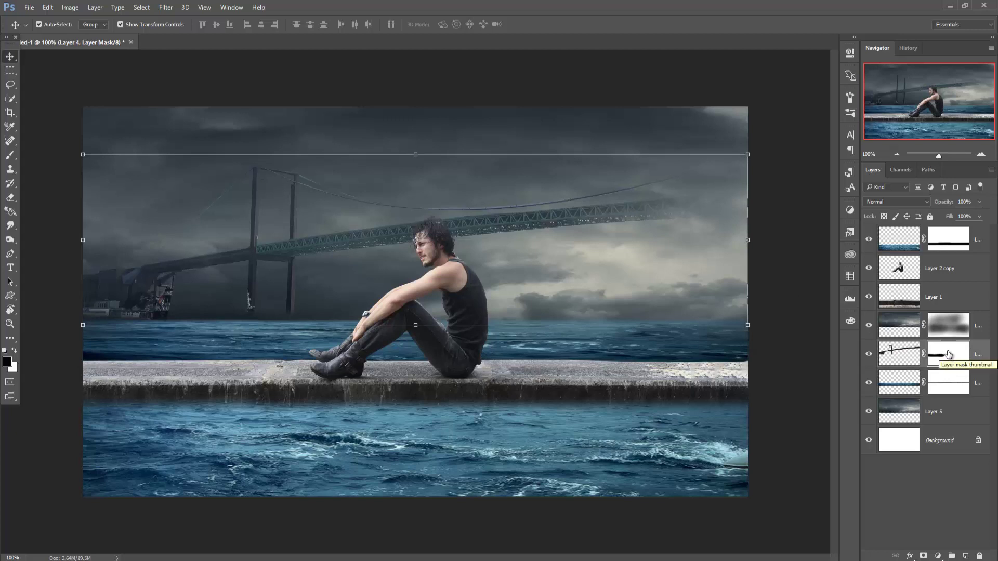
key("Down")
key("Down")
key("Down")
key("Down")
key("Down")
key("Down")
key("Down")
key("Down")
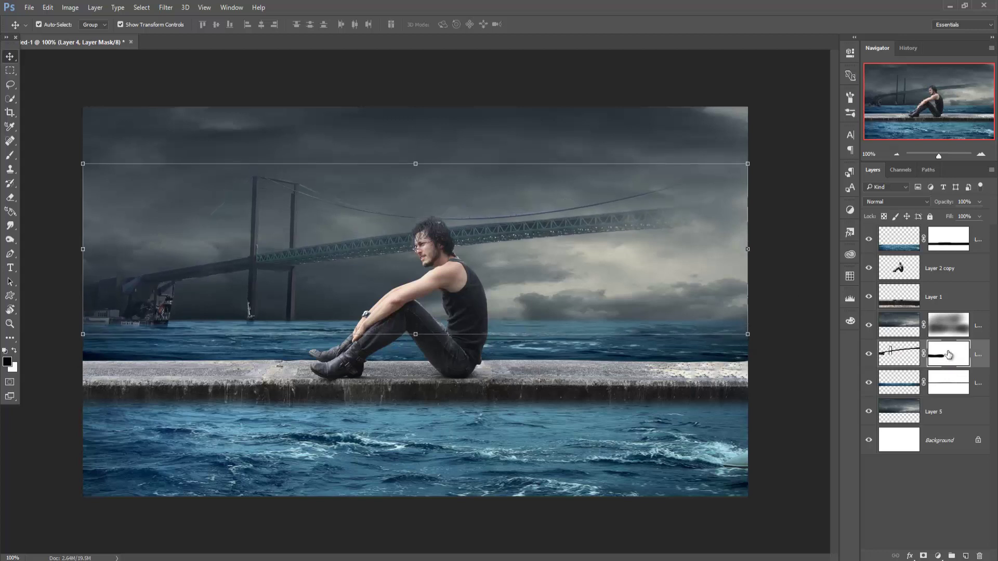
key("Down")
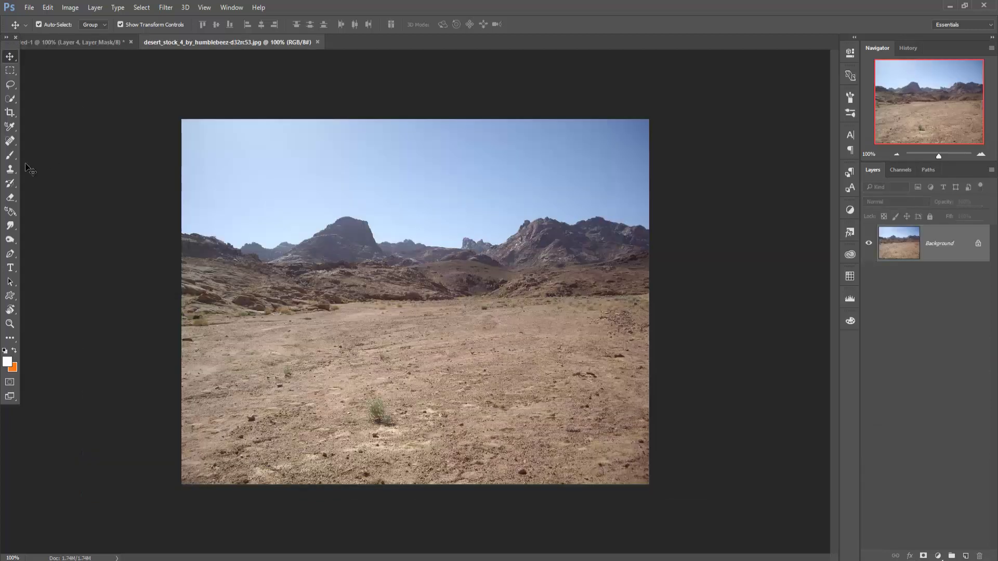
- Quick-select the desert hills and ground and drag them into the sea composite as a new layer
left_click(10, 99)
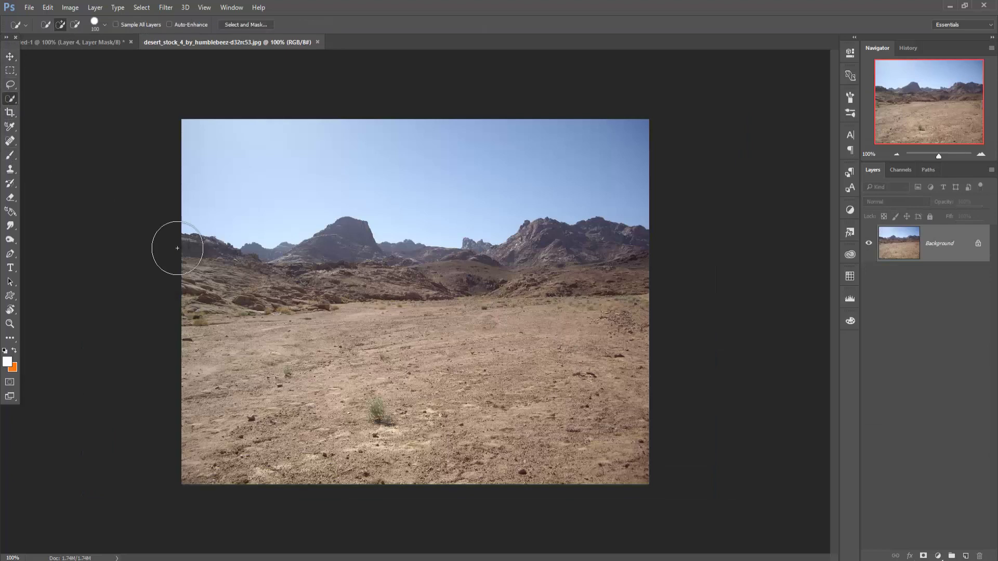
mouse_move(182, 247)
left_mouse_down()
mouse_move(196, 267)
mouse_move(315, 294)
mouse_move(364, 281)
mouse_move(619, 306)
mouse_move(590, 334)
mouse_move(234, 338)
mouse_move(697, 396)
left_mouse_up()
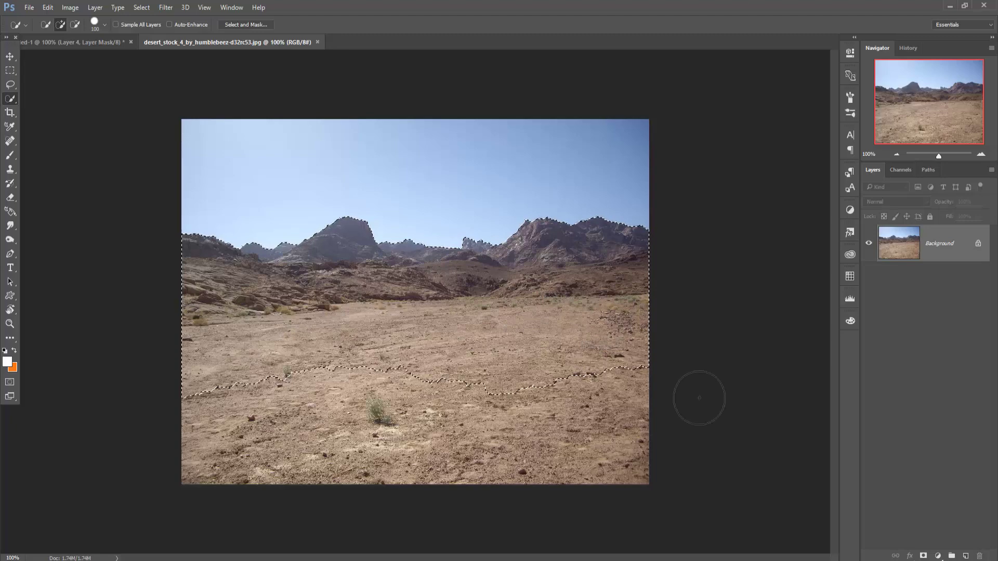
left_click(10, 57)
left_click_drag(188, 45, 658, 156)
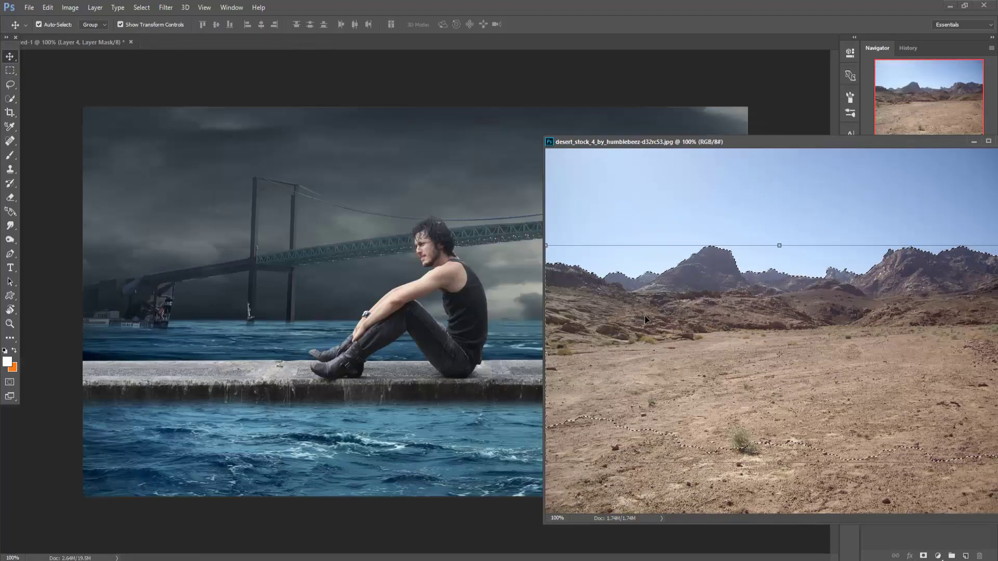
left_click_drag(645, 318, 472, 268)
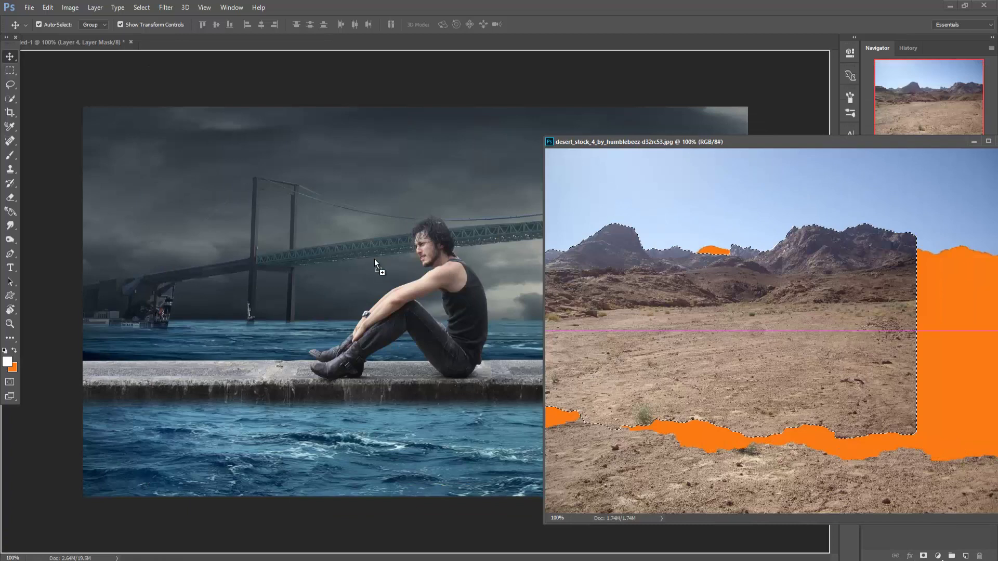
left_click_drag(375, 259, 373, 258)
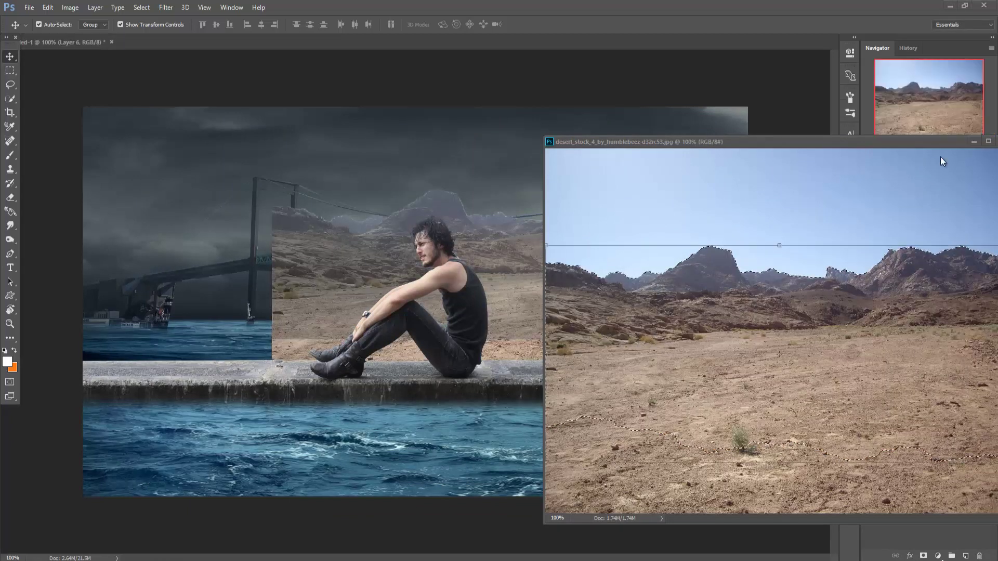
left_click(974, 142)
mouse_move(567, 282)
left_mouse_down()
mouse_move(468, 287)
mouse_move(473, 293)
left_mouse_up()
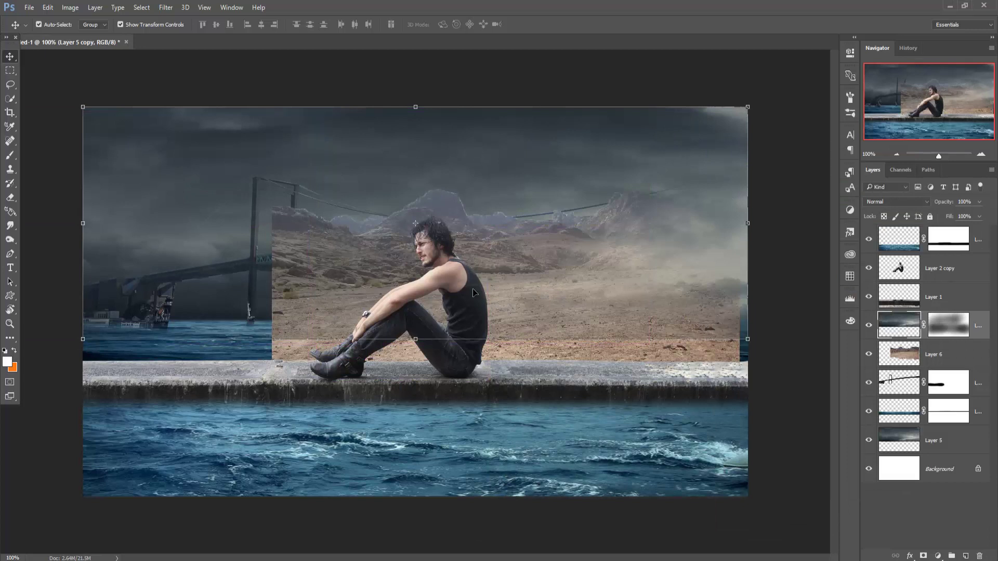
- Move Layer 6 below the water layers and nudge the mountains down and slightly right
left_click(972, 354)
left_click_drag(966, 355, 972, 419)
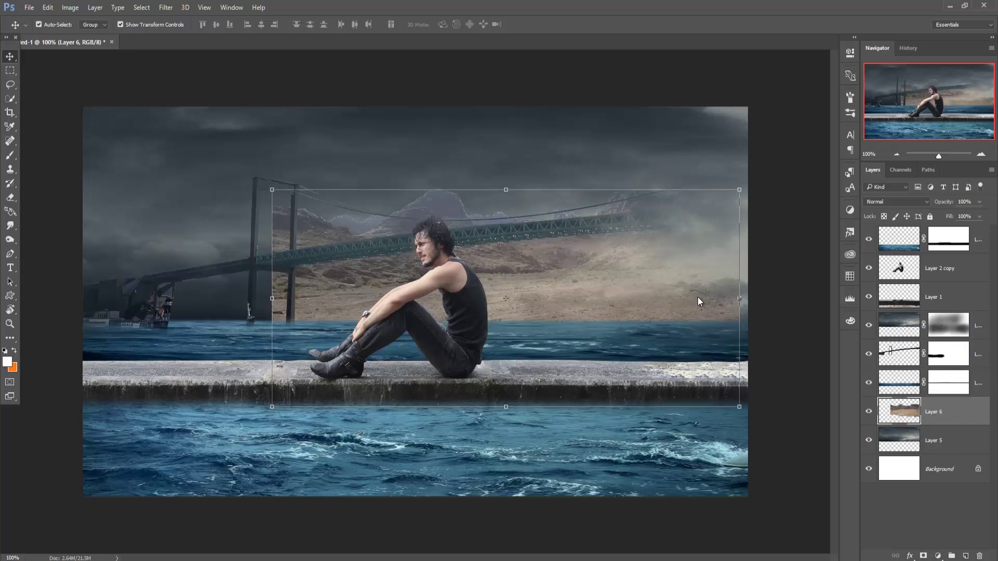
key("shift+Down")
key("shift+Down")
key("shift+Down")
key("shift+Down")
key("shift+Down")
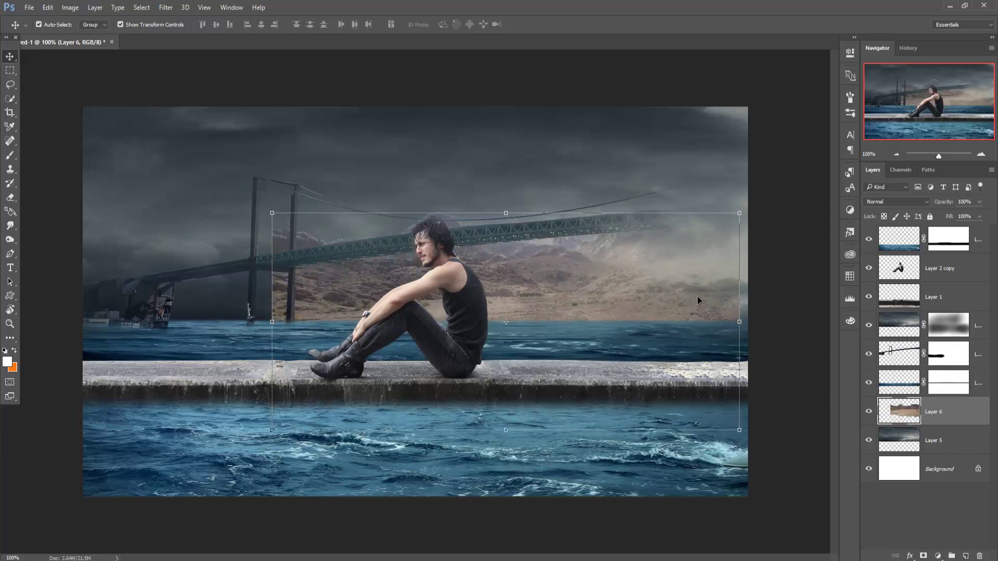
key("shift+Down")
key("shift+Down")
key("shift+Down")
key("shift+Down")
key("shift+Down")
key("shift+Down")
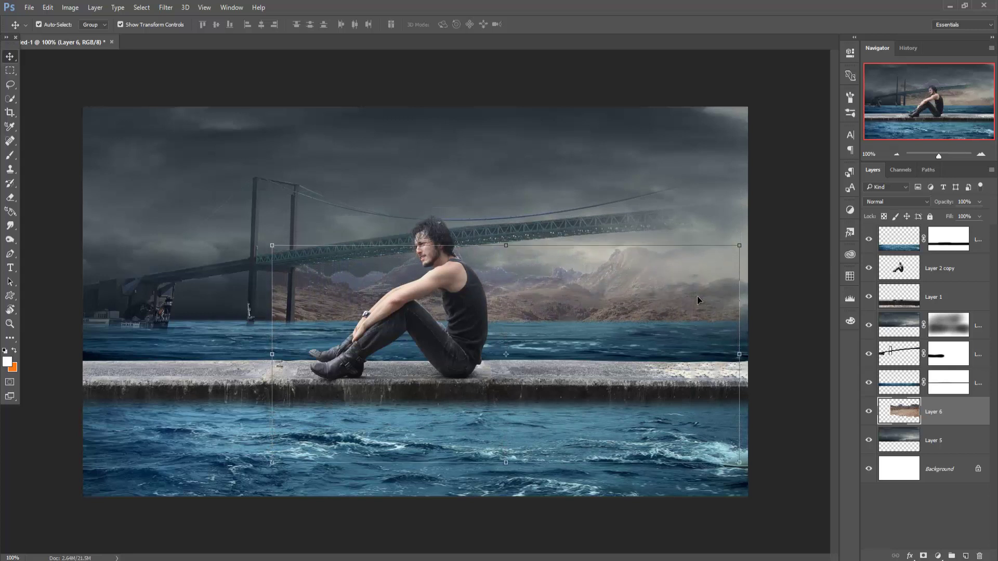
key("shift+Down")
key("shift+Down")
key("shift+Down")
key("shift+Down")
key("shift+Down")
key("shift+Down")
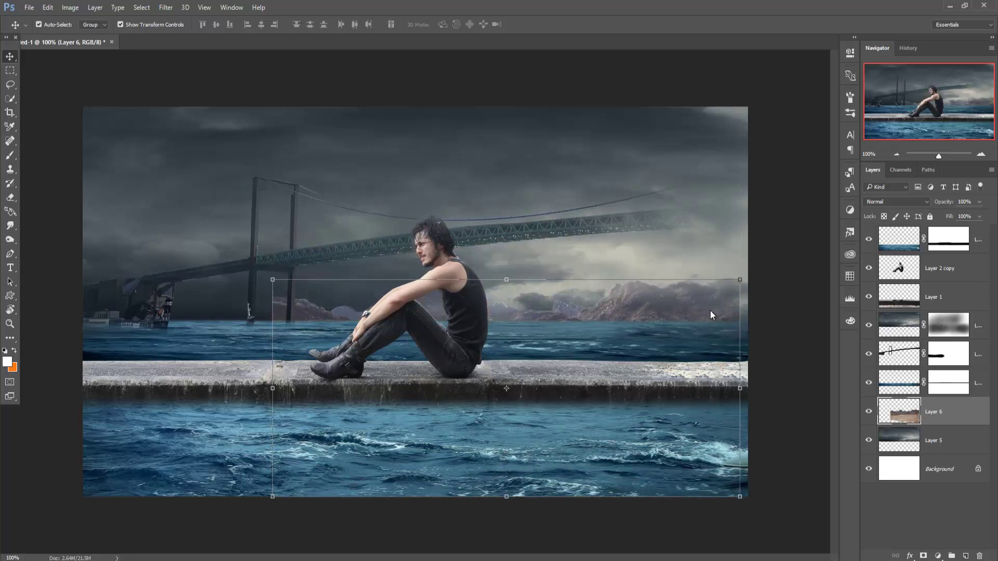
key("shift+Right")
key("shift+Right")
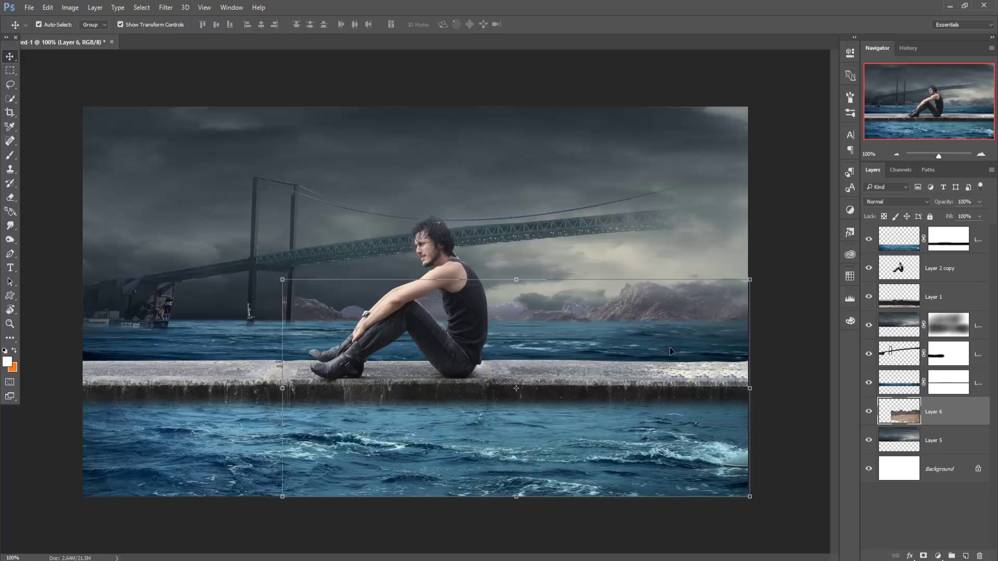
- Squash the desert mountains flatter, to about 72% height, with Free Transform
left_click_drag(518, 500, 528, 461)
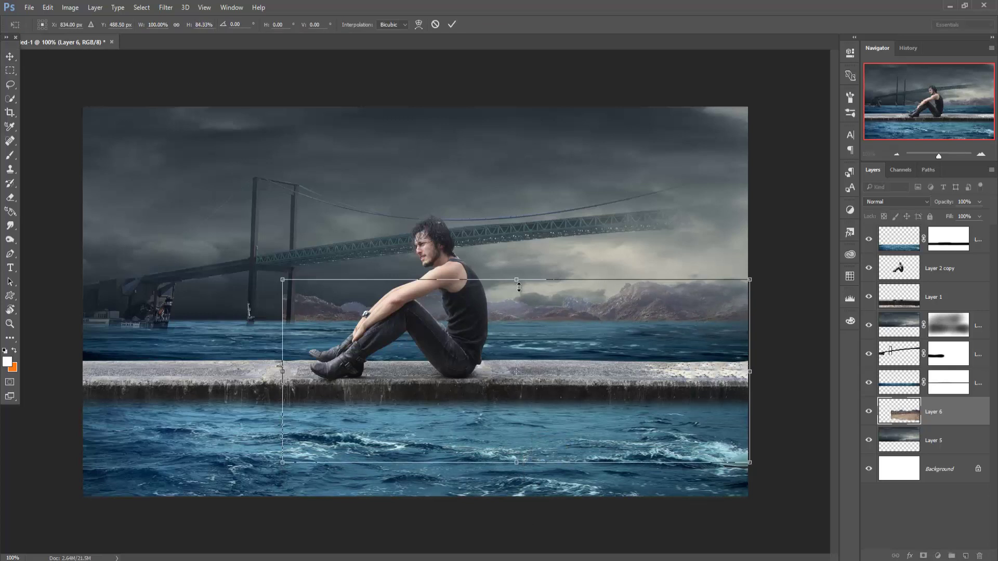
left_click_drag(518, 287, 519, 298)
left_click_drag(520, 463, 520, 448)
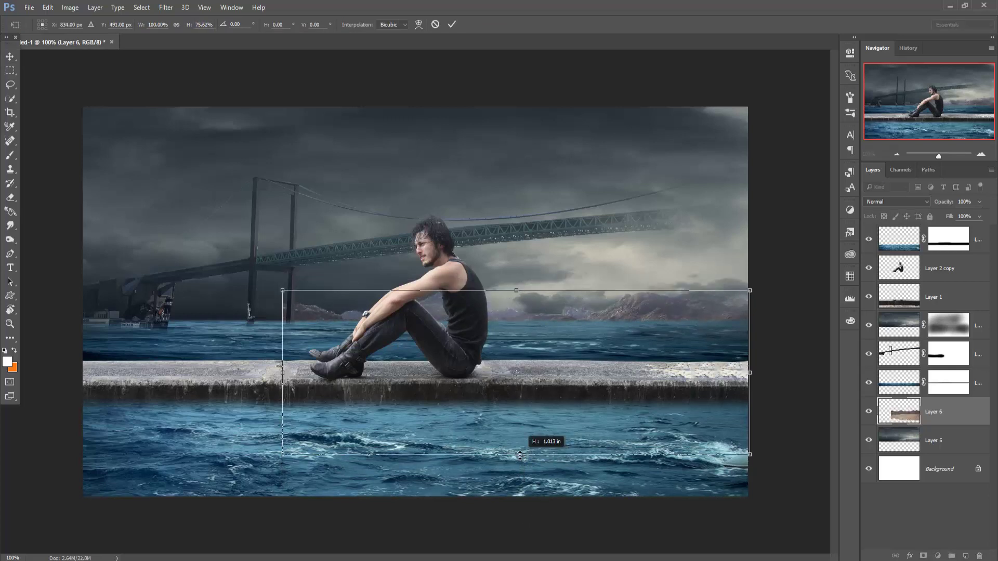
left_click(452, 25)
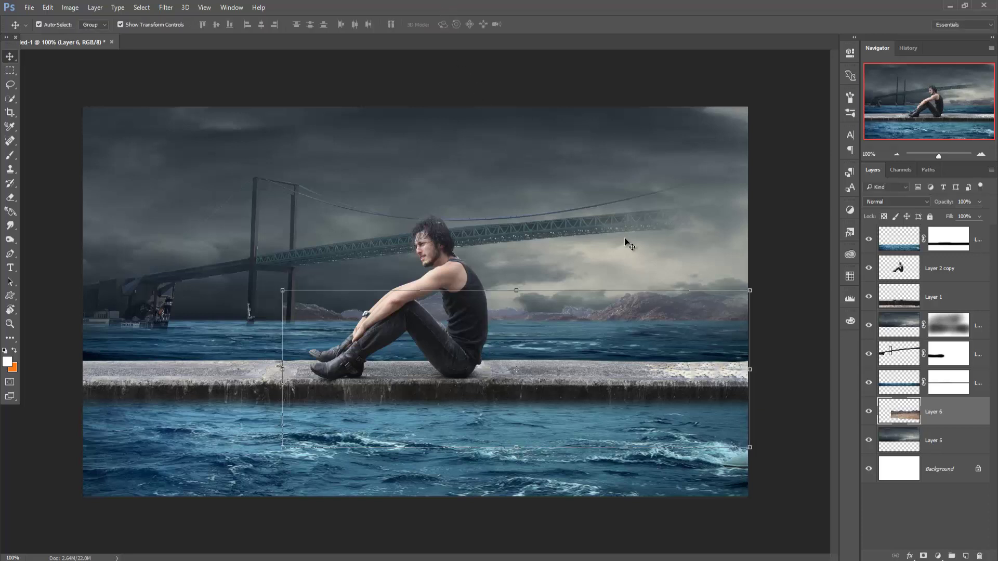
- Duplicate the desert mountain layer, Layer 6
right_click(953, 418)
right_click(966, 417)
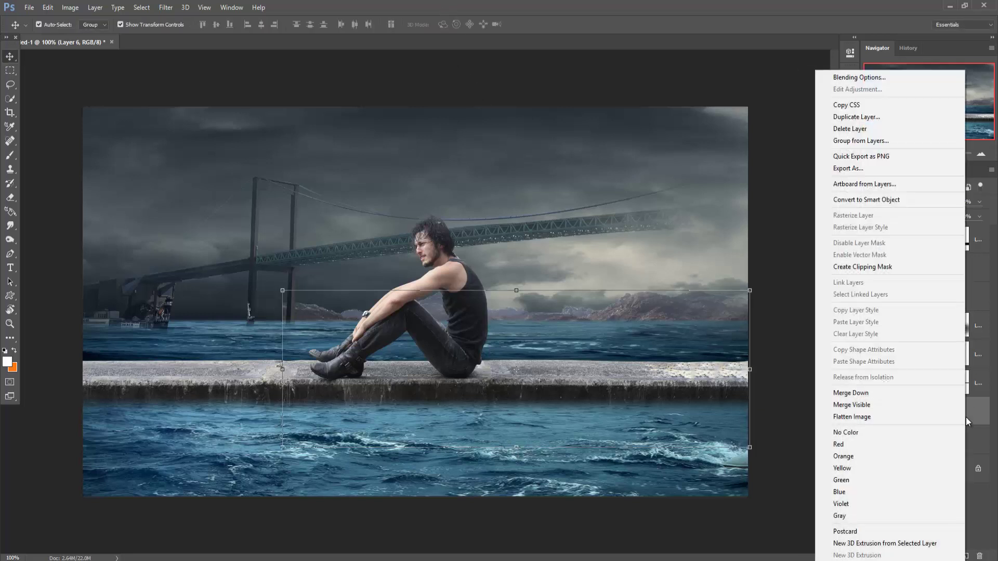
left_click(856, 116)
left_click(586, 177)
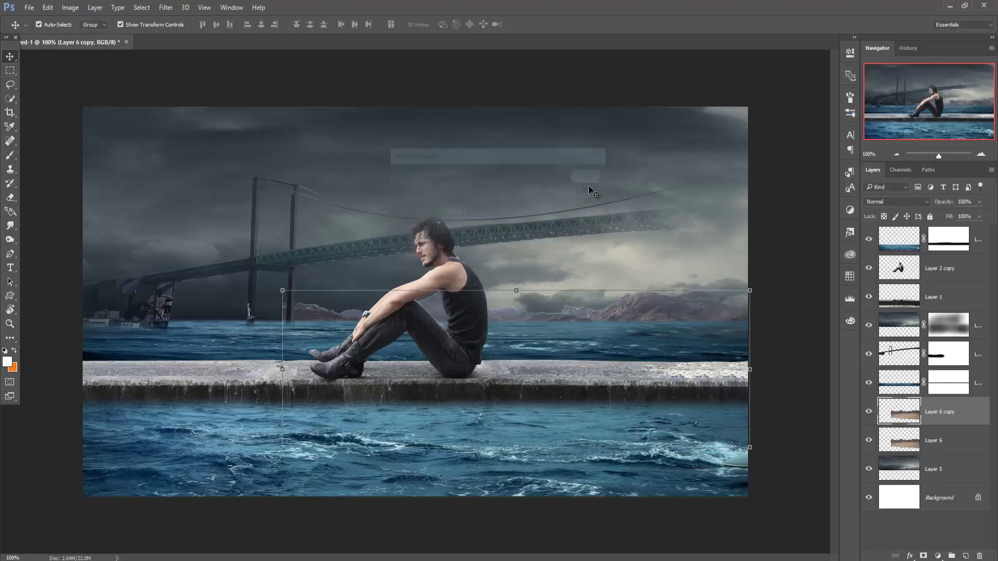
- Slide Layer 6 copy left until the mountains span the full horizon
key("Left")
key("Left")
key("Left")
key("Left")
key("Left")
key("Left")
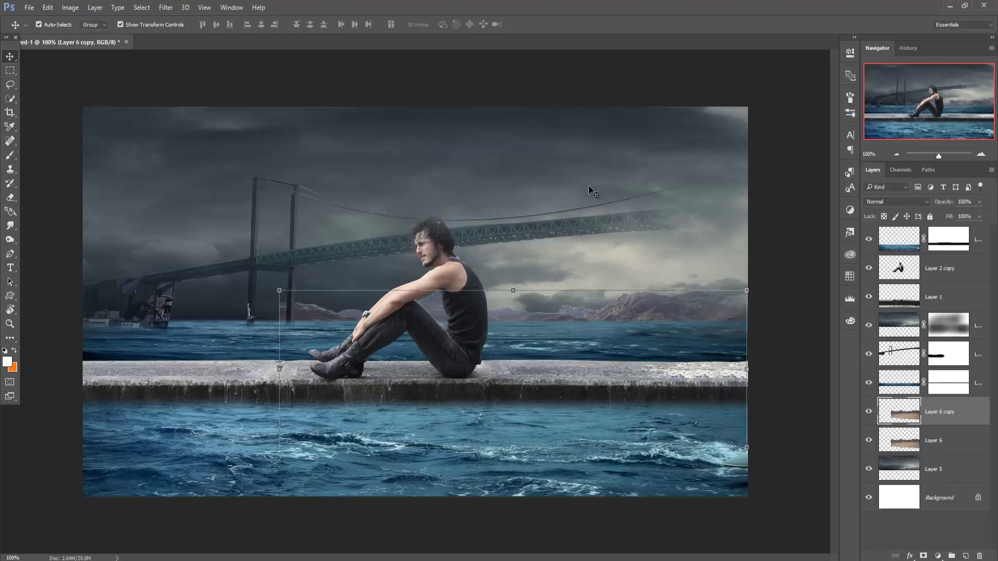
key("Left")
key("Left")
key("Left")
key("Left")
key("Left")
key("Left")
key("Left")
key("Left")
key("Left")
key("Left")
key("Left")
key("Left")
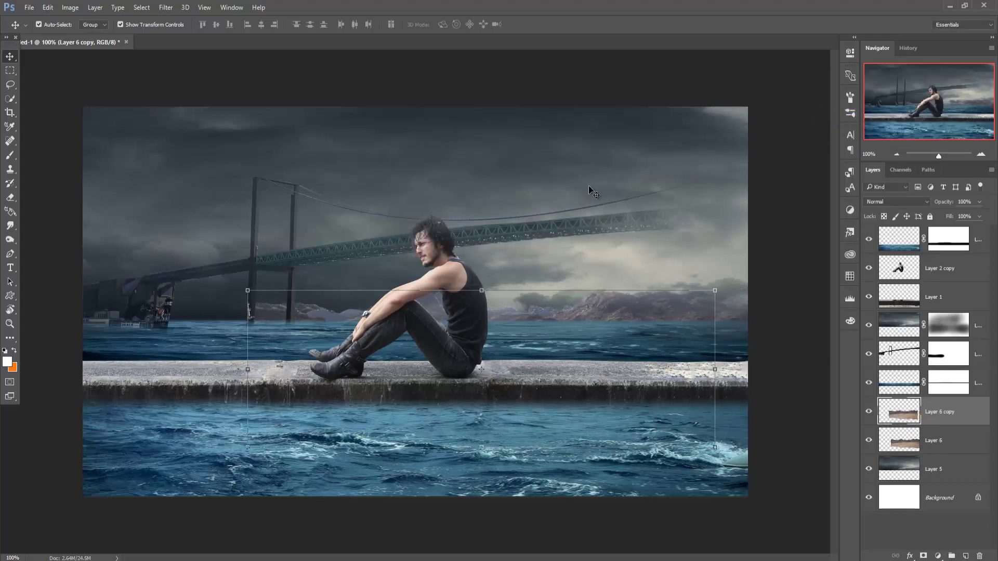
key("Left")
key("Left")
key("Left")
key("Left")
key("Left")
key("Left")
key("Left")
key("Left")
key("Left")
key("Left")
key("Left")
key("Left")
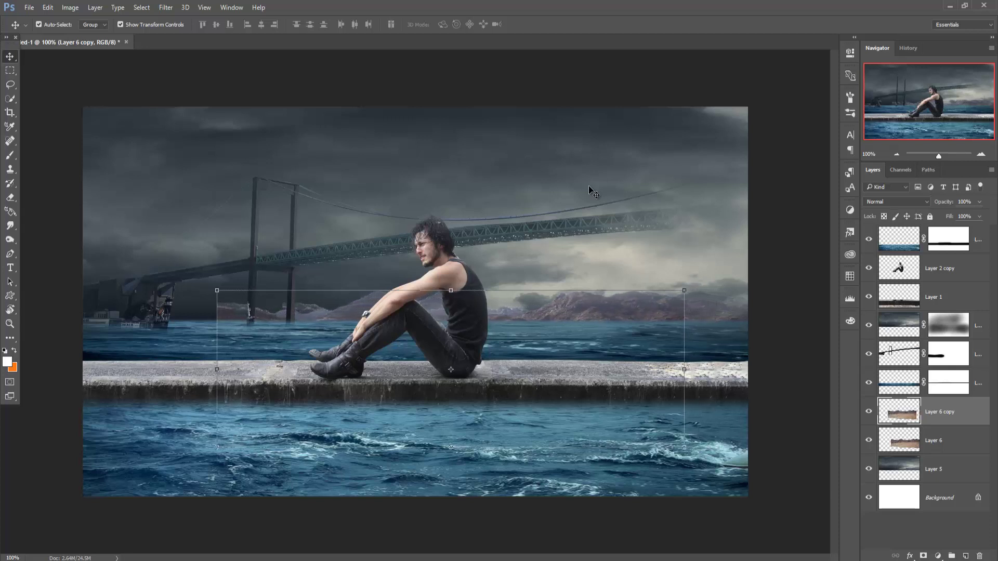
key("Left")
key("Left")
key("Left")
key("Left")
key("Left")
key("Left")
key("Left")
key("Left")
key("Left")
key("Left")
key("Left")
key("Left")
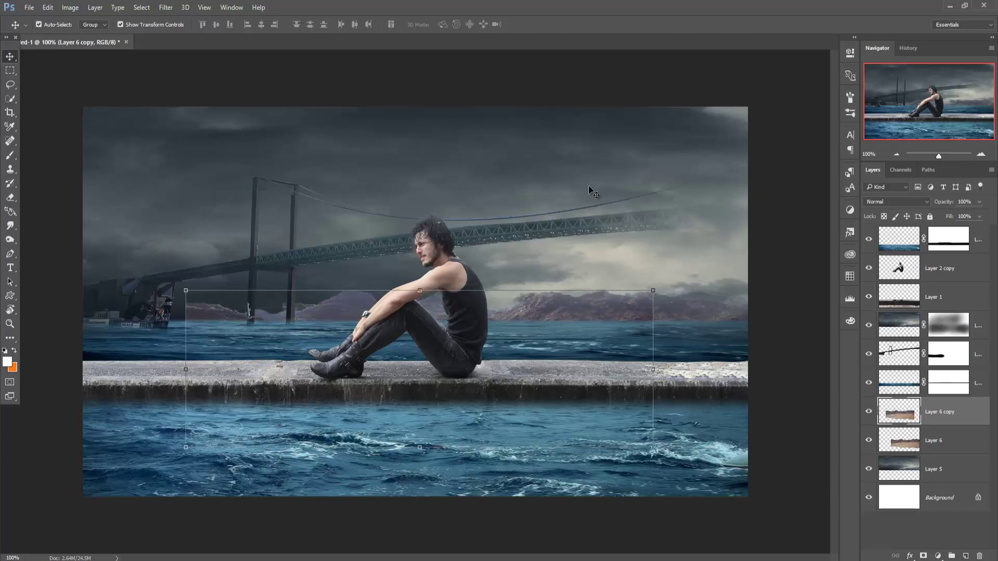
key("Left")
key("Left")
key("Left")
key("Left")
key("Left")
key("Left")
key("Left")
key("Left")
key("Left")
key("Left")
key("Left")
key("Left")
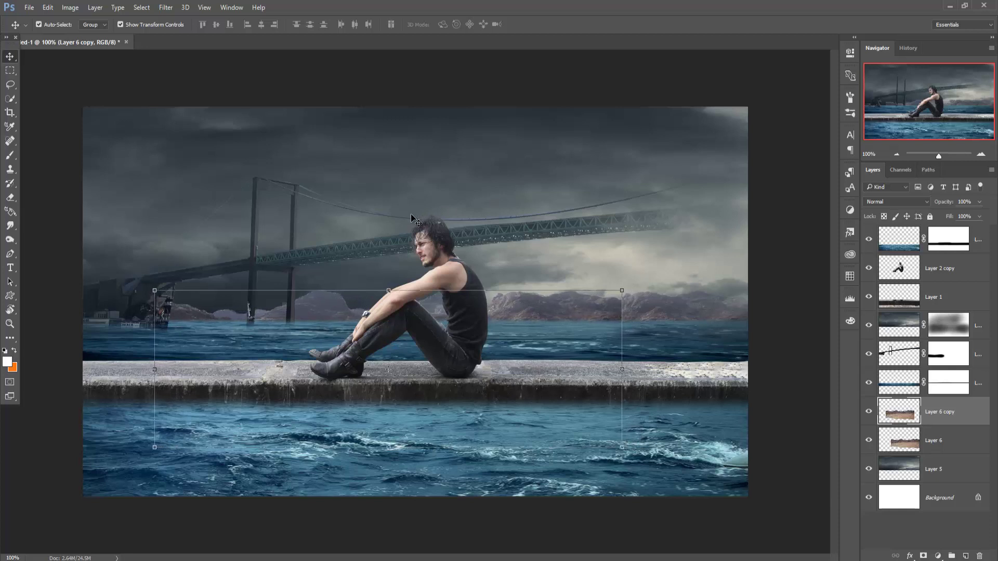
key("Left")
key("Left")
key("Left")
key("Left")
key("Left")
key("Left")
key("Left")
key("Left")
key("Left")
key("Left")
key("Left")
key("Left")
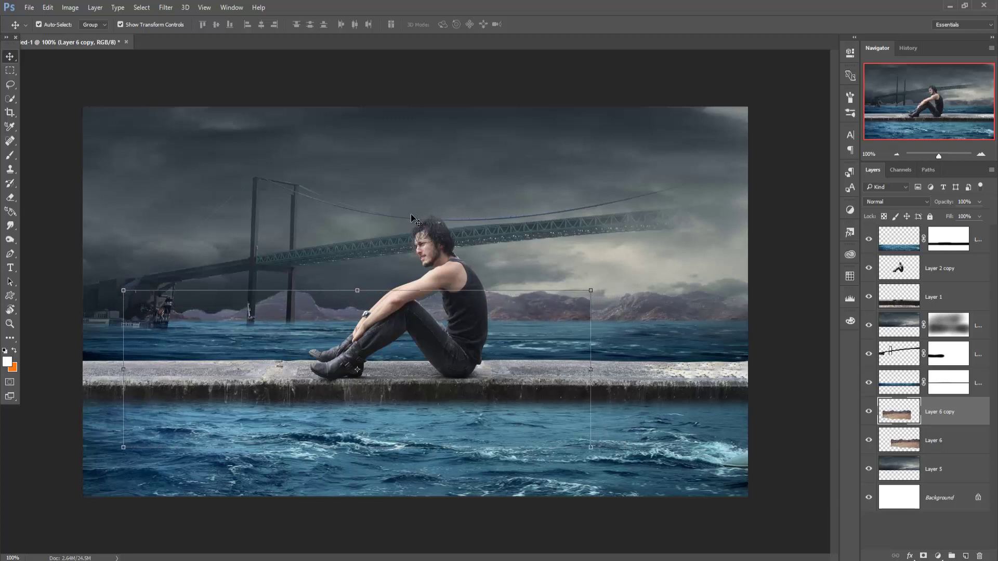
key("Left")
key("Left")
key("Left")
key("Left")
key("Left")
key("Left")
key("Left")
key("Left")
key("Left")
key("Left")
key("Left")
key("Left")
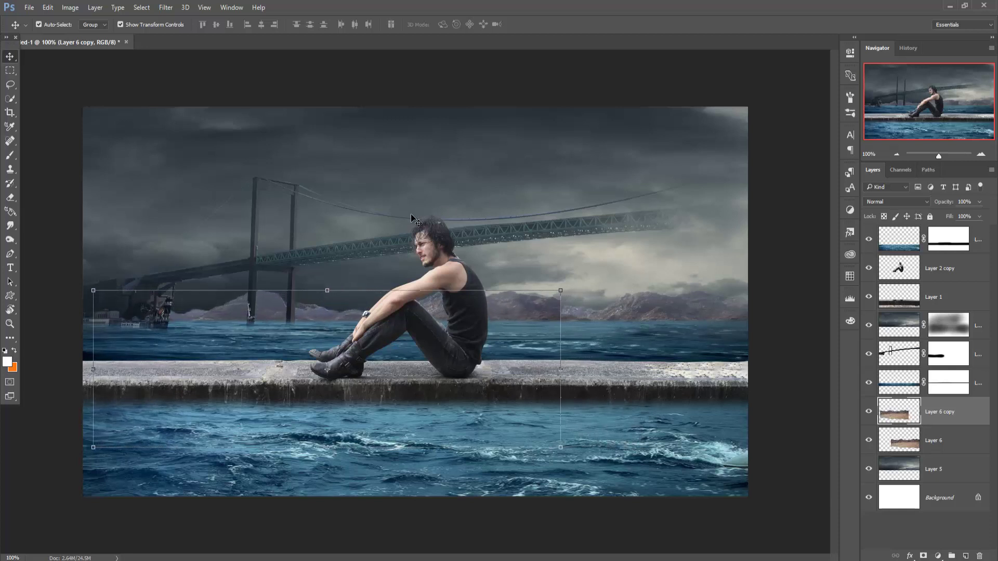
key("Left")
key("Left")
key("Left")
key("Left")
key("Left")
key("Left")
key("Left")
key("Left")
key("Left")
key("Left")
key("Left")
key("Left")
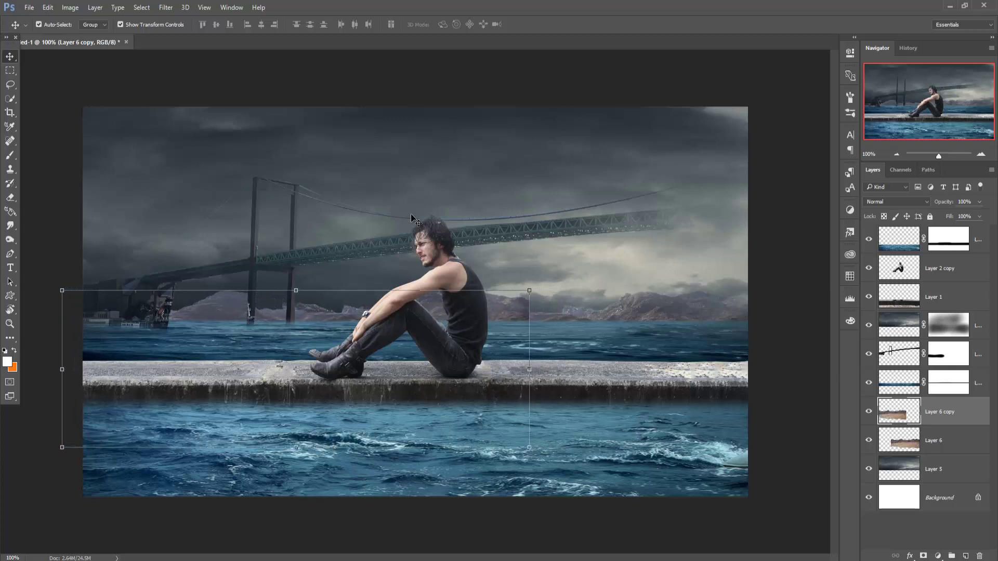
key("Left")
key("Left")
key("Left")
key("Left")
key("Left")
key("Left")
key("Left")
key("Left")
key("Left")
key("Left")
key("Left")
key("Left")
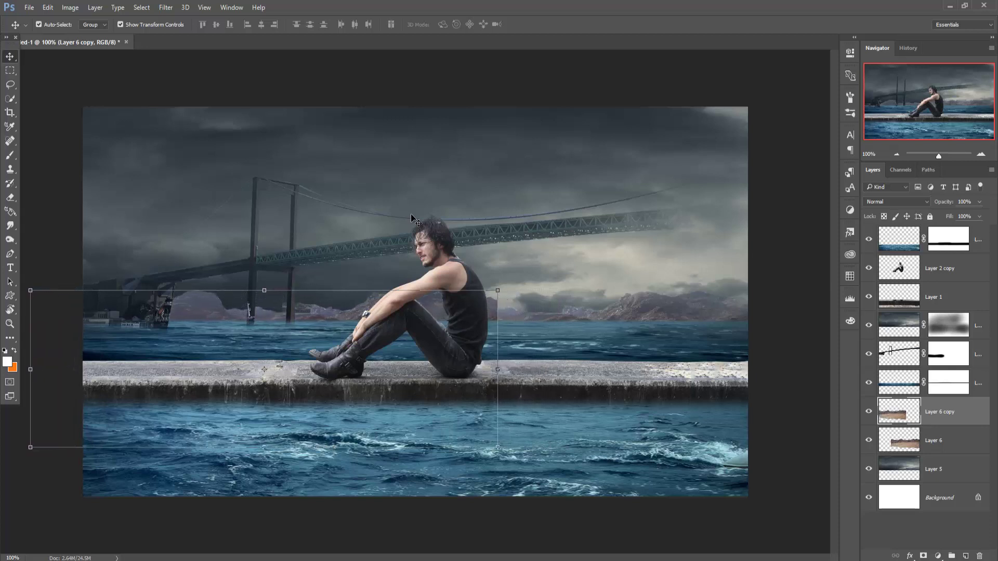
key("Left")
key("Left")
key("Left")
key("Left")
key("Left")
key("Left")
key("Left")
key("Left")
key("Left")
key("Left")
key("Left")
key("Left")
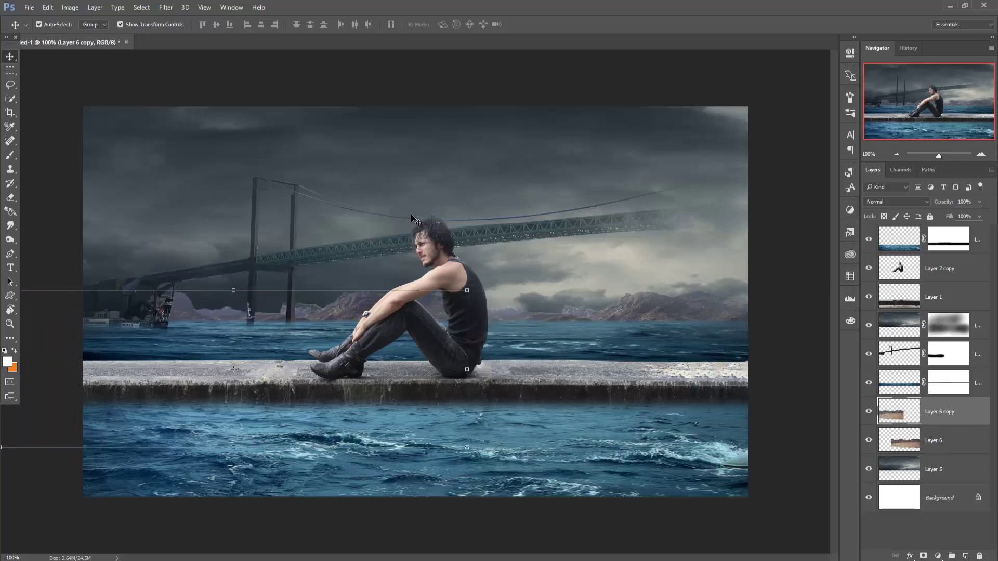
key("Left")
key("Left")
key("Left")
key("Left")
key("Left")
key("Left")
key("Left")
key("Left")
key("Left")
key("Left")
key("Left")
key("Left")
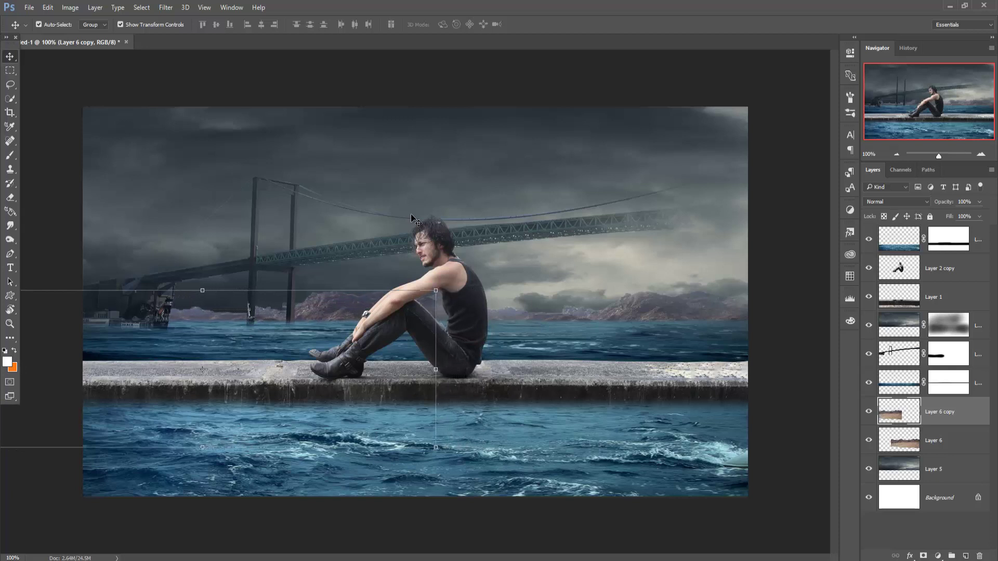
key("Left")
key("Left")
key("Left")
key("Left")
key("Left")
key("Left")
key("Left")
key("Left")
key("Left")
key("Left")
key("Left")
key("Left")
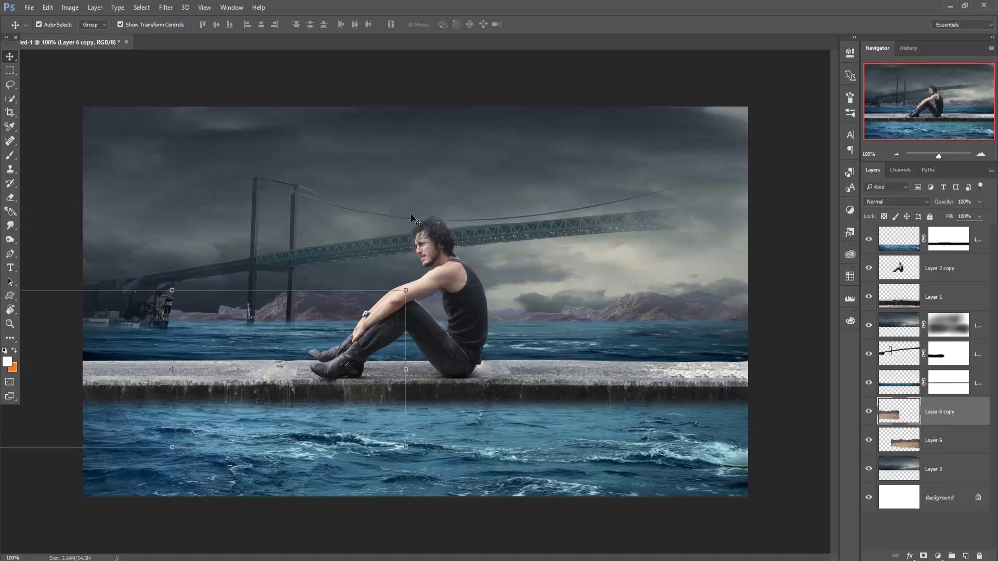
key("Left")
key("Left")
key("Left")
key("Left")
key("Left")
key("Left")
key("Left")
key("Left")
key("Left")
key("Left")
key("Left")
key("Left")
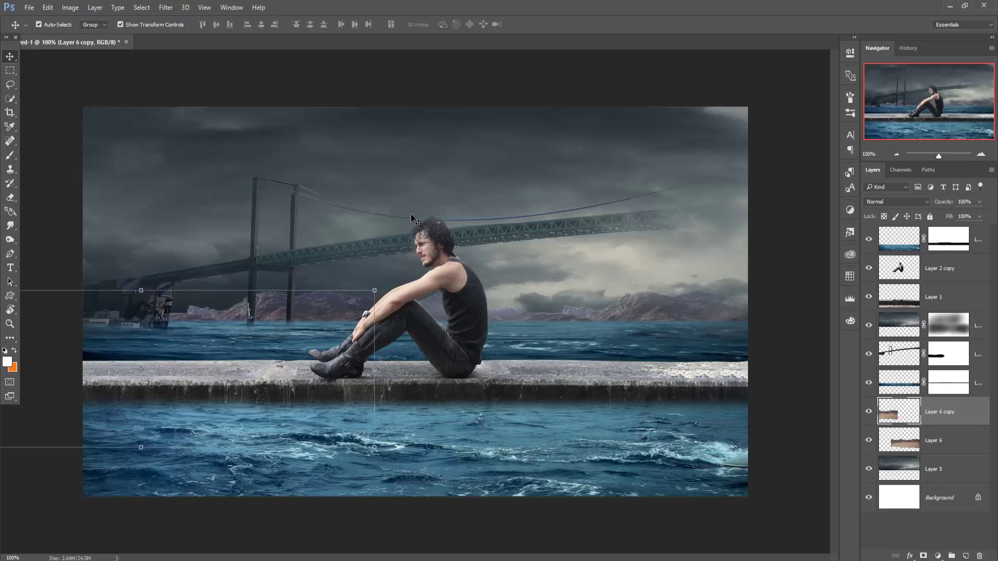
key("Left")
key("Left")
key("Left")
key("Left")
key("Left")
key("Left")
key("Left")
key("Left")
key("Left")
key("Left")
key("Left")
key("Left")
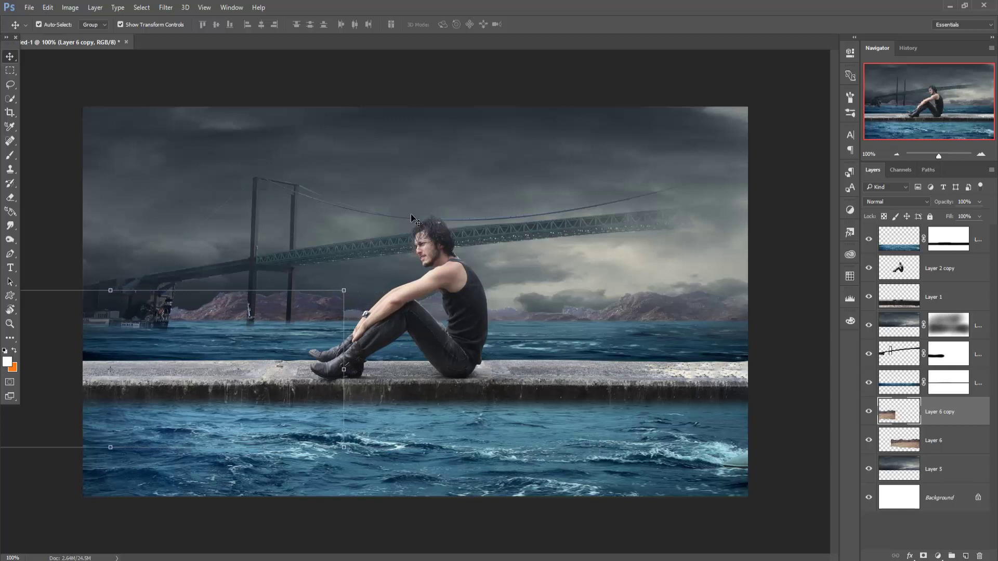
key("Left")
key("Left")
key("Left")
key("Left")
key("Left")
key("Left")
key("Left")
key("Left")
key("Left")
key("Left")
key("Left")
key("Left")
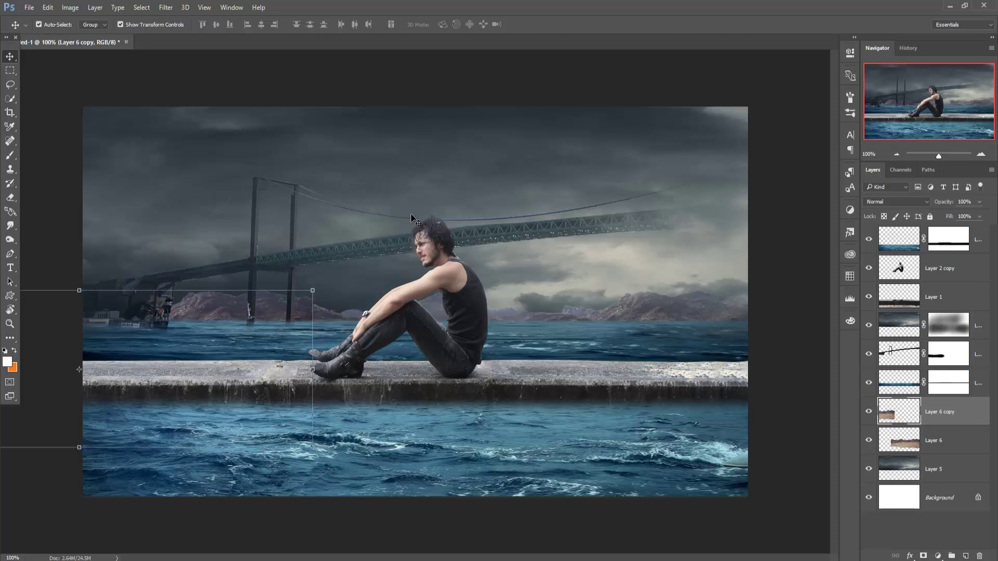
key("Left")
key("Left")
key("Left")
key("Left")
key("Left")
key("Left")
key("Left")
key("Left")
key("Left")
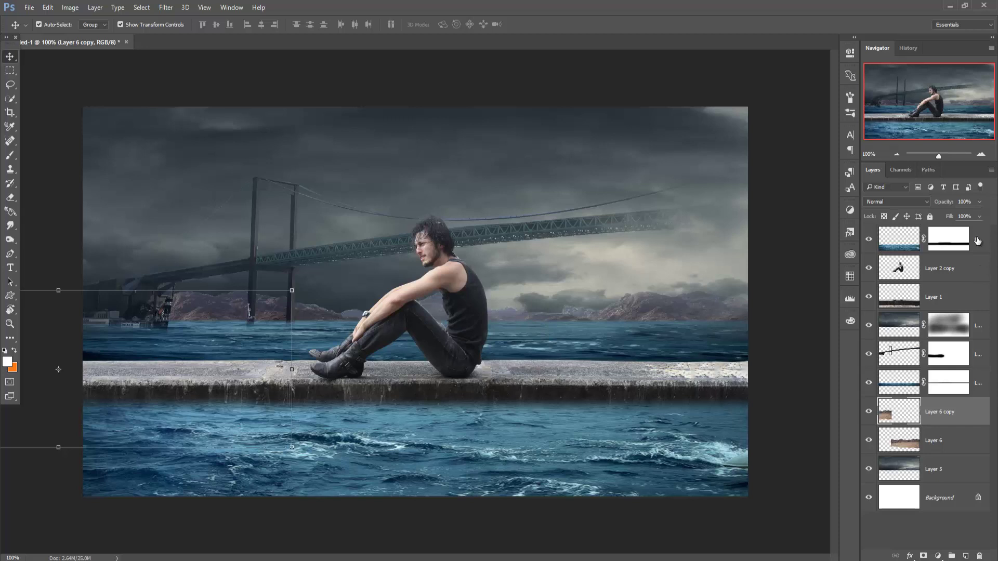
- Add an empty Layer 7 above Layer 5 copy
left_click(978, 241)
left_click(981, 325)
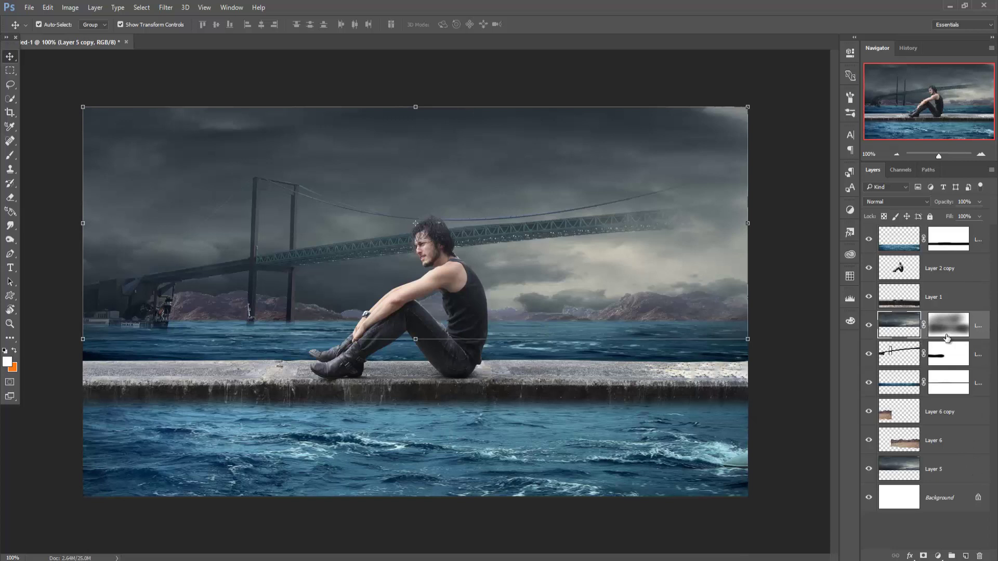
left_click(965, 555)
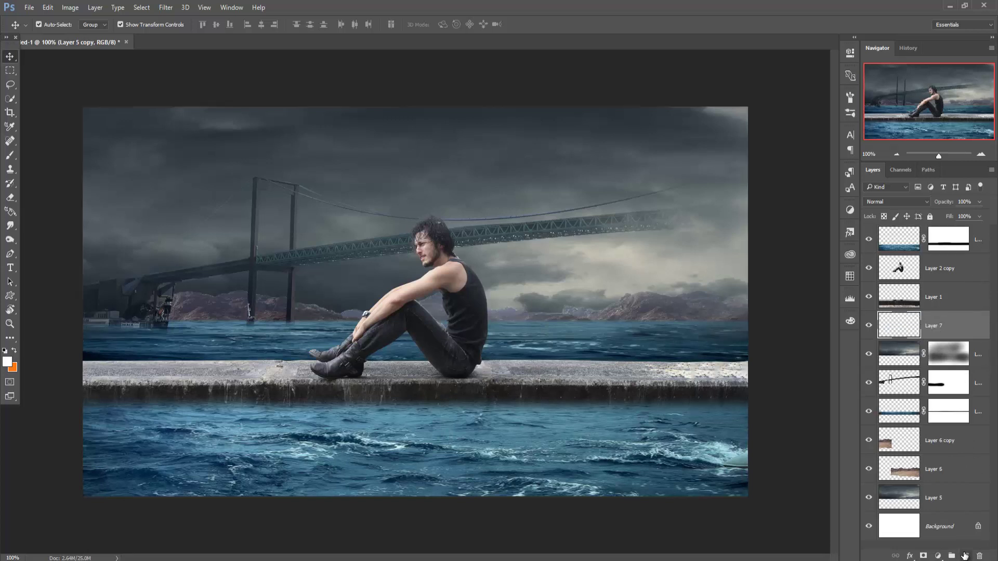
- Paint a white glow in the top-right sky with a 600 px soft brush at 100% opacity
left_click(9, 156)
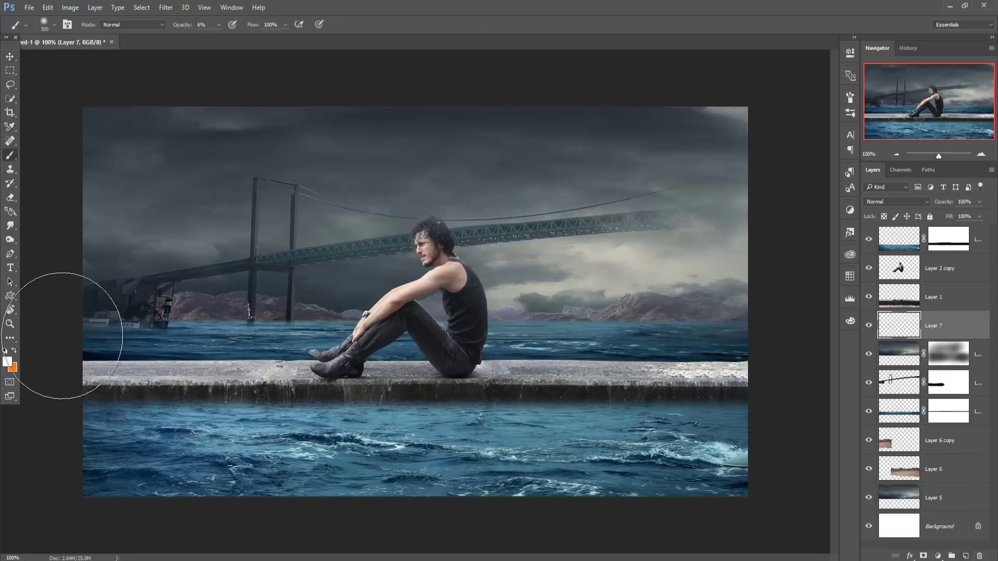
key("bracketright")
key("bracketright")
key("bracketright")
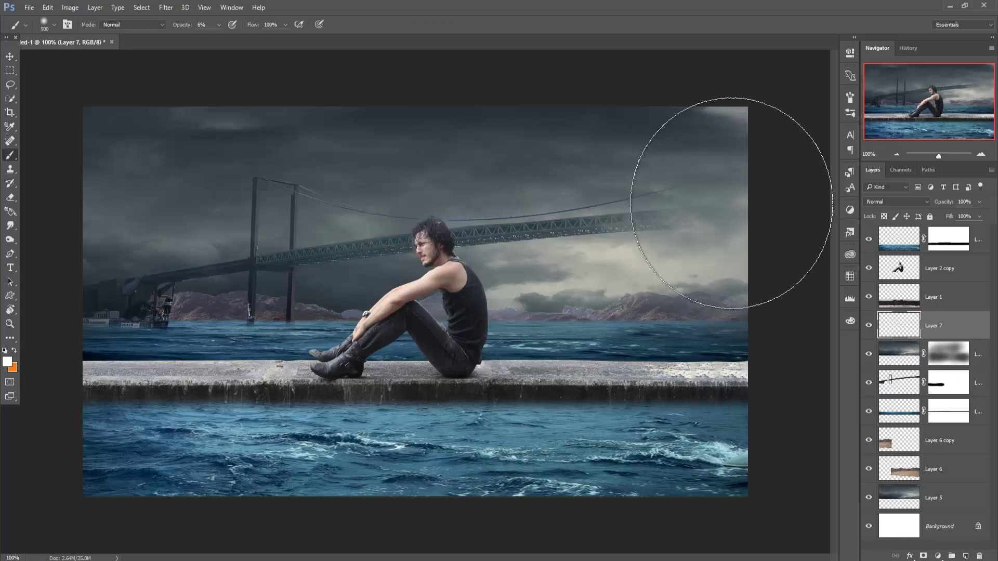
left_click(219, 24)
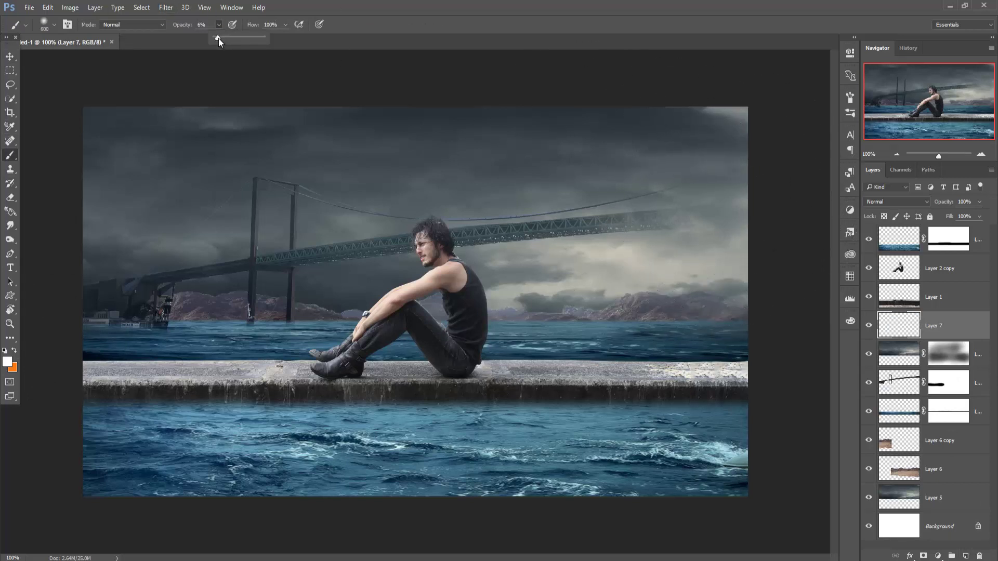
left_click_drag(216, 37, 263, 38)
left_click(733, 164)
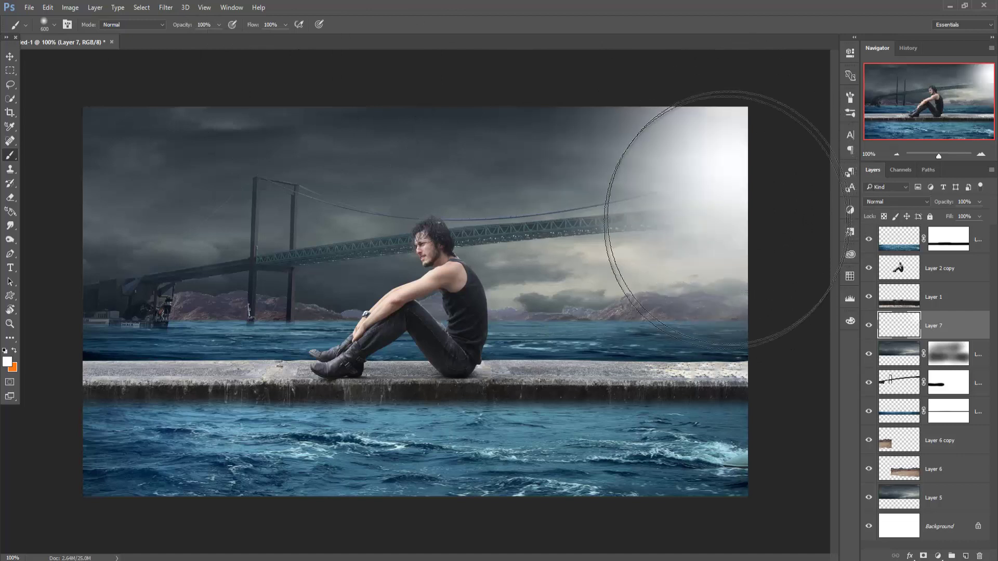
- Stretch the glow wider to the left and slightly down with Free Transform
left_click(7, 70)
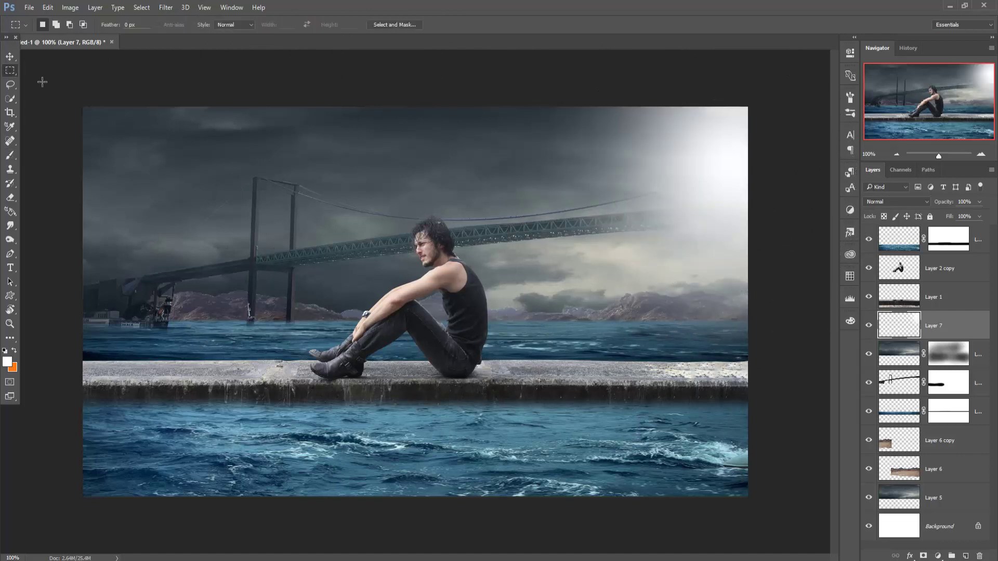
left_click(6, 57)
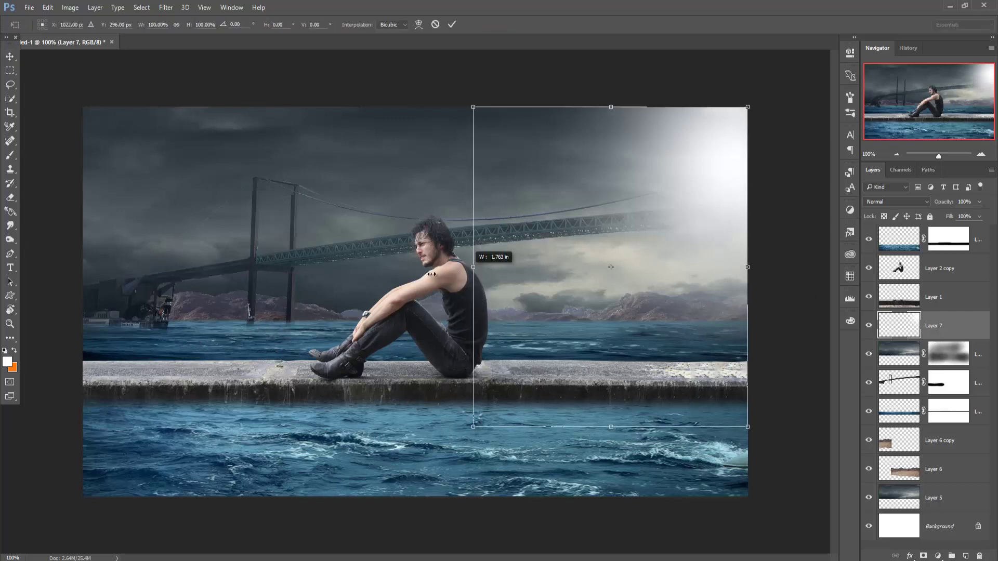
left_click_drag(480, 267, 352, 268)
left_click_drag(550, 435, 550, 456)
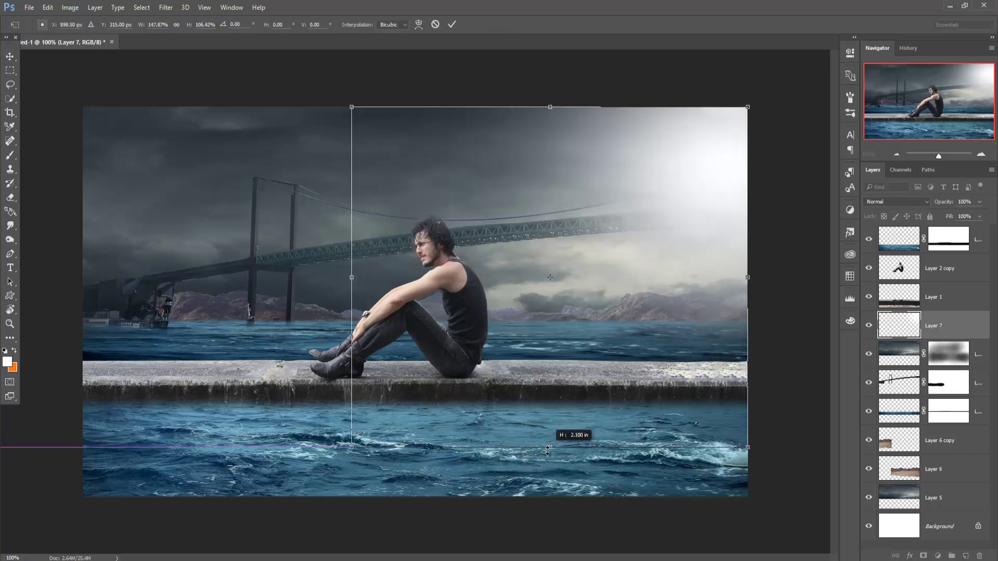
left_click_drag(351, 283, 324, 284)
left_click(451, 25)
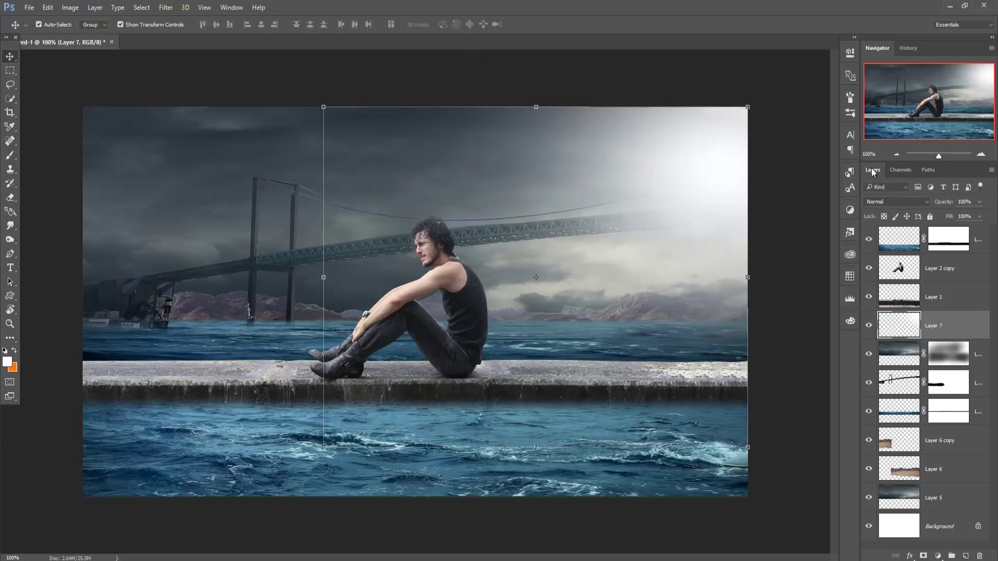
- Lower the glow layer's opacity to 34%
left_click(980, 202)
left_click_drag(962, 217, 945, 217)
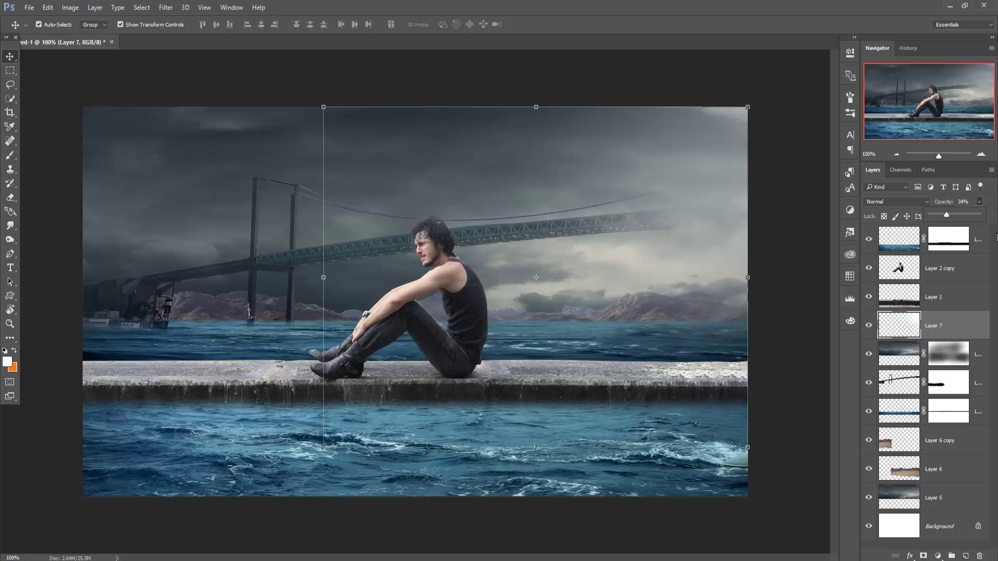
left_click(10, 56)
left_click(952, 278)
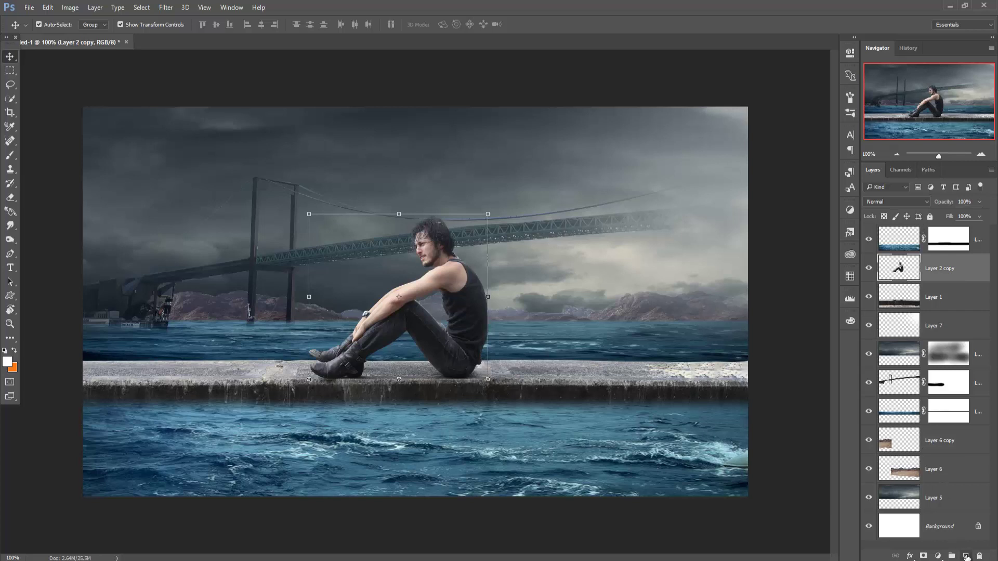
- Add a new Layer 8 above the man filled with 50% Gray
left_click(967, 556)
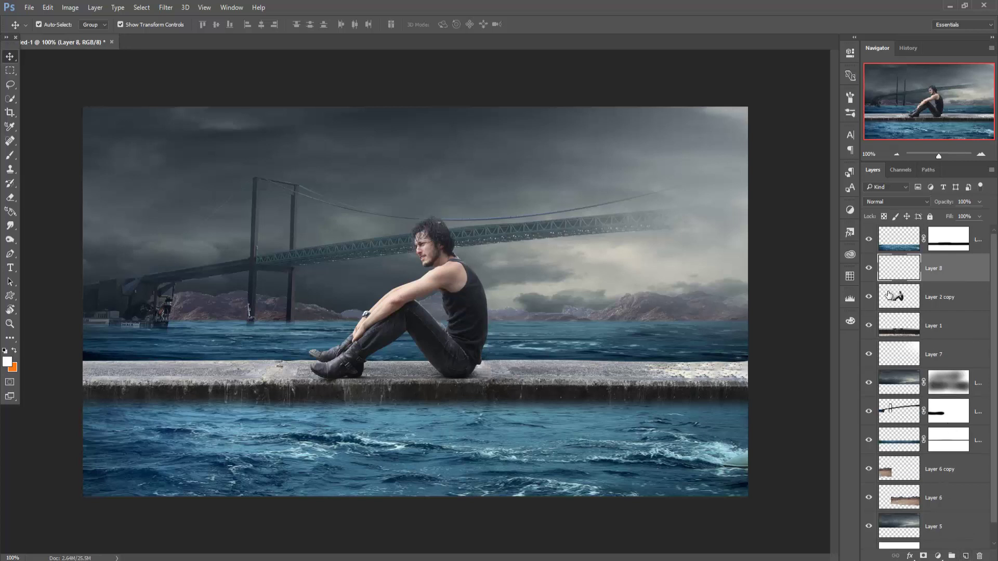
left_click(52, 10)
left_click(68, 162)
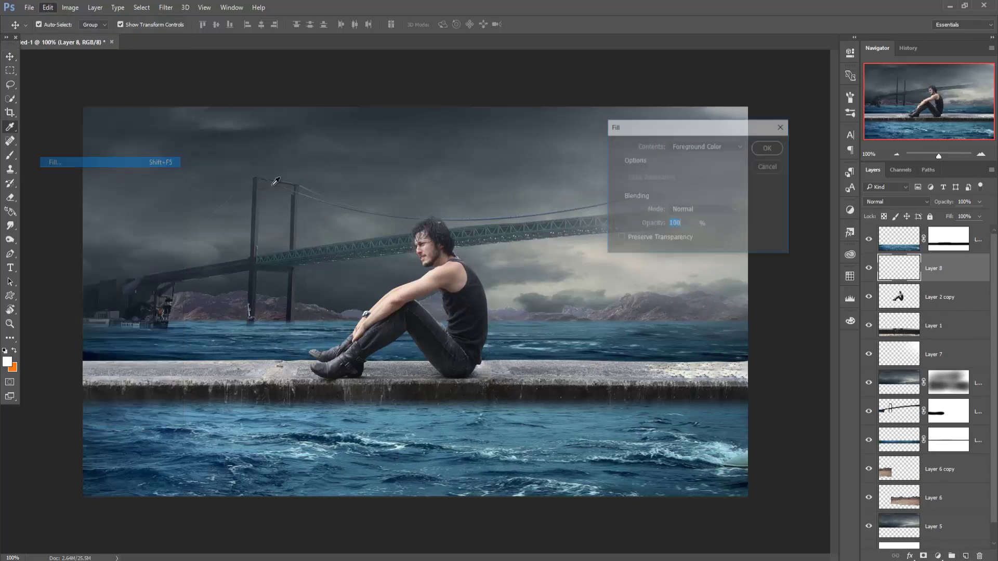
left_click(723, 145)
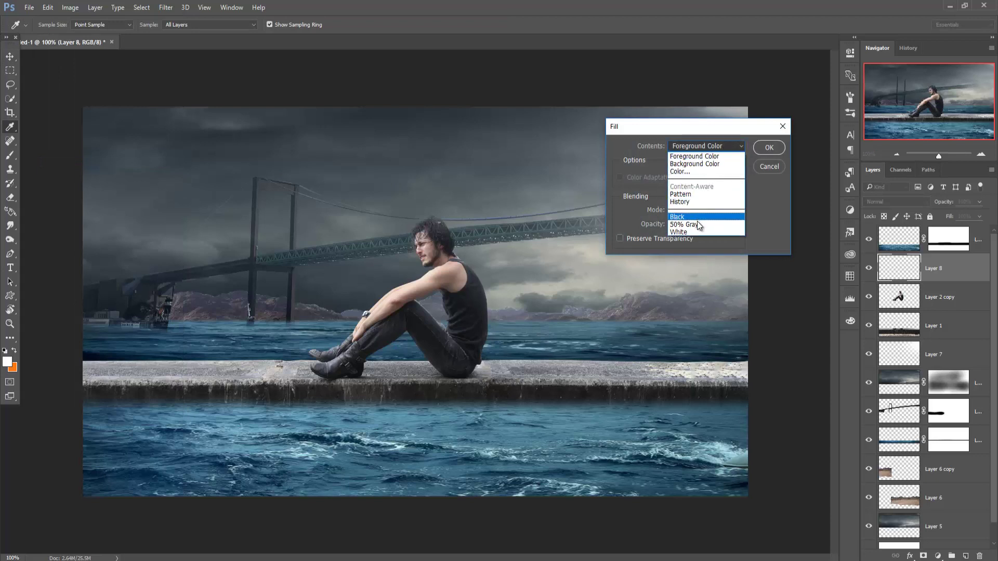
left_click(691, 225)
left_click(769, 148)
key("v")
- Clip Layer 8 to the man and set its blend mode to Overlay
right_click(958, 272)
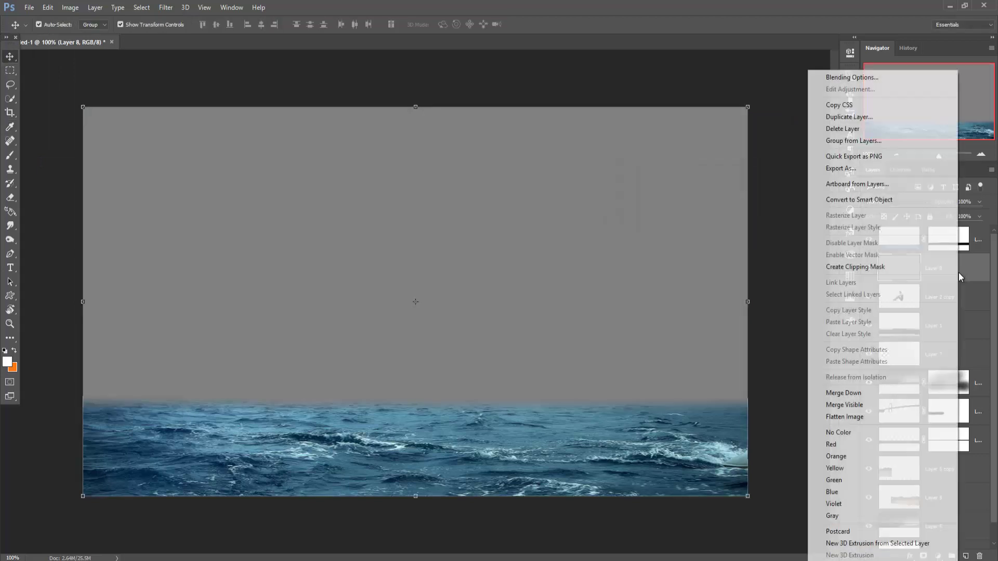
left_click(899, 267)
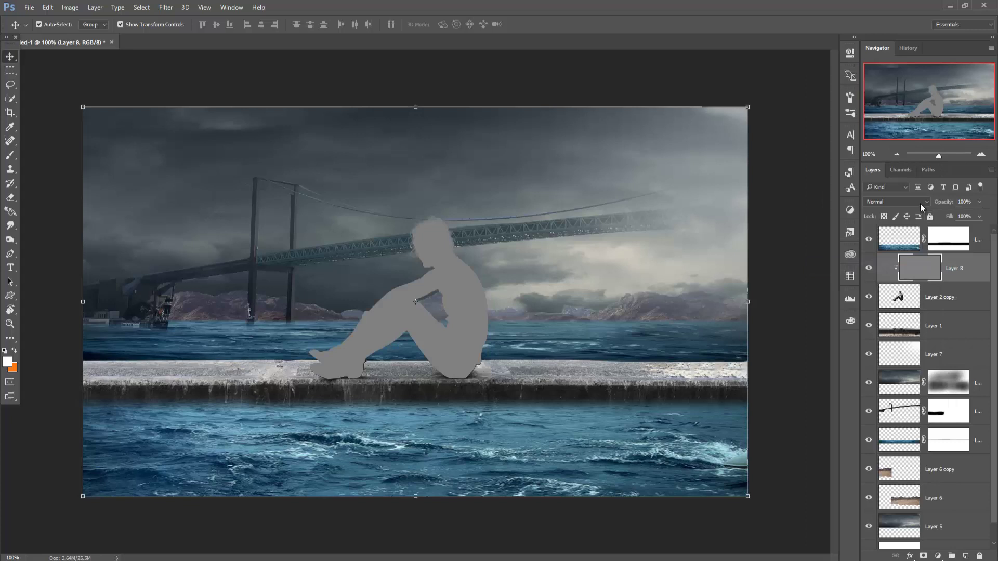
left_click(920, 203)
left_click(880, 310)
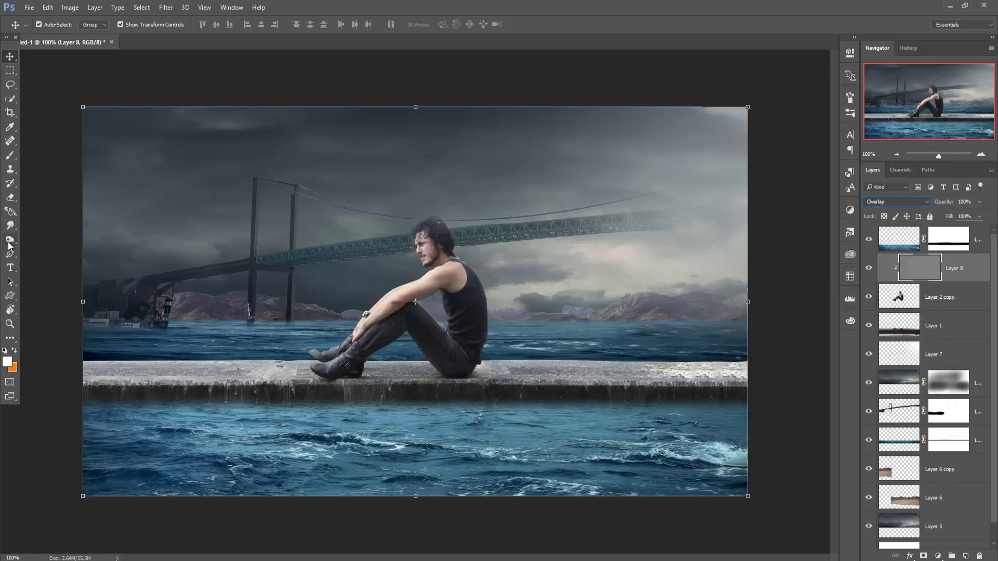
- Dodge the man's thigh and sponge along his arm, shrinking the brush to 45
left_click_drag(8, 245, 36, 238)
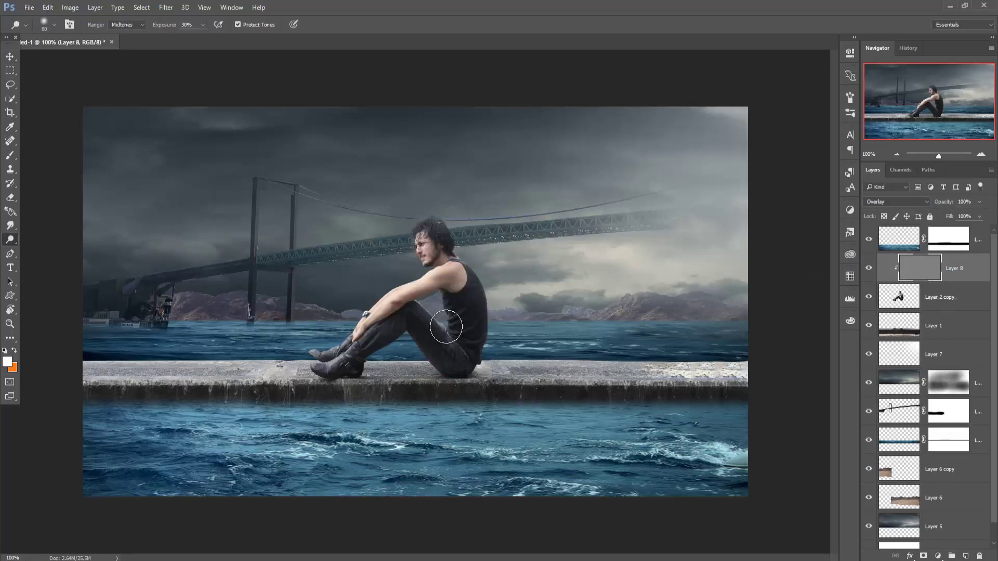
mouse_move(457, 341)
left_mouse_down()
mouse_move(436, 324)
mouse_move(333, 351)
left_mouse_up()
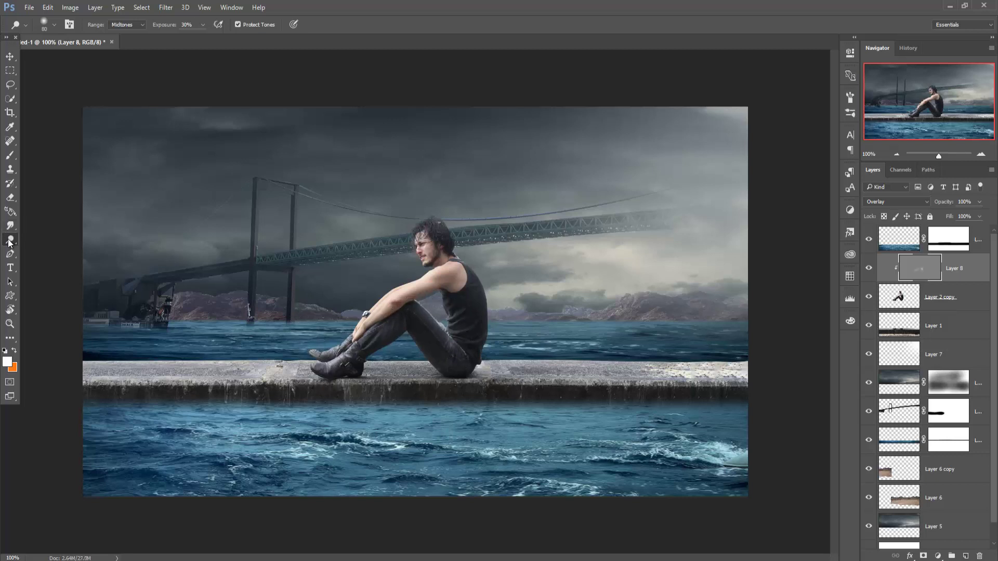
left_click_drag(8, 242, 39, 258)
left_click_drag(393, 285, 417, 287)
key("bracketleft")
key("bracketleft")
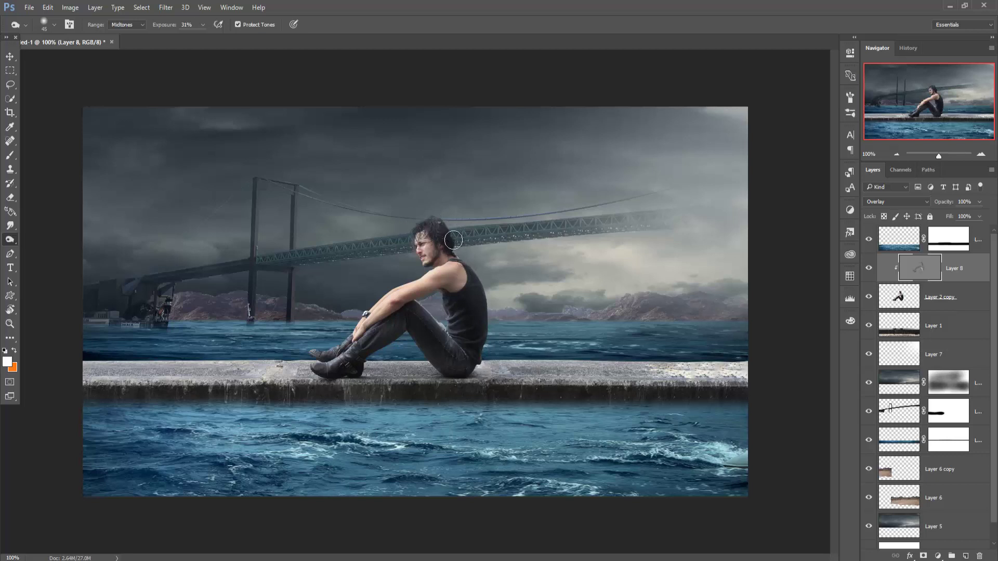
- Dodge the bridge's right section on Layer 4 so it fades into the fog
left_click(907, 413)
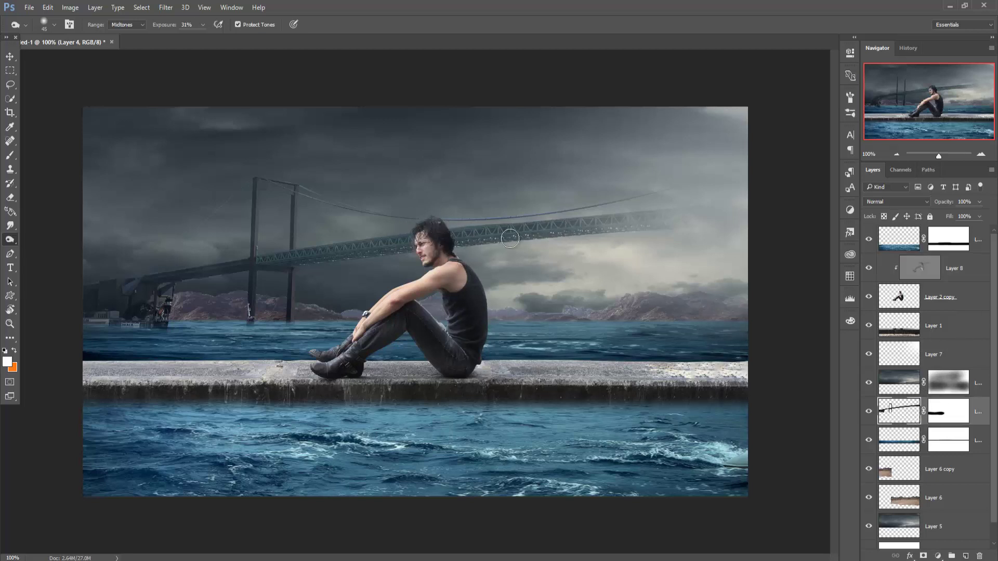
mouse_move(698, 222)
left_mouse_down()
mouse_move(587, 223)
mouse_move(529, 237)
left_mouse_up()
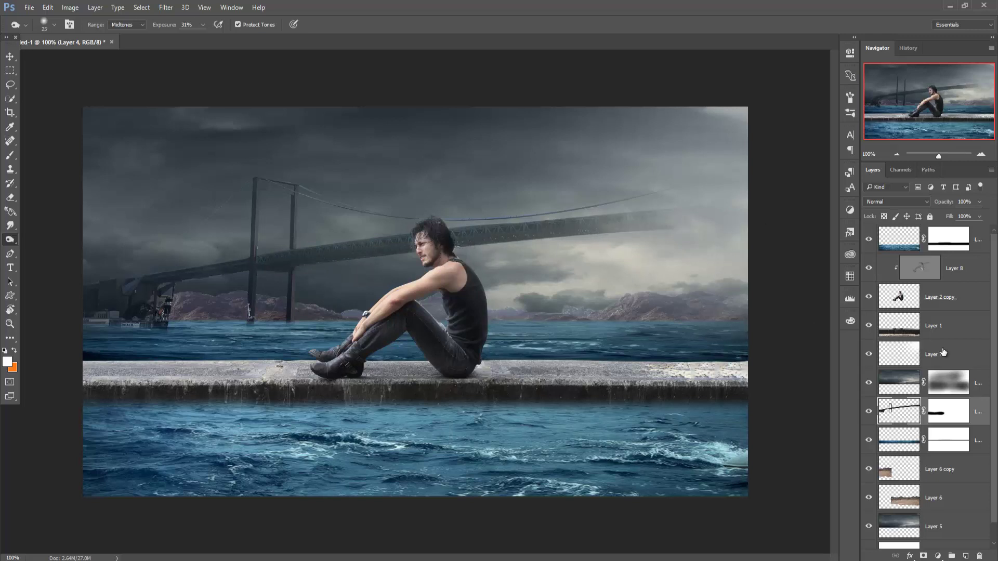
left_click(918, 295)
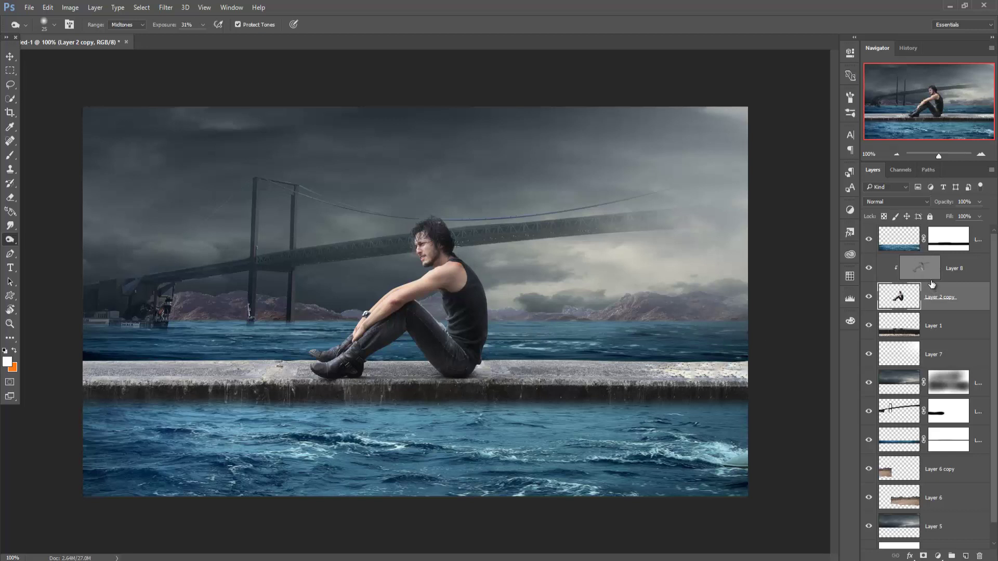
- Add a new empty layer above the ledge, Layer 1, undoing an accidental paste
left_click(914, 271)
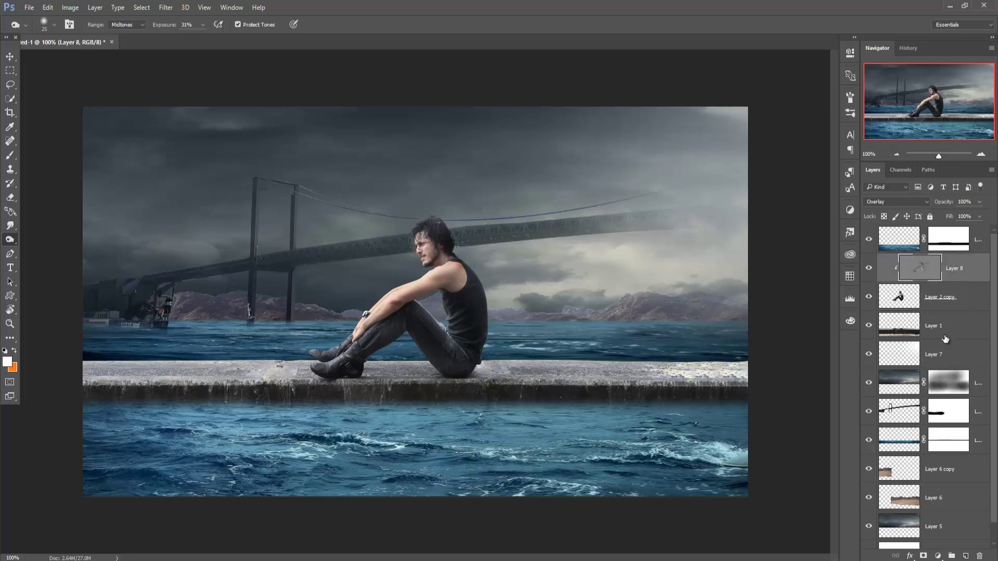
left_click(946, 326)
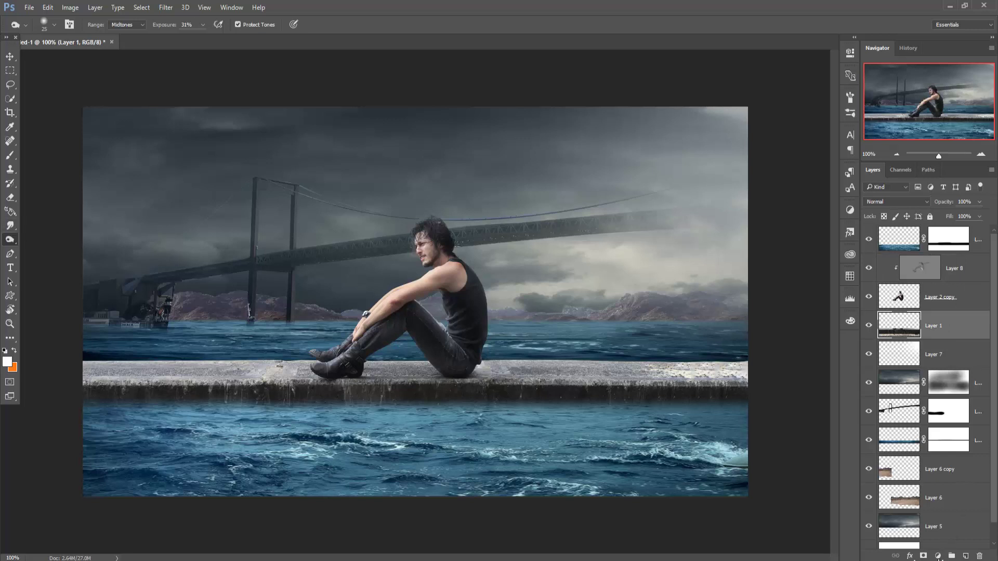
left_click(966, 557)
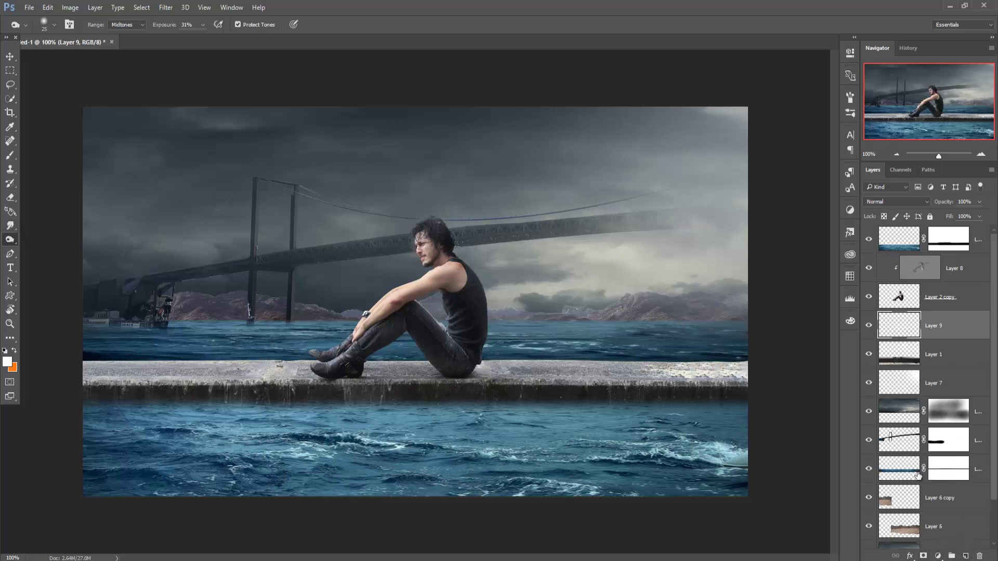
left_click(52, 10)
left_click(63, 101)
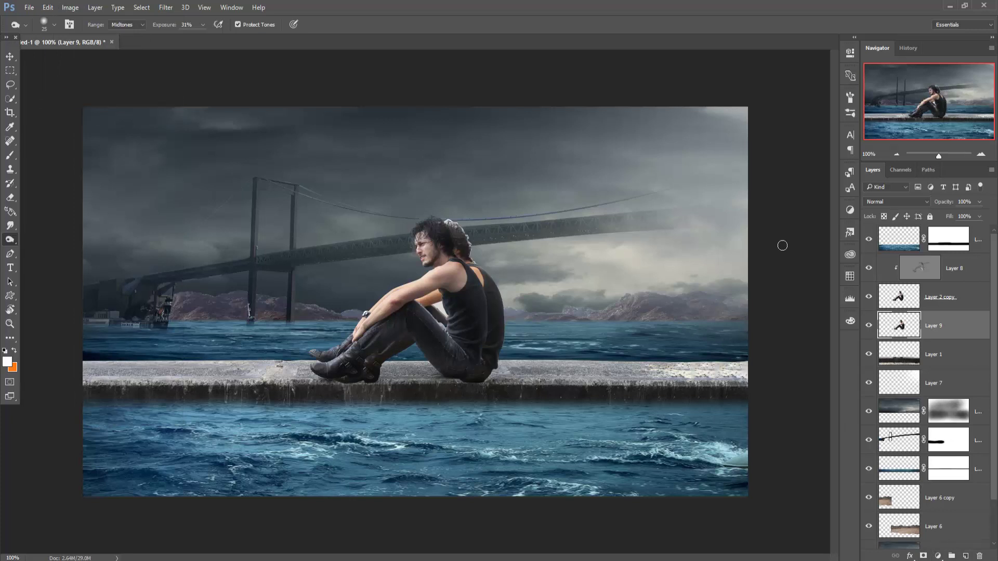
key("ctrl+z")
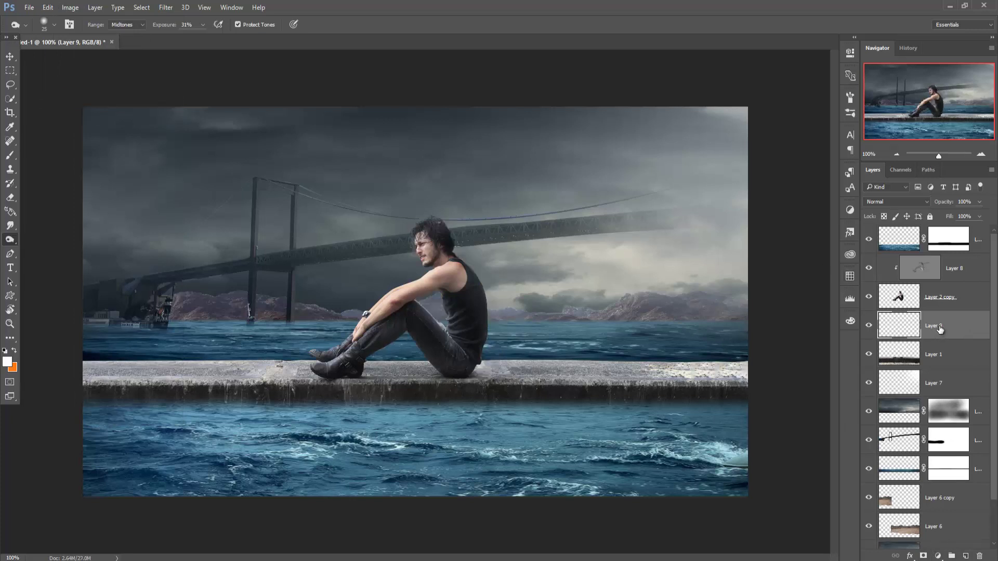
- Fill the new Layer 9 with 50% Gray
left_click(48, 7)
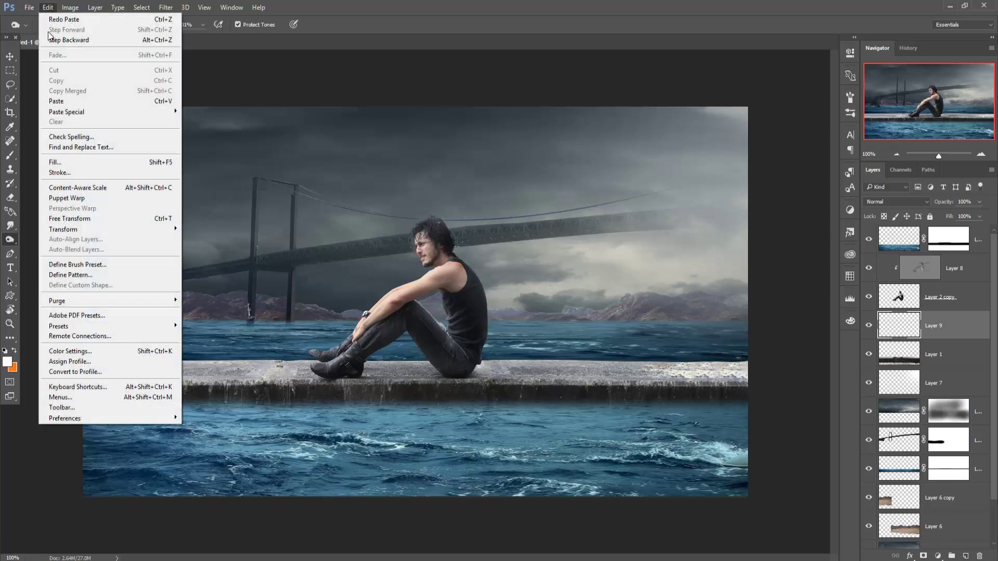
left_click(83, 163)
left_click(730, 146)
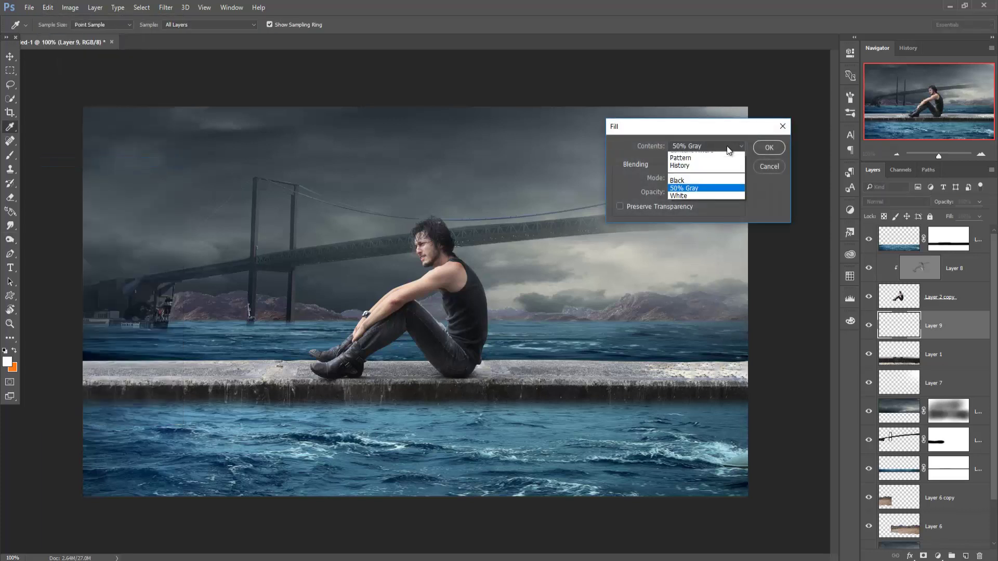
left_click(716, 229)
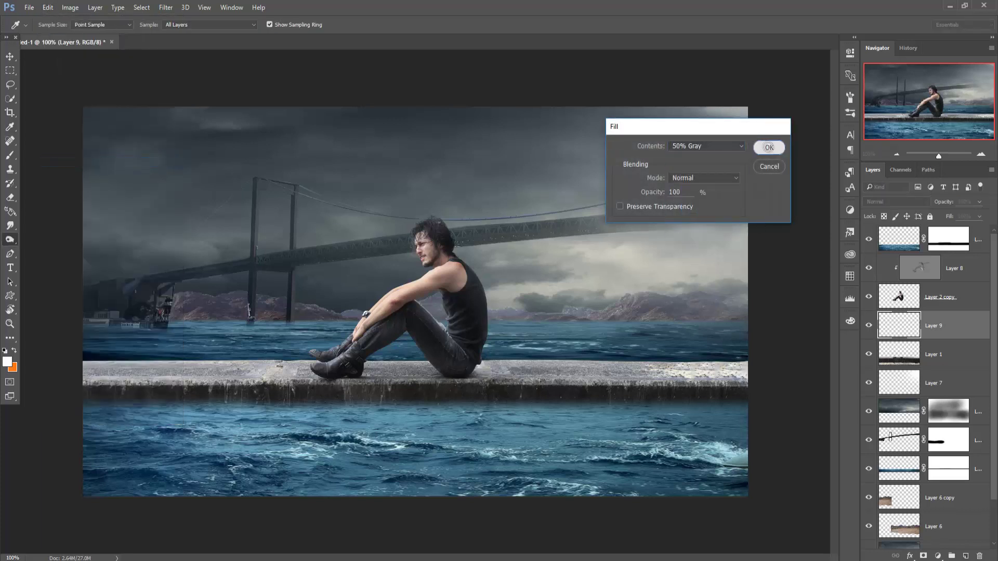
left_click(769, 147)
key("o")
- Clip Layer 9 to the ledge and set its blend mode to Overlay
right_click(943, 329)
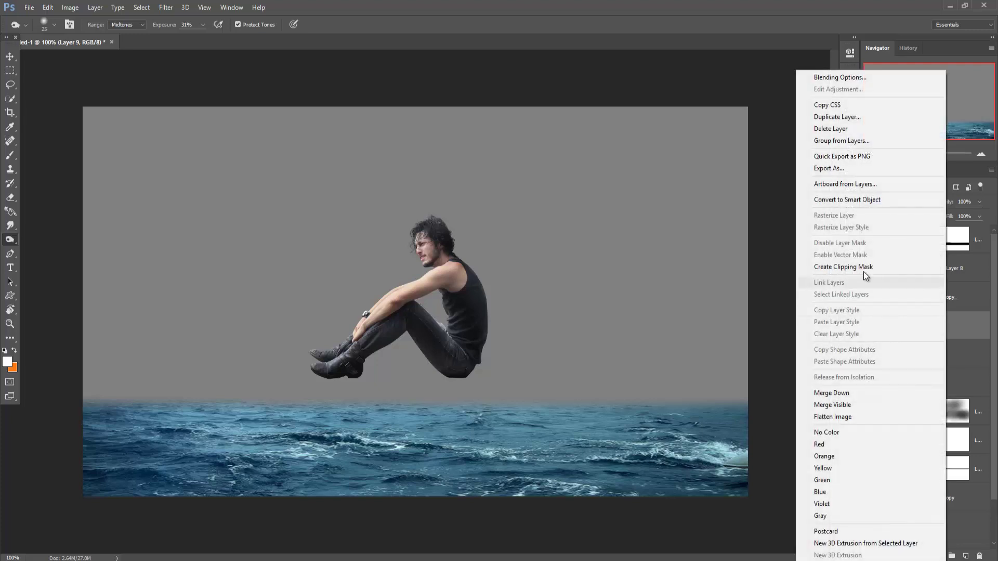
left_click(863, 271)
left_click(896, 202)
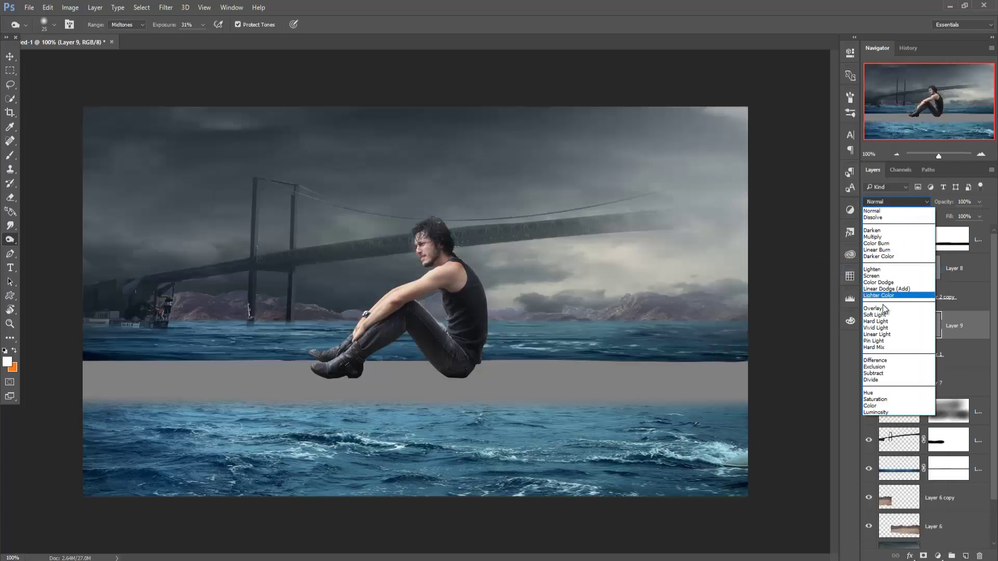
left_click(885, 307)
left_click(893, 201)
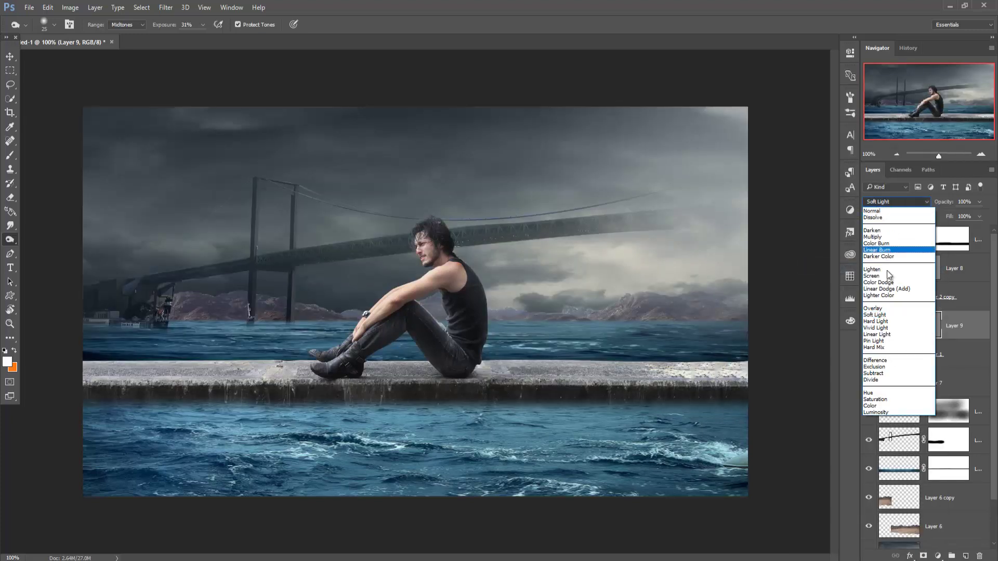
left_click(879, 308)
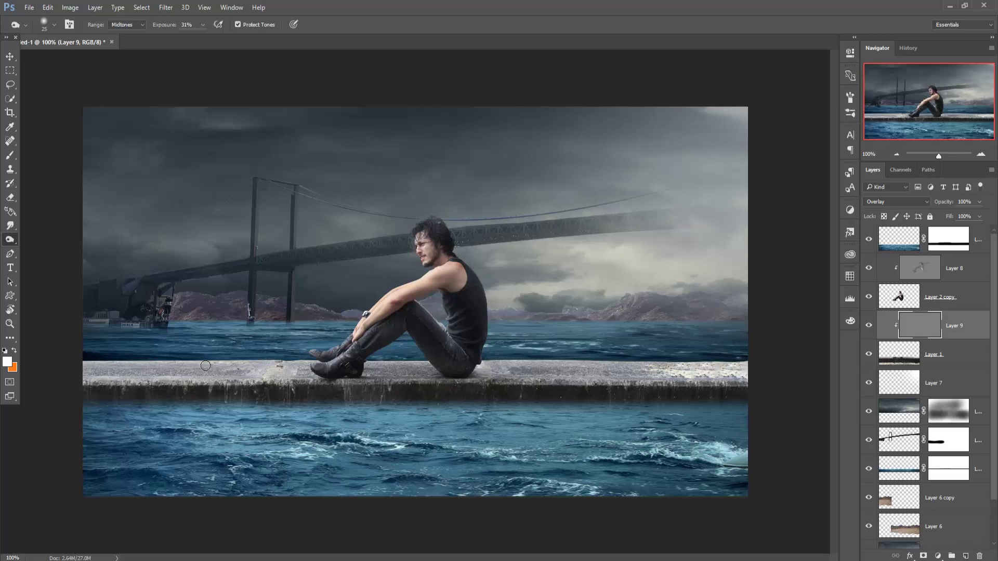
- Burn the concrete ledge with a 150 px brush, then dodge it on both sides of the man
key("bracketright")
key("bracketright")
key("bracketright")
left_click_drag(199, 383, 761, 386)
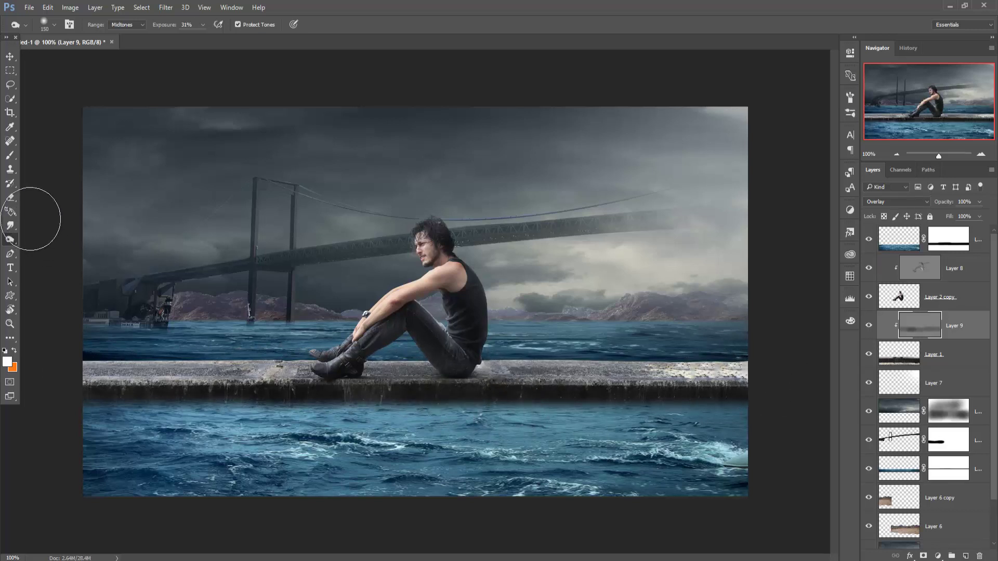
right_click(14, 244)
left_click(41, 238)
left_click_drag(483, 374, 744, 366)
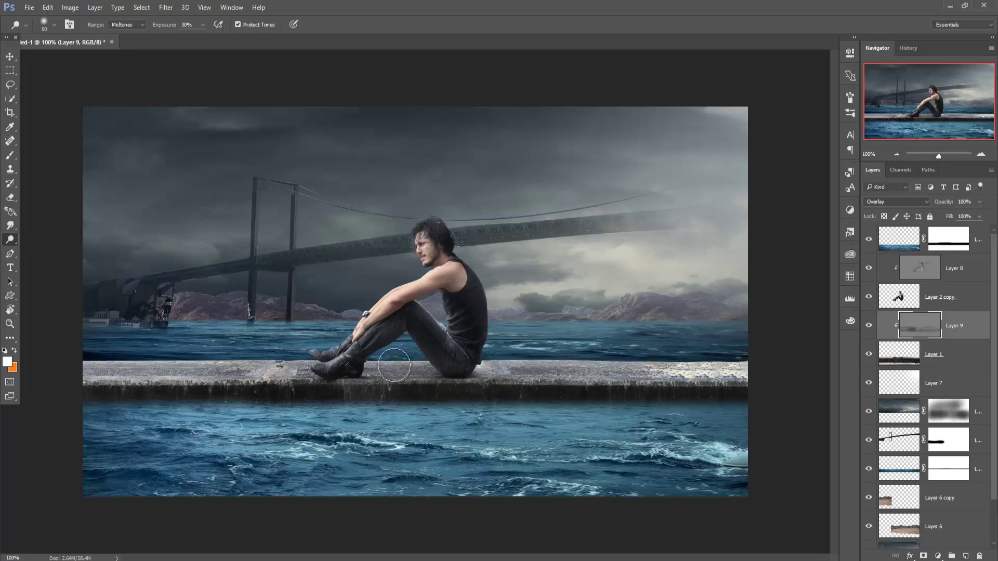
left_click_drag(505, 375, 83, 364)
left_click(10, 57)
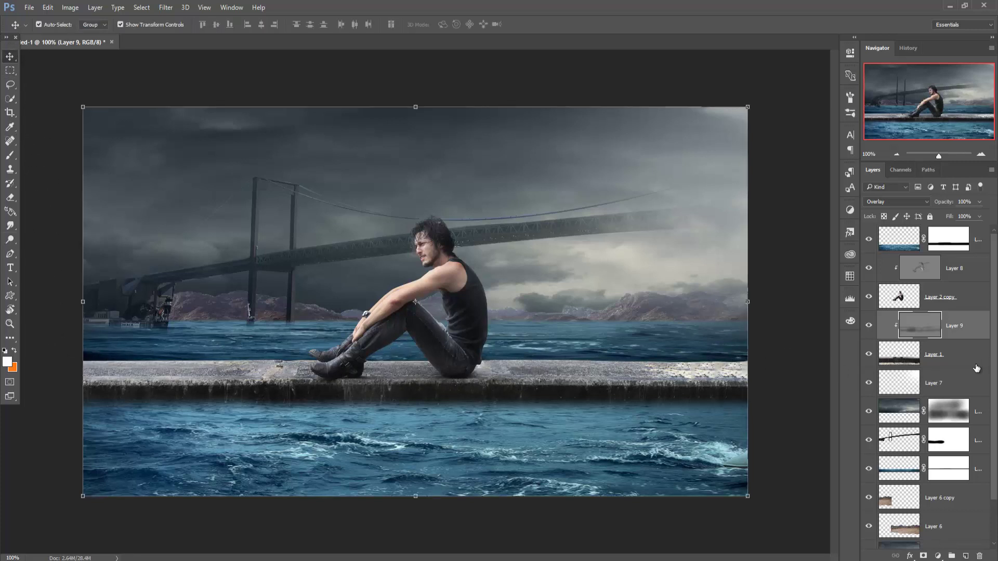
- Apply a Camera Raw Filter to Layer 2 copy: Exposure -0.35, Highlights -51, Whites -32, Vibrance -9
left_click(976, 237)
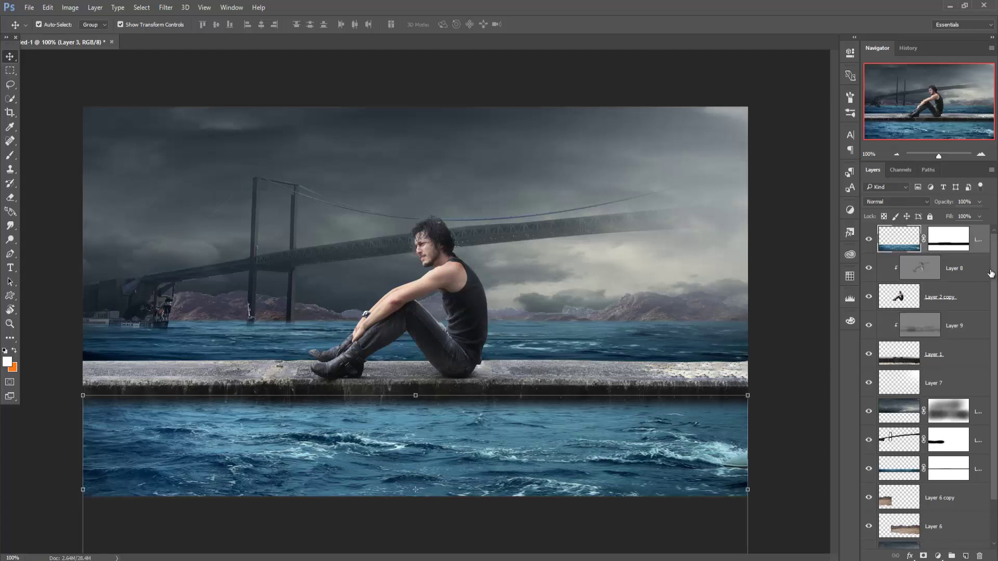
left_click(900, 298)
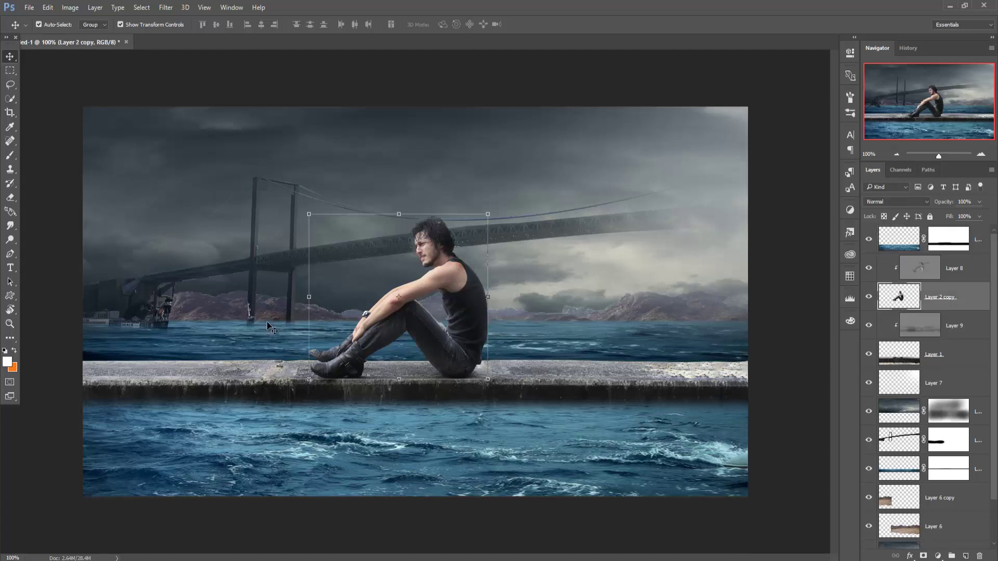
left_click(70, 8)
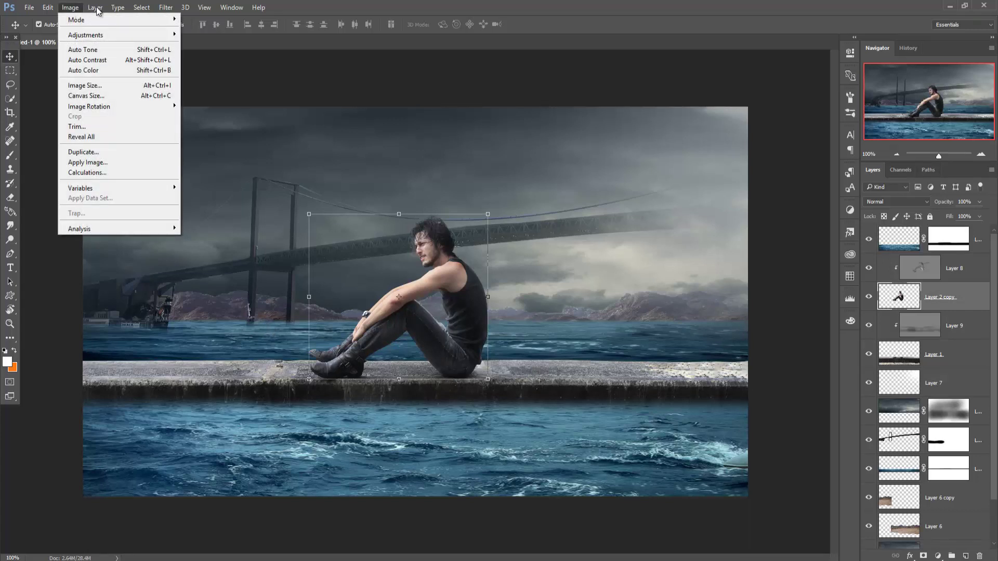
left_click(167, 70)
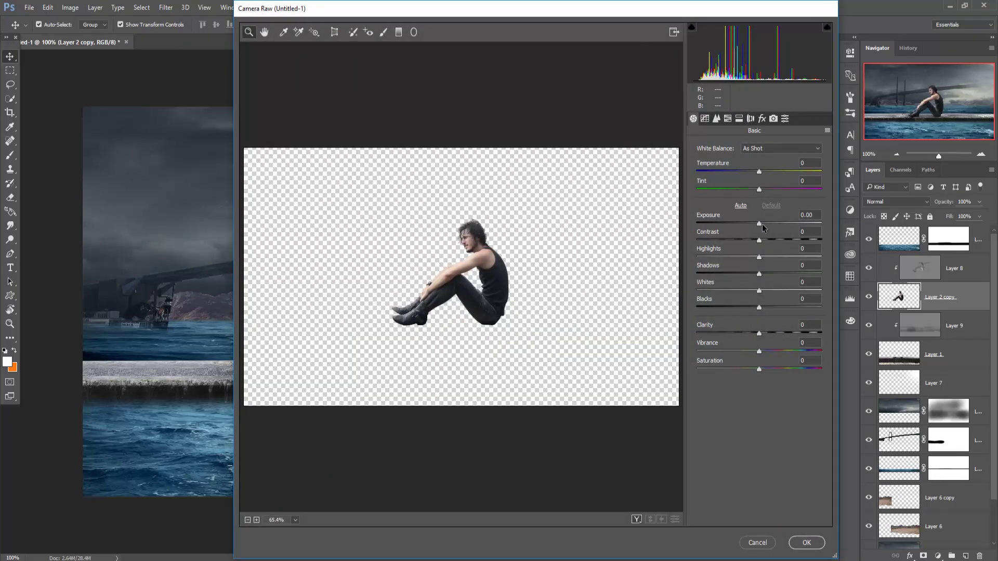
left_click_drag(760, 223, 756, 224)
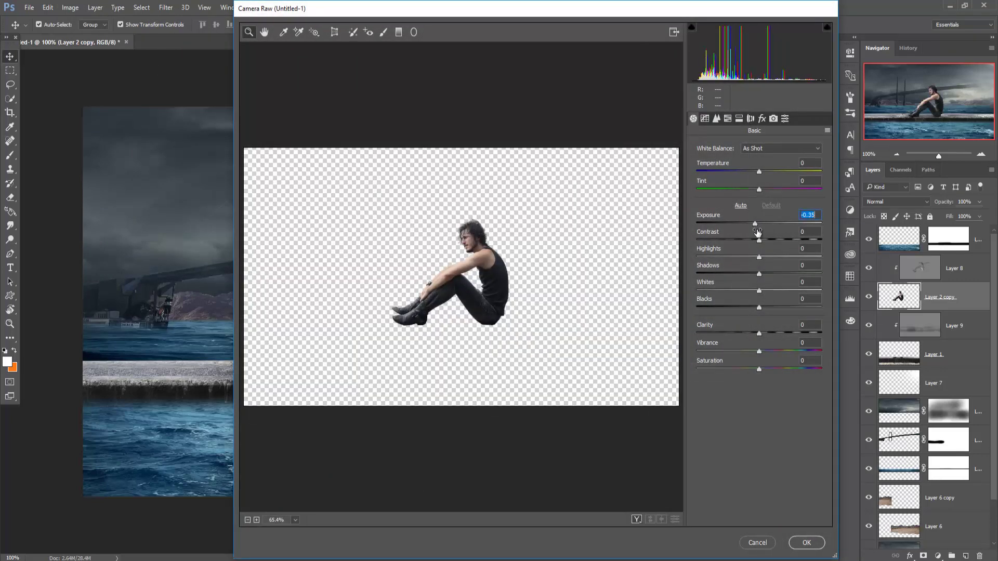
left_click_drag(759, 257, 728, 258)
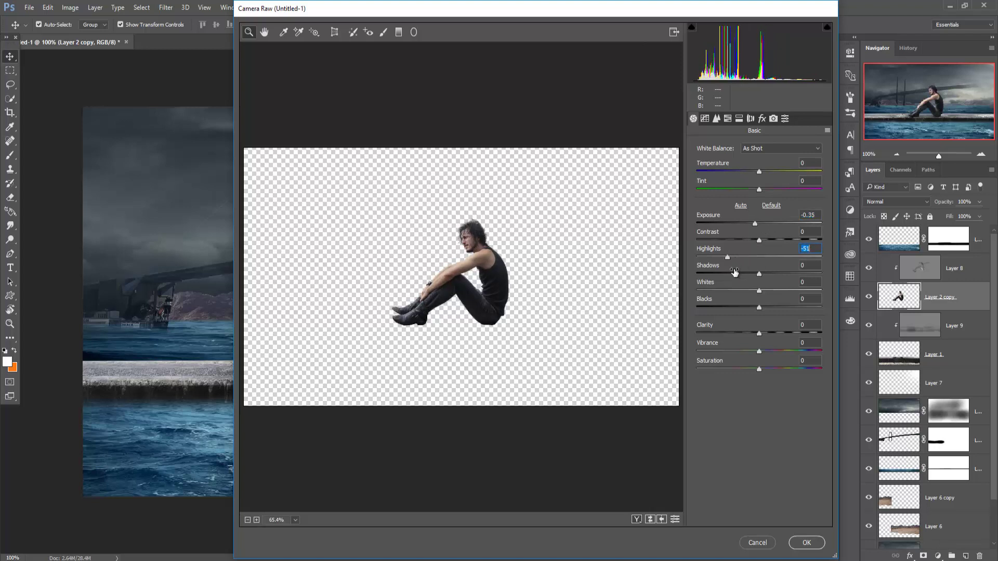
left_click_drag(760, 290, 738, 291)
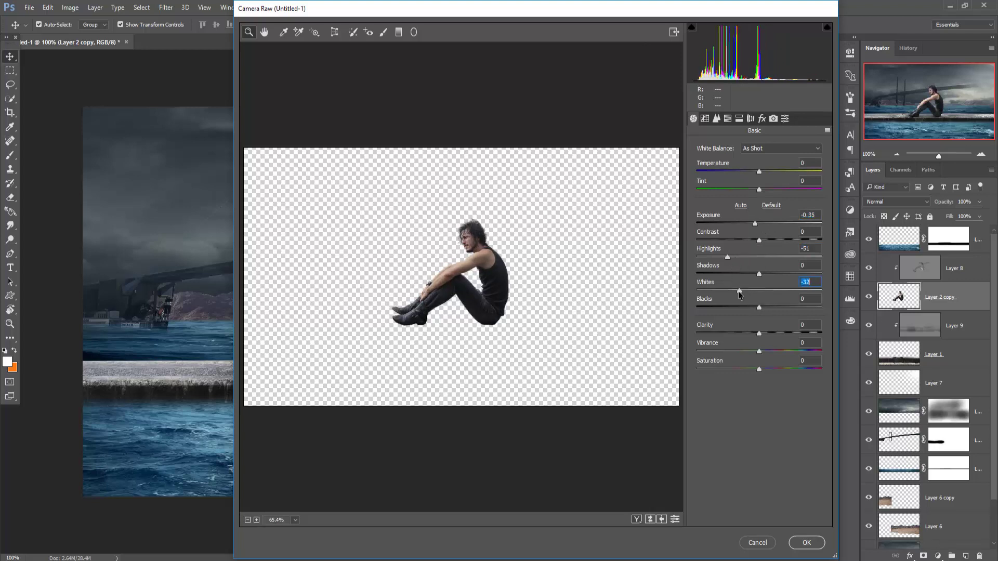
left_click_drag(760, 352, 754, 352)
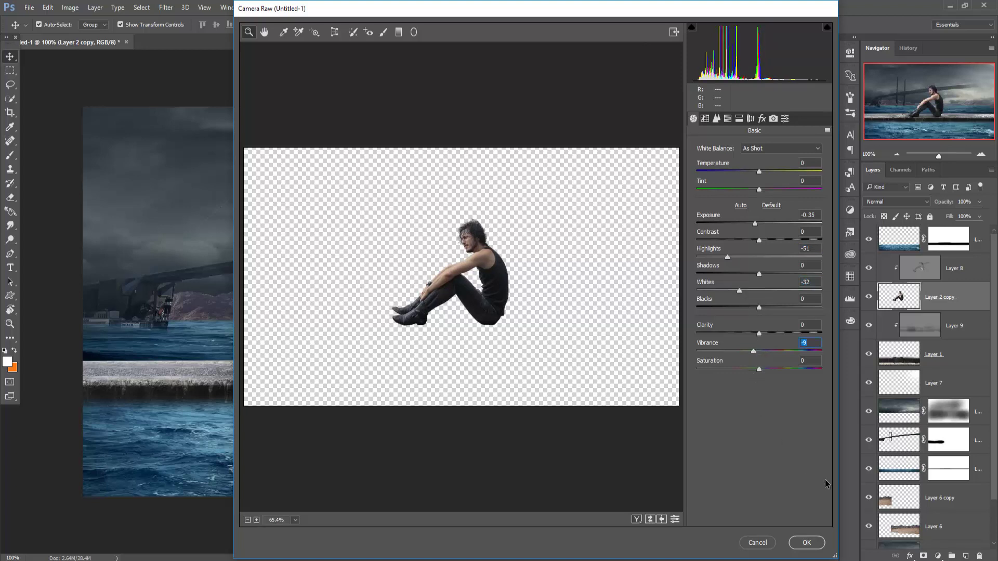
left_click(807, 543)
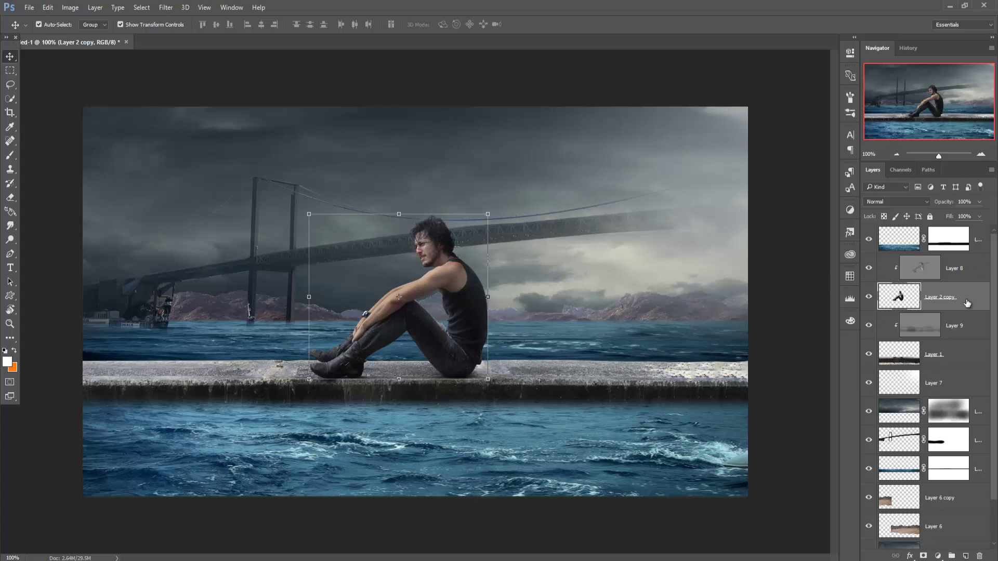
key("ctrl+z")
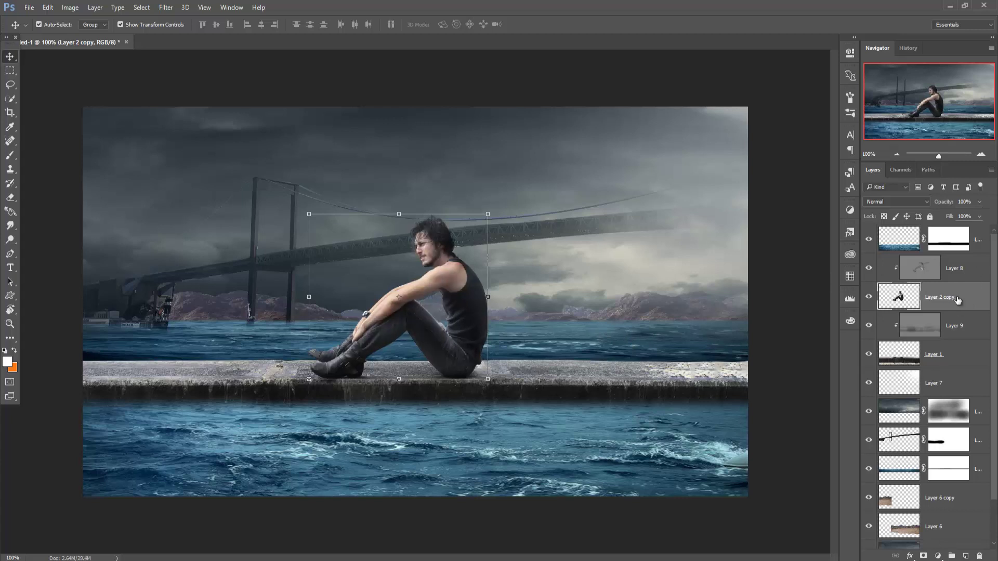
- Add a top Color Balance layer with midtones Cyan/Red -11, Magenta/Green -2, Yellow/Blue +17
left_click(983, 238)
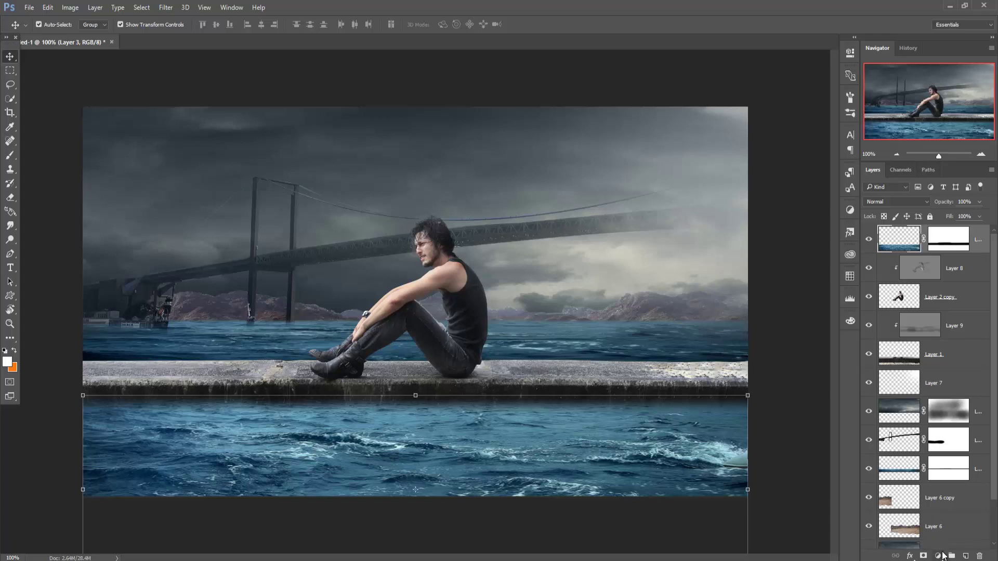
left_click(942, 555)
left_click(919, 429)
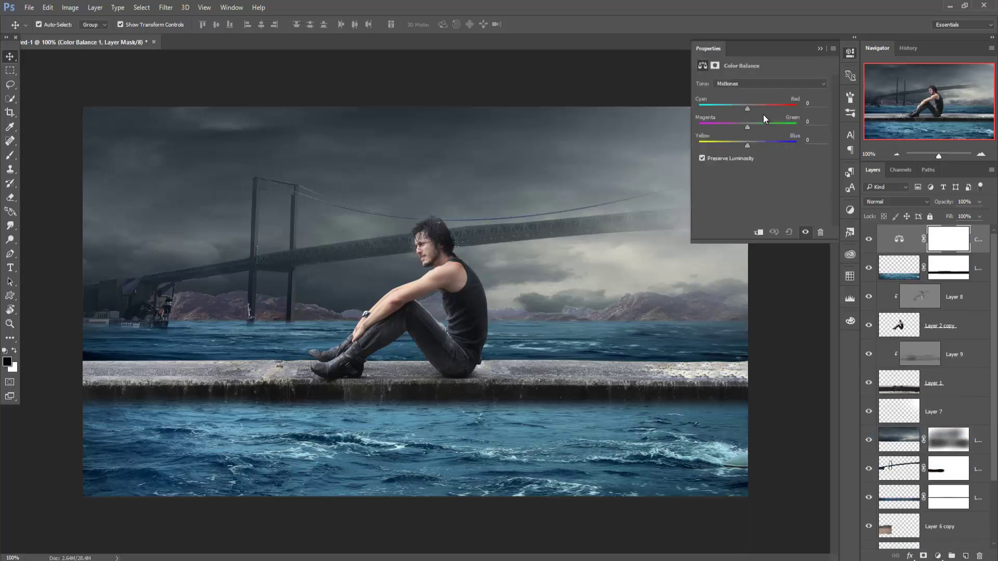
left_click(747, 107)
left_click_drag(742, 107, 741, 107)
left_click_drag(747, 145, 757, 146)
left_click_drag(752, 108, 744, 108)
left_click(750, 129)
left_click(819, 49)
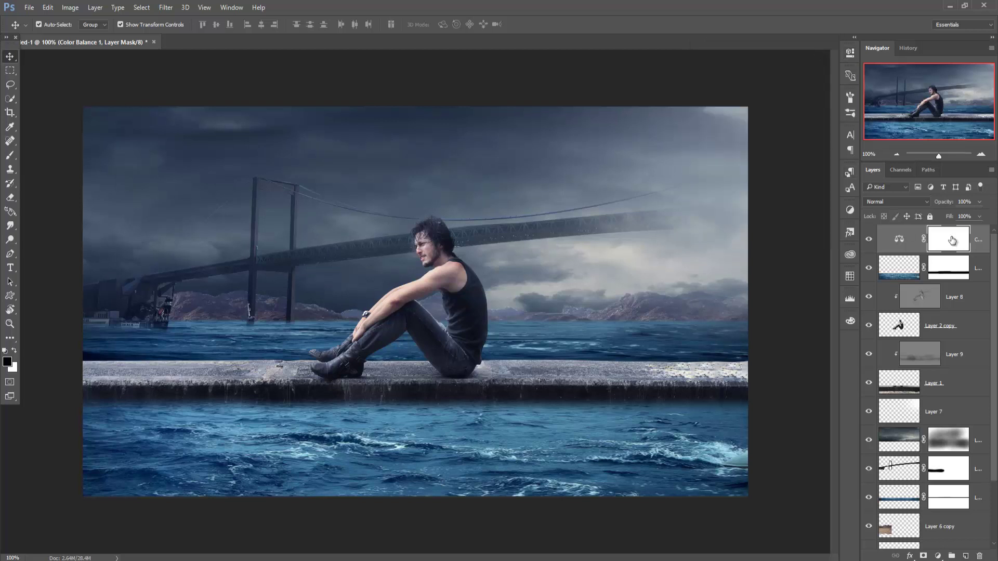
left_click(982, 245)
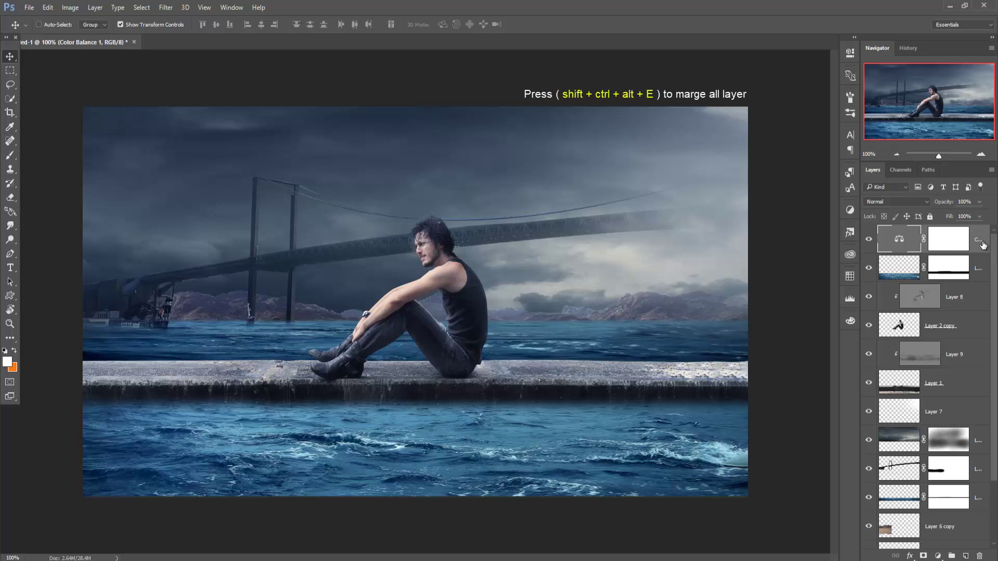
- Stamp all visible layers into Layer 10 and duplicate it as Layer 10 copy
key("shift+ctrl+alt+e")
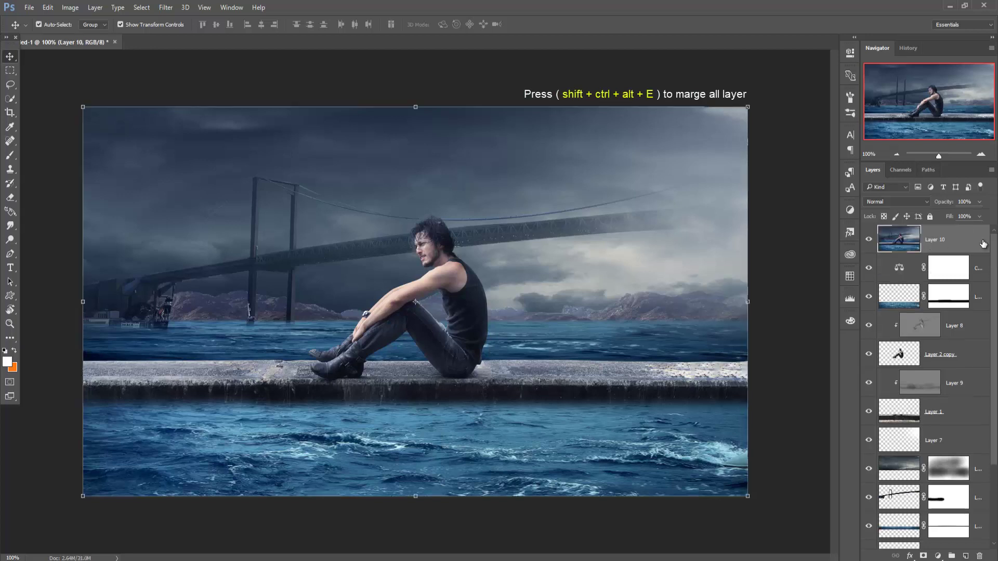
right_click(960, 241)
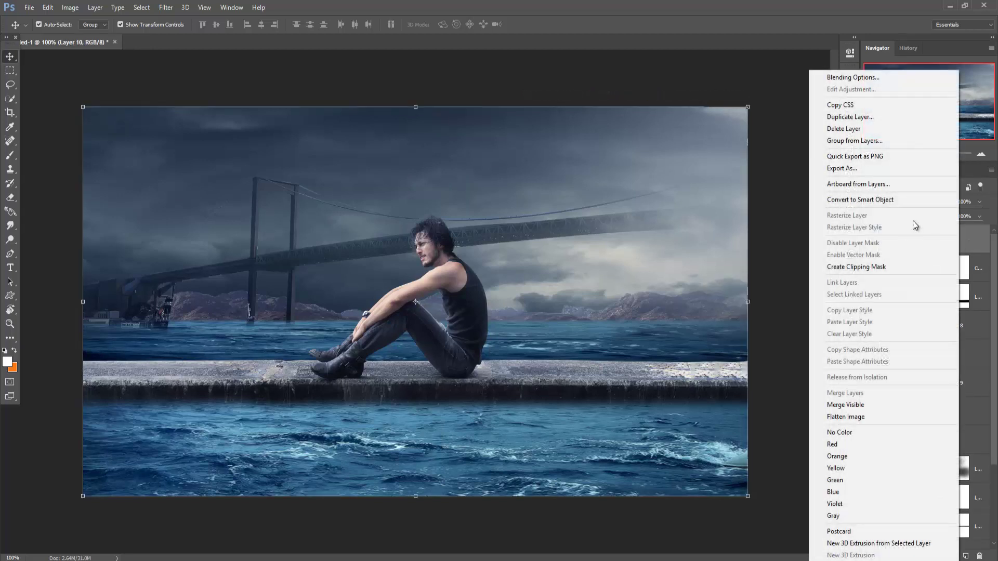
left_click(865, 118)
left_click(589, 174)
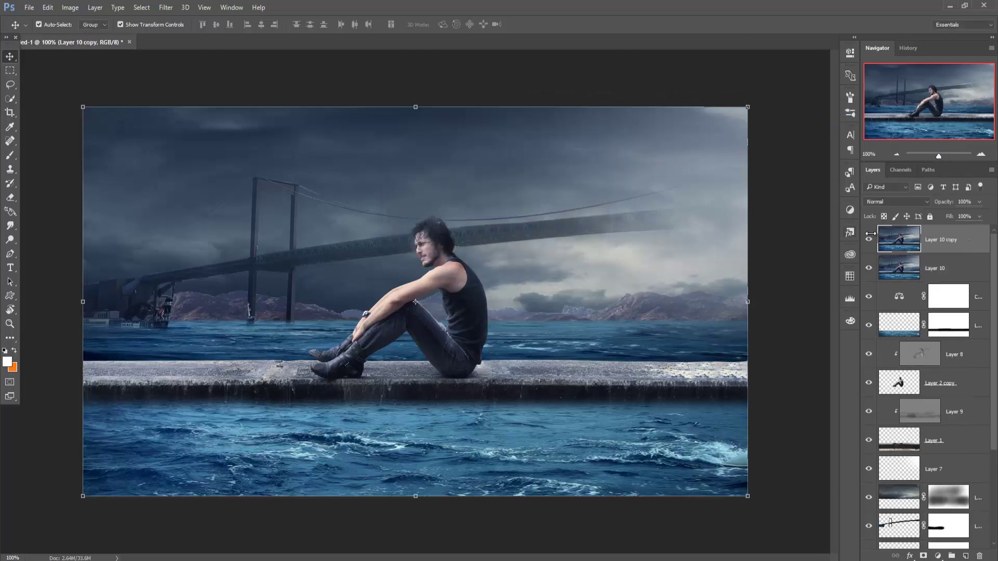
- In the Camera Raw Filter, adjust temperature, lower vibrance and add a -9 vignette
left_click(166, 7)
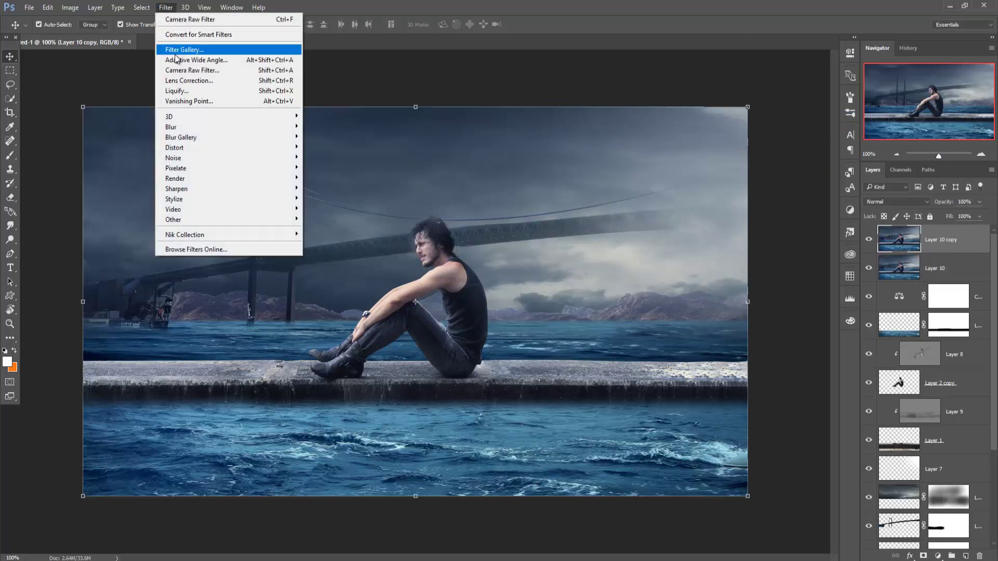
left_click(183, 71)
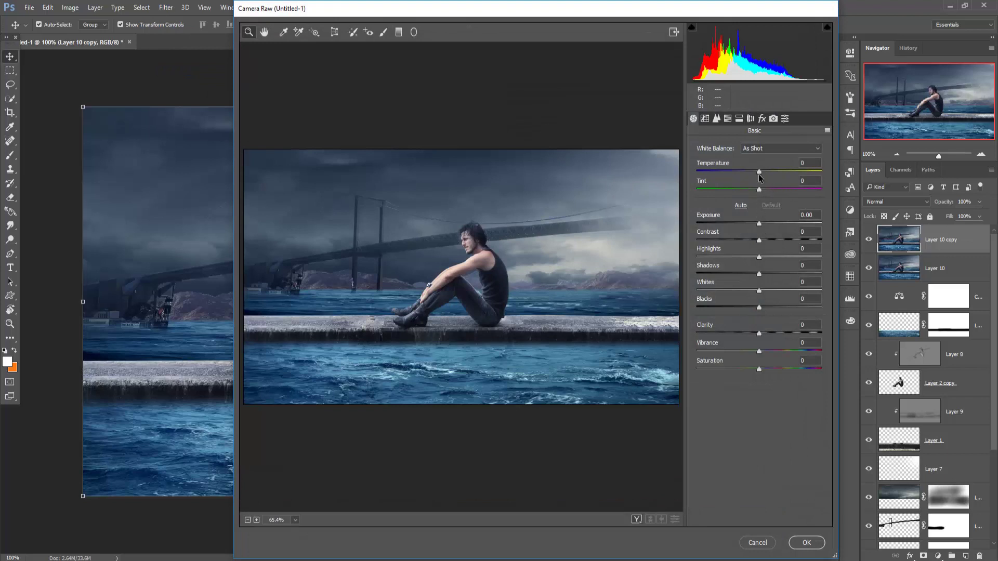
left_click_drag(759, 176, 764, 173)
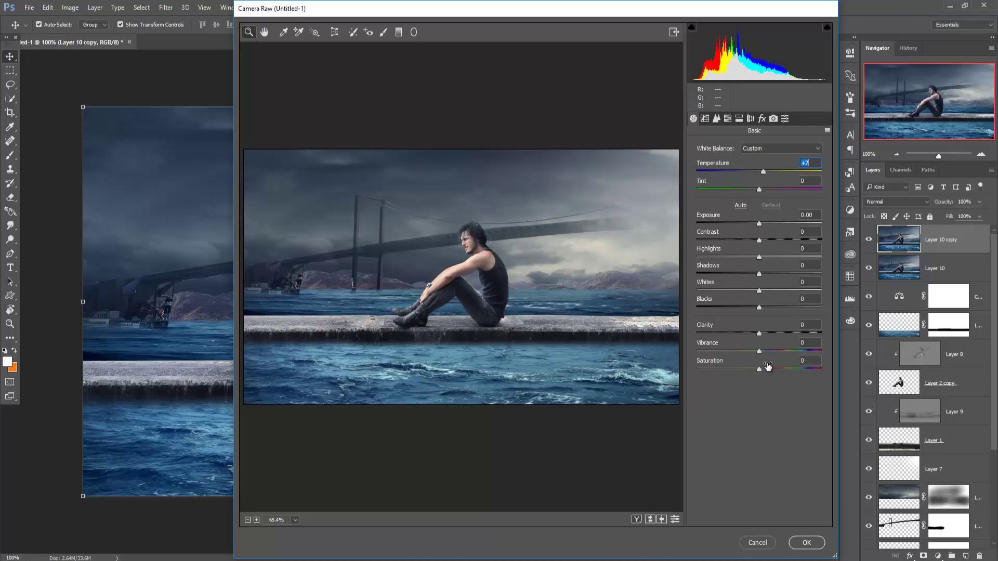
left_click_drag(759, 352, 750, 371)
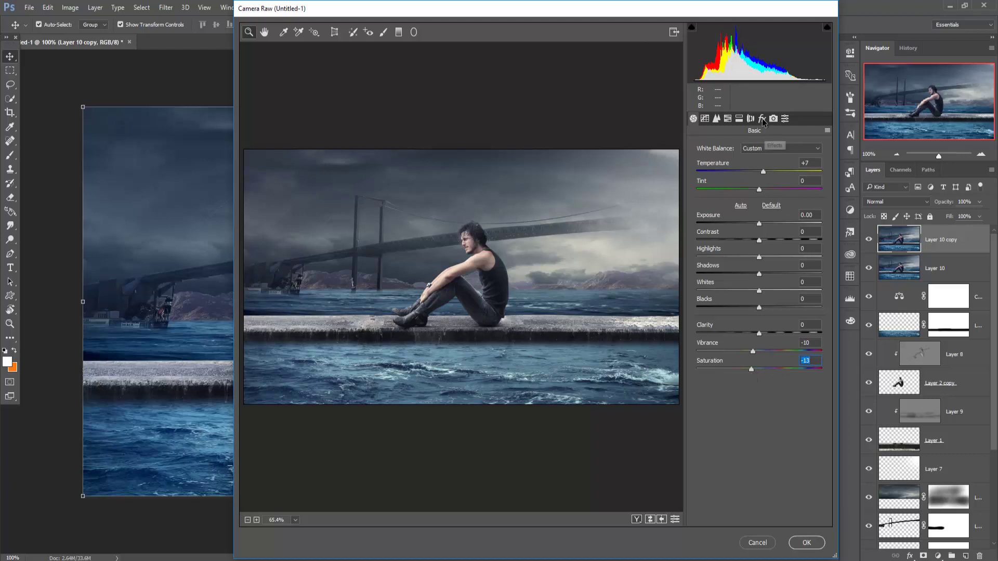
left_click(762, 118)
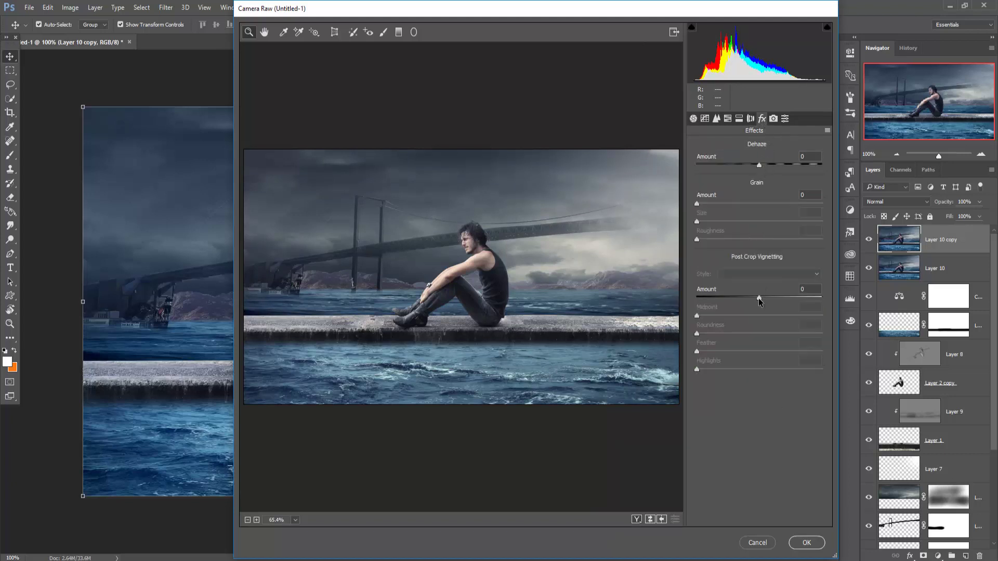
left_click_drag(758, 298, 752, 297)
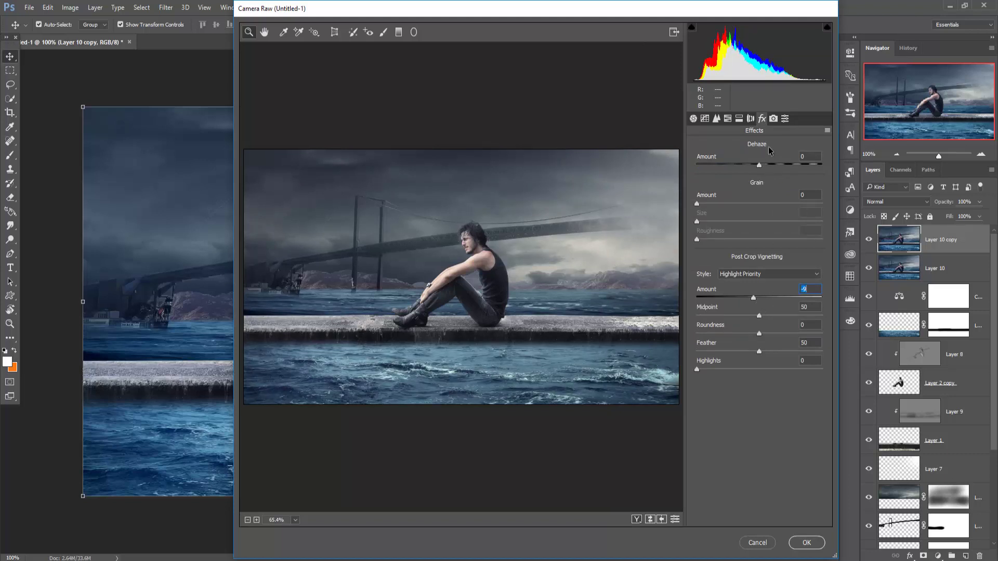
- Split-tone highlights to hue 203, saturation 8 and shadows to hue 53, saturation 10, then apply
left_click(739, 119)
left_click_drag(695, 166, 766, 171)
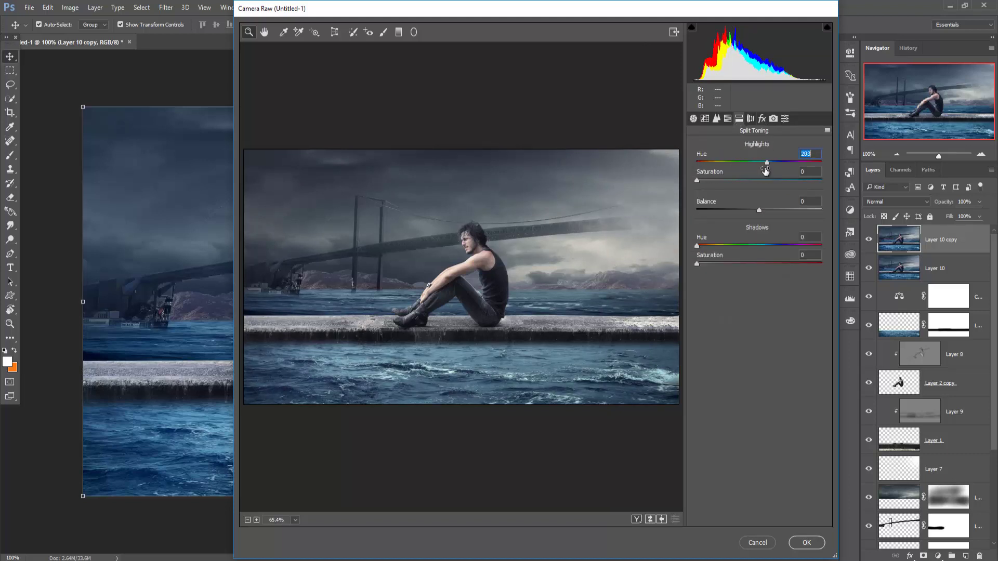
left_click_drag(697, 180, 707, 179)
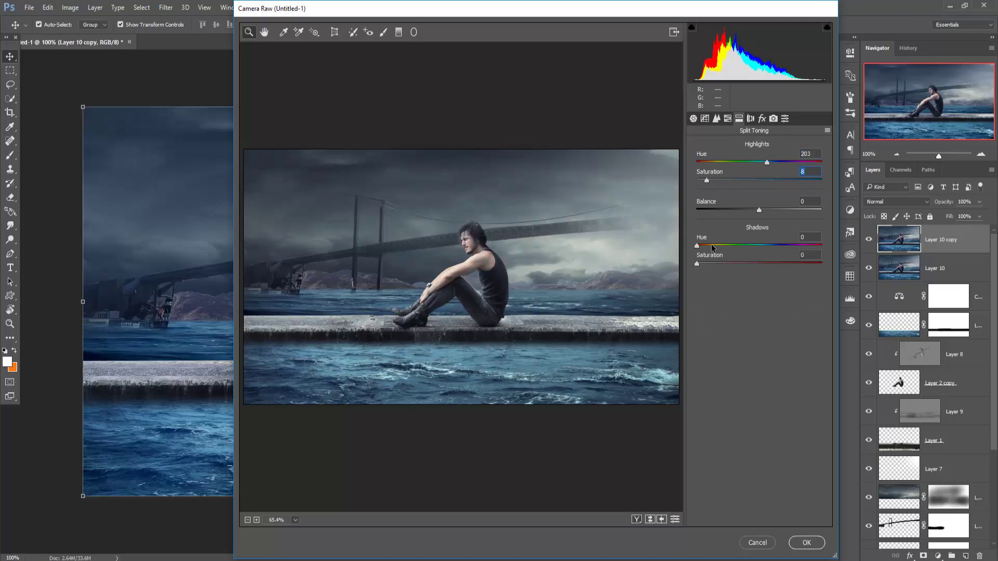
mouse_move(697, 245)
left_mouse_down()
mouse_move(714, 250)
mouse_move(710, 264)
left_mouse_up()
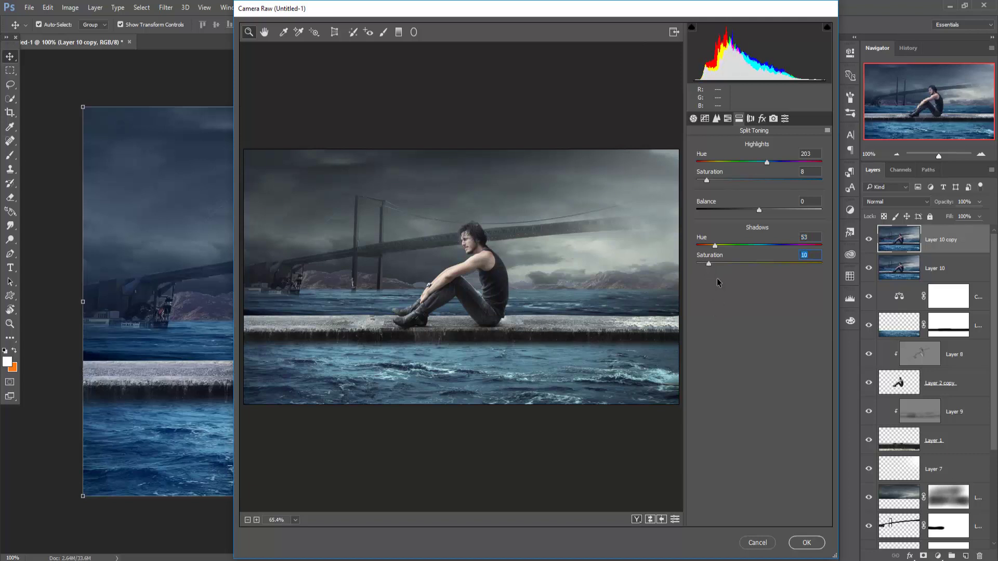
left_click(801, 544)
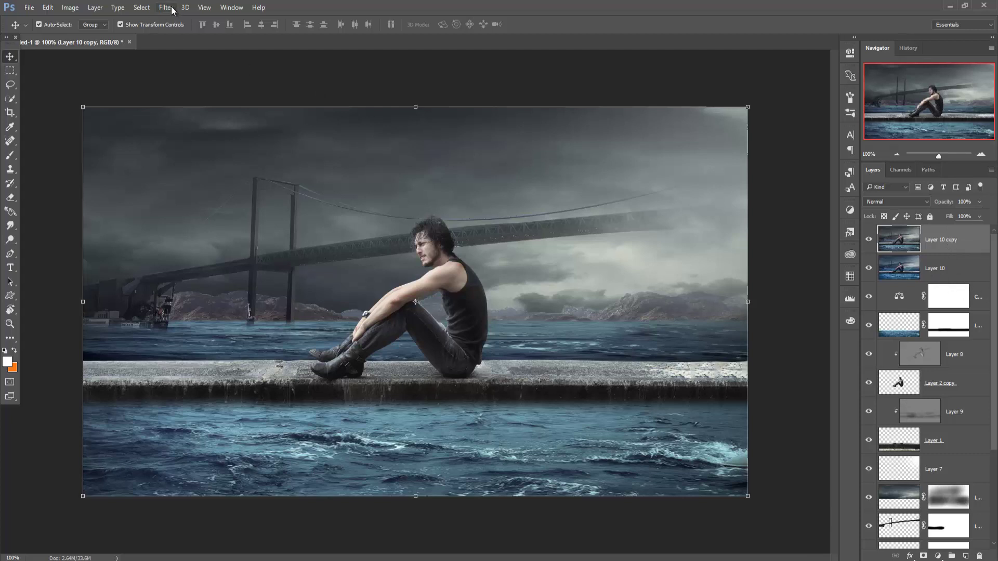
- Add a 50% gray Layer 11 in Soft Light mode, with an empty Layer 12 above it
left_click(965, 556)
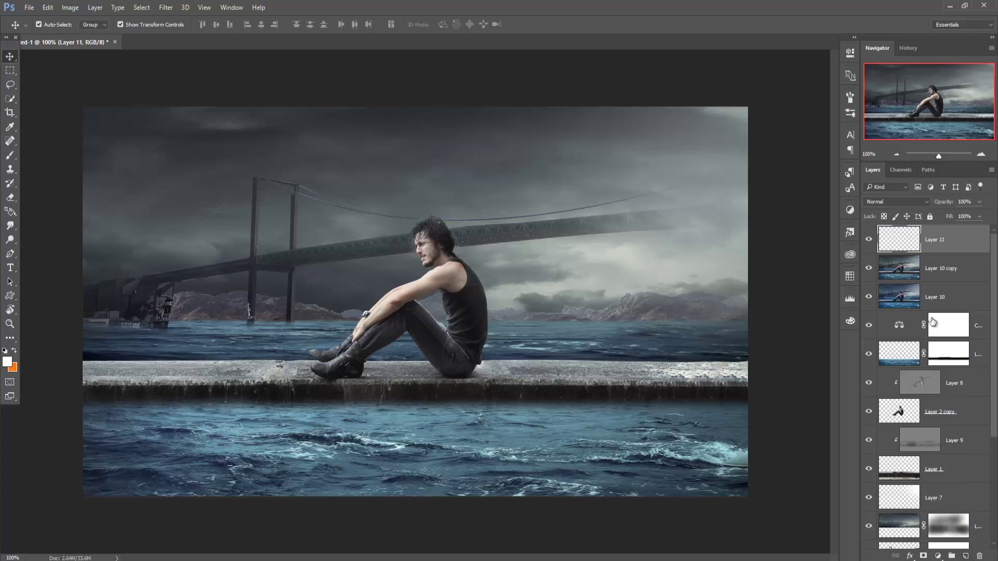
left_click(71, 8)
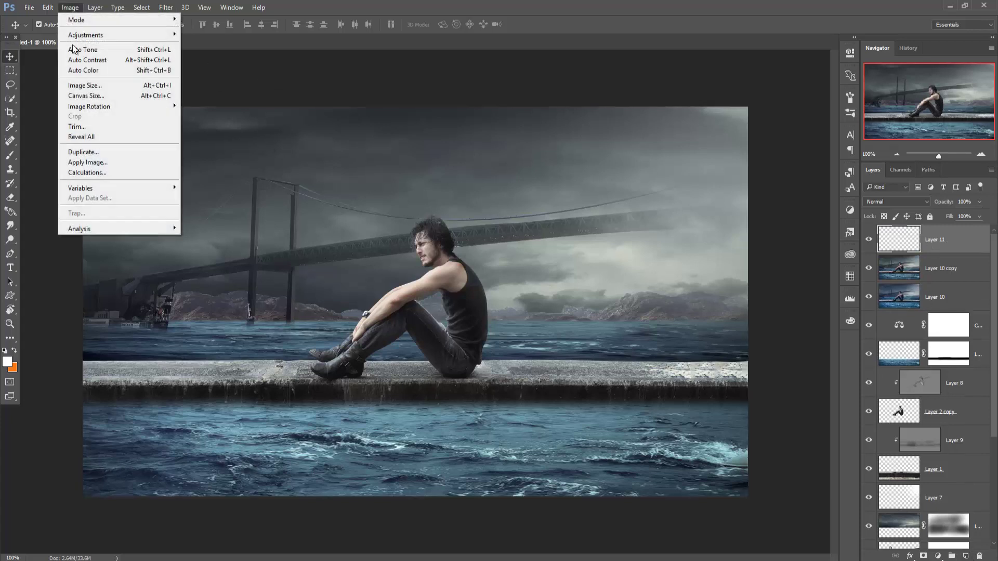
left_click(48, 8)
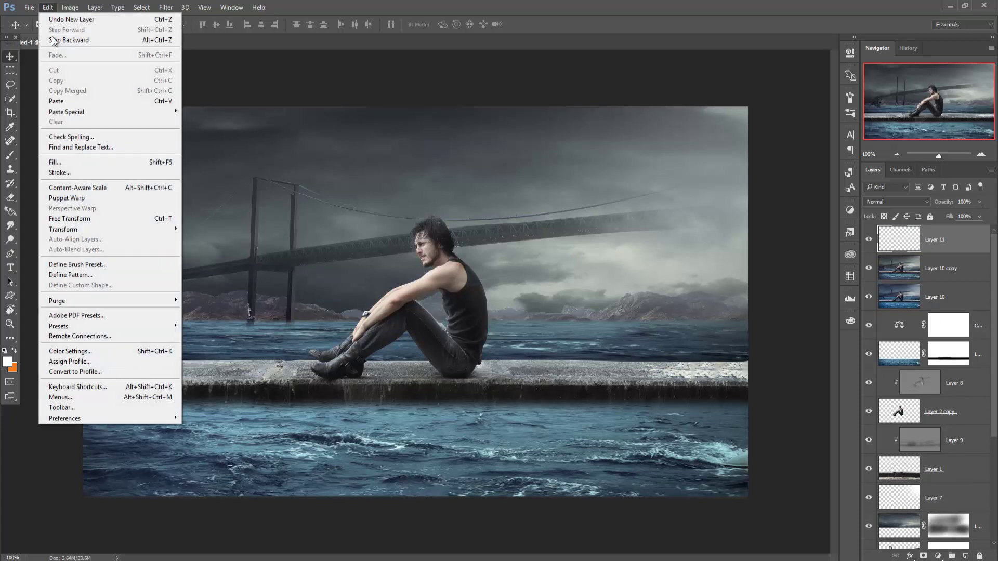
left_click(55, 162)
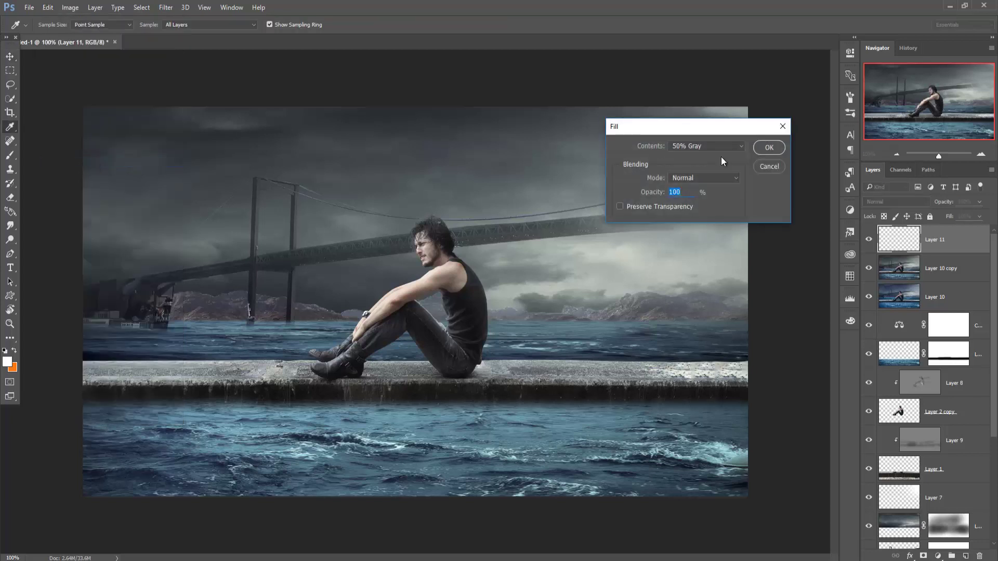
left_click(769, 147)
key("v")
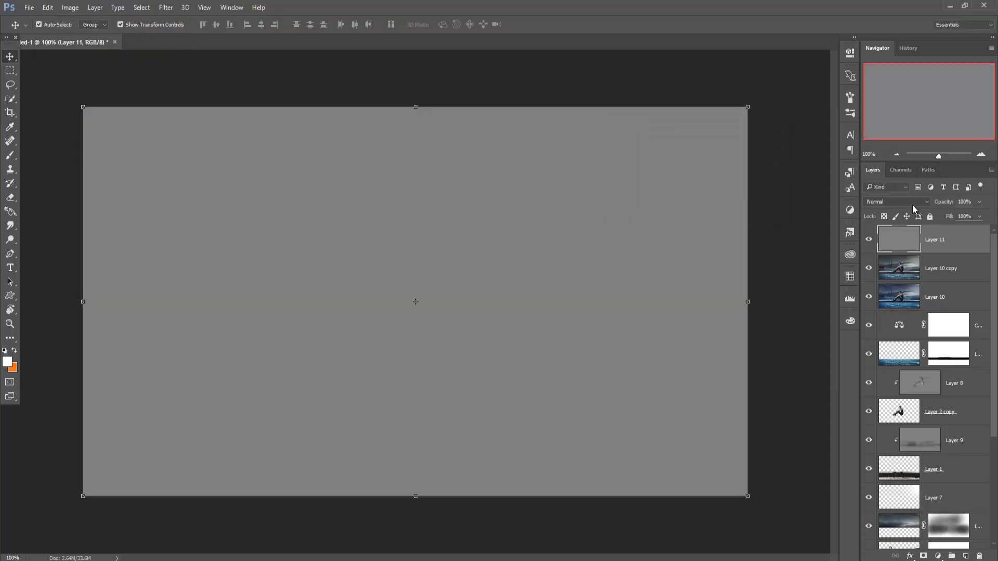
left_click(912, 202)
left_click(883, 314)
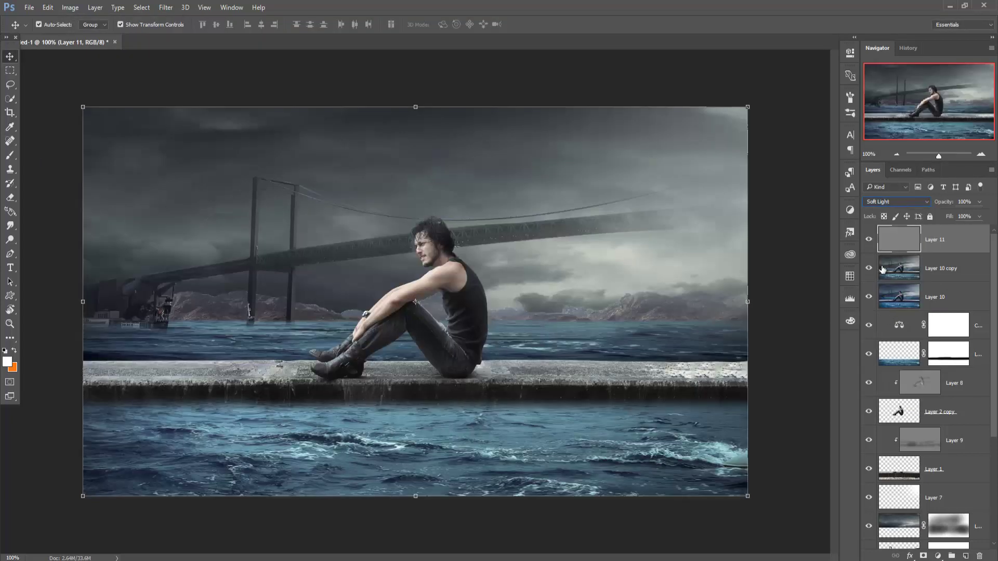
left_click(966, 556)
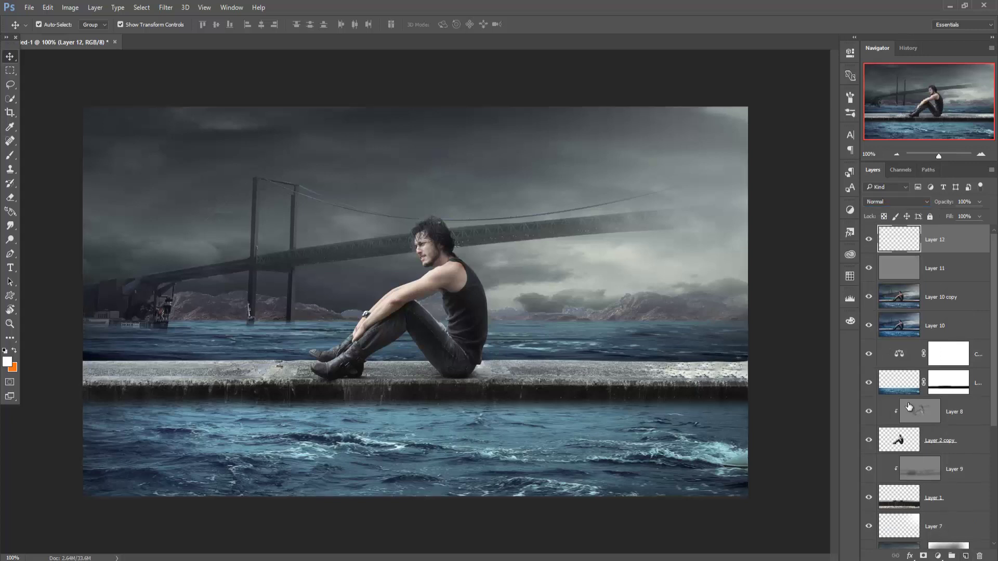
- Add a Warming Filter (85) Photo Filter at 25%, toggling Layer 10 copy to compare
left_click(938, 556)
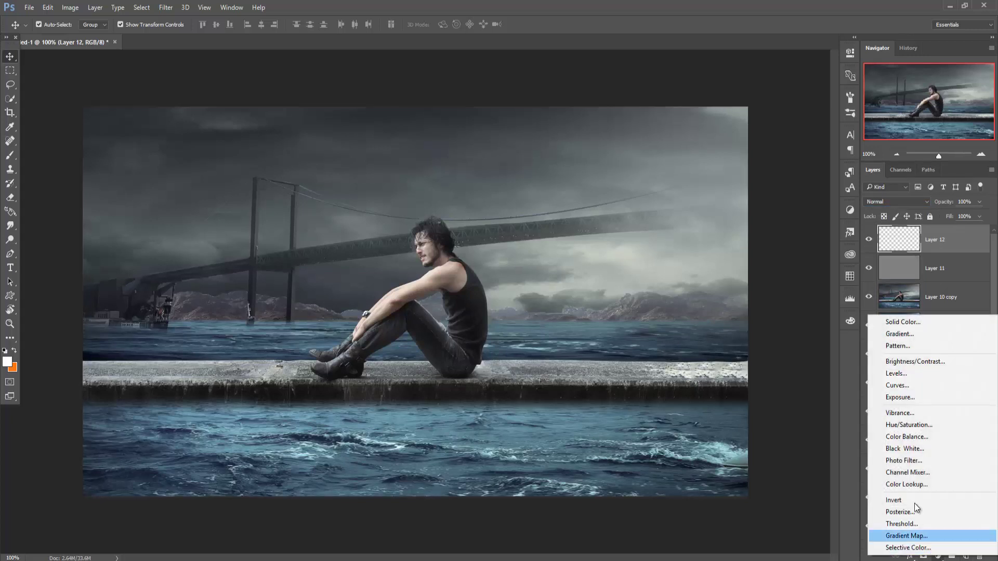
left_click(904, 461)
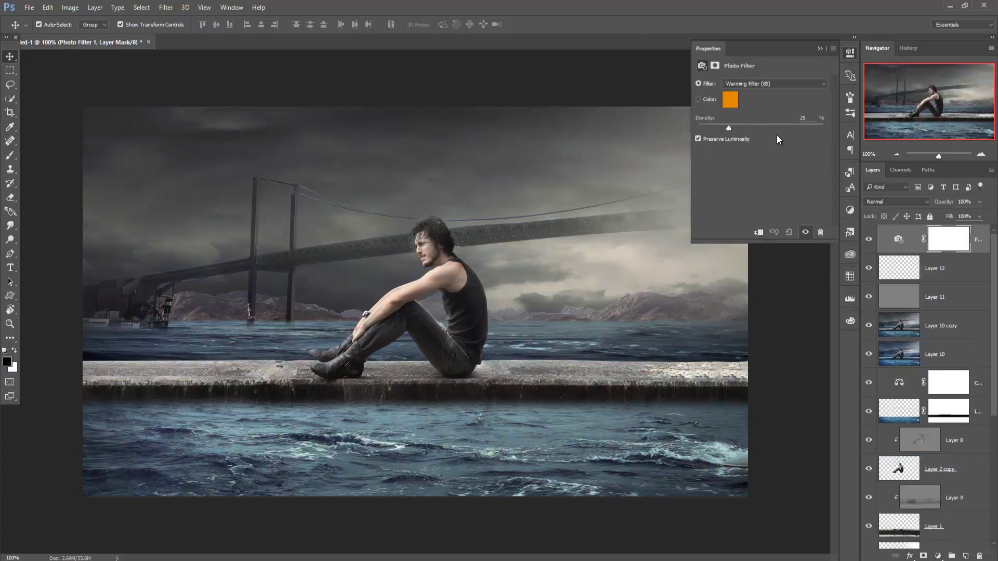
left_click(820, 49)
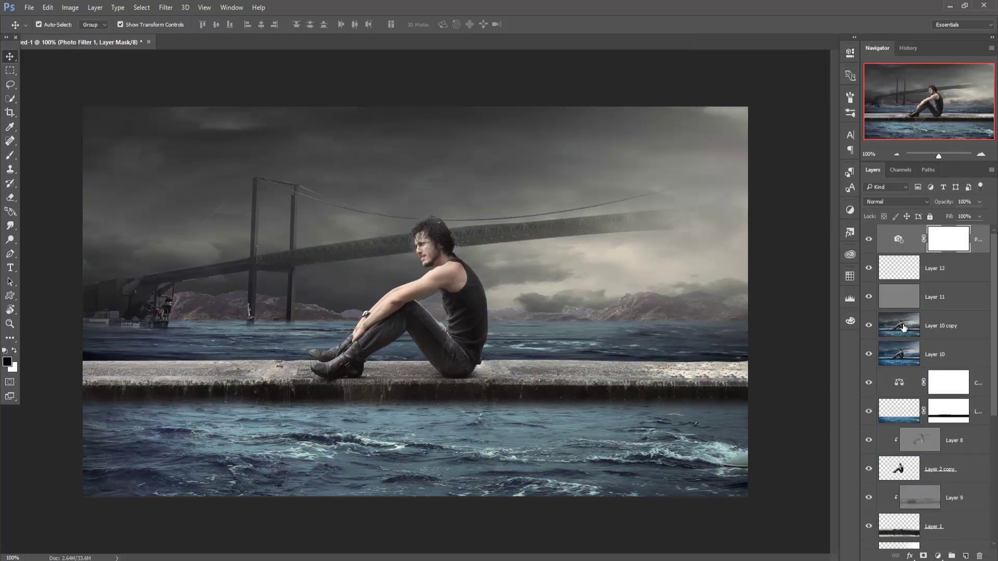
left_click(884, 331)
left_click(870, 327)
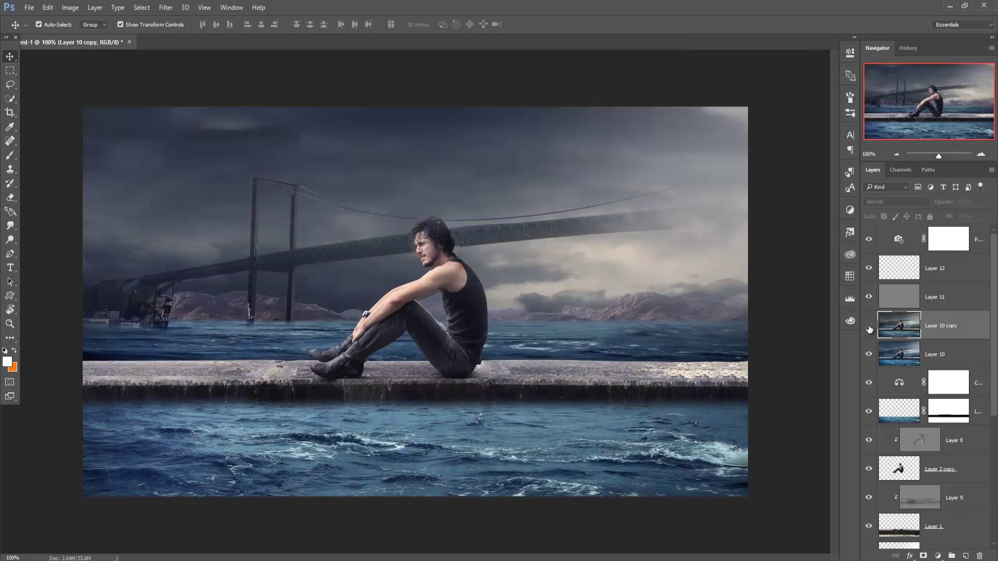
left_click(869, 325)
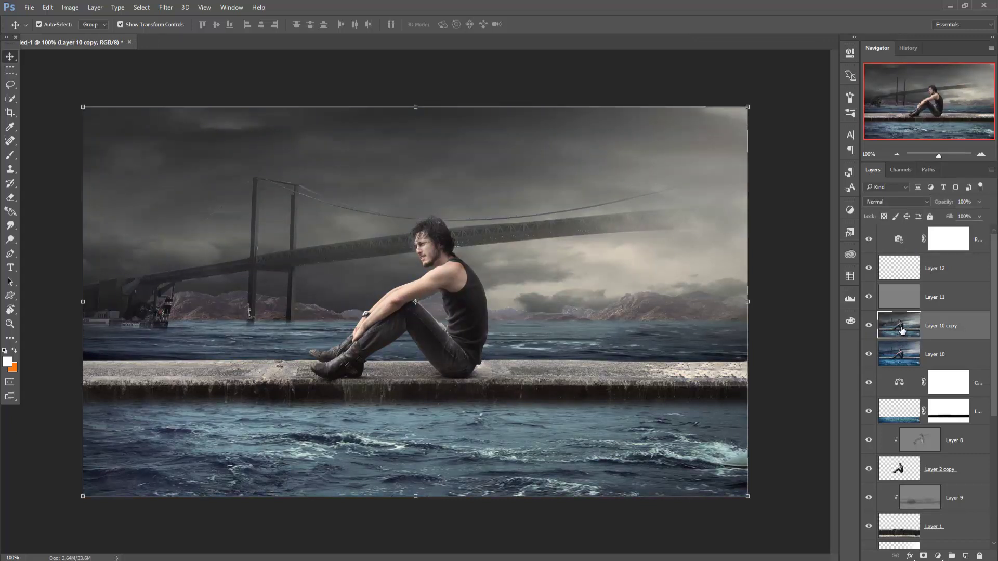
- Reset colours to black and white and stamp all visible layers into Layer 13
left_click(944, 299)
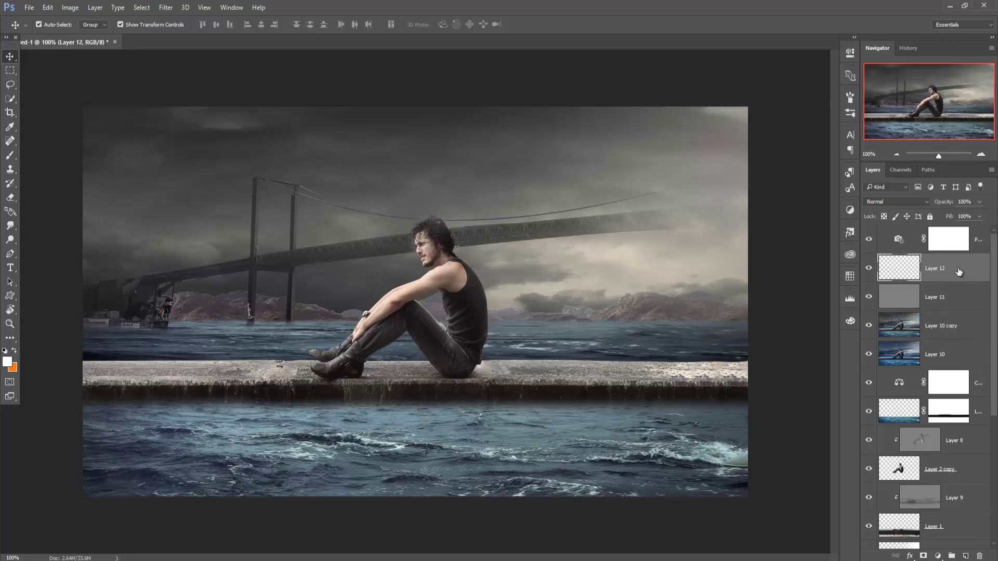
left_click(951, 272)
key("d")
left_click(984, 243)
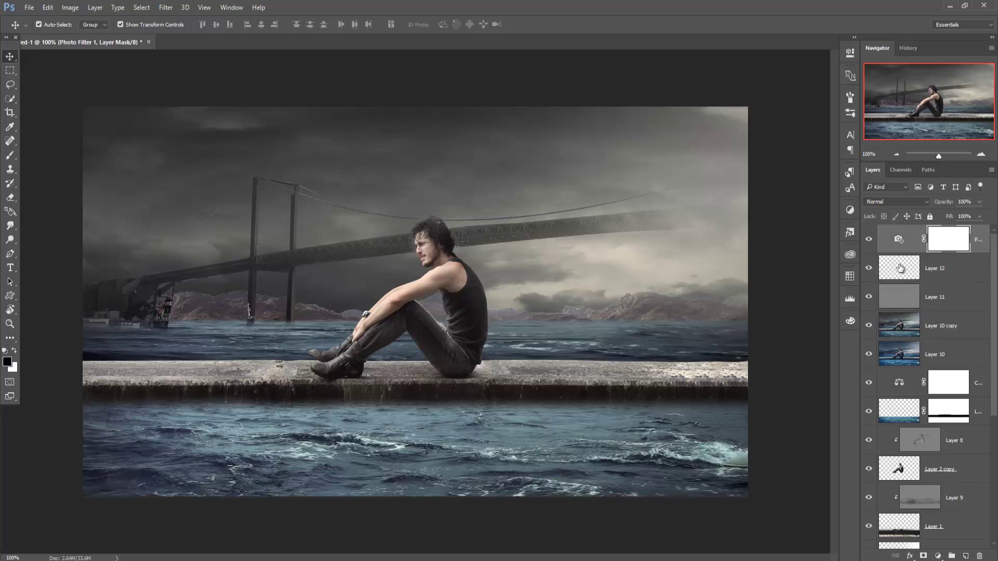
key("ctrl")
key("ctrl+shift+alt+e")
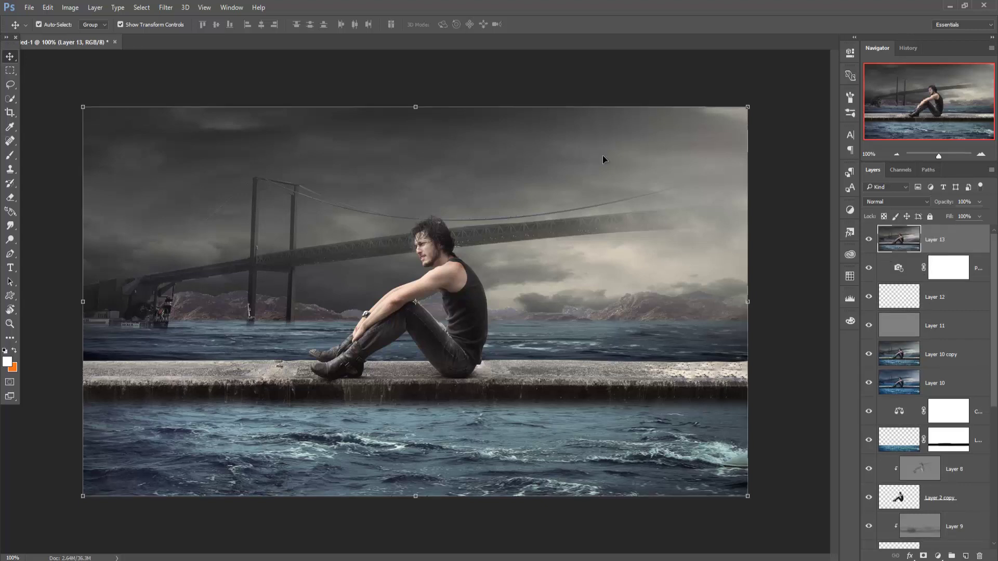
- Apply Color Efex Pro 4 Cross Processing (I02) at 14% to Layer 13, tweaking highlights
left_click(166, 7)
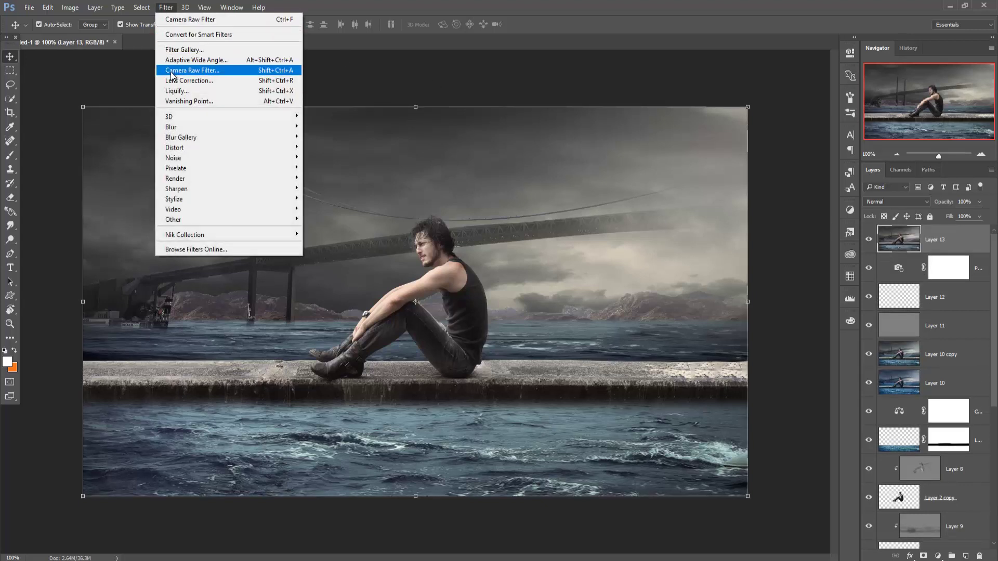
mouse_move(185, 235)
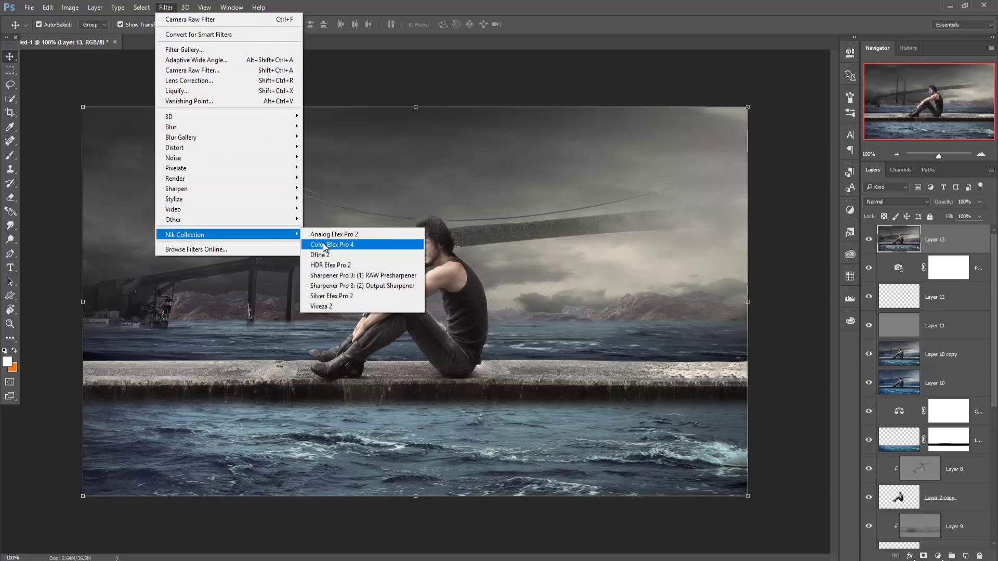
left_click(324, 244)
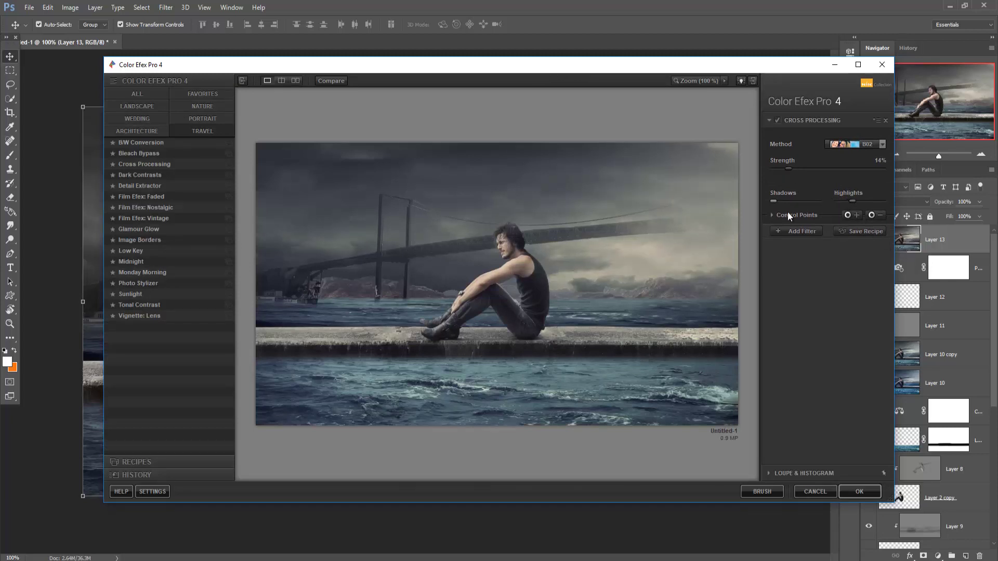
mouse_move(852, 201)
left_click_drag(851, 201, 843, 200)
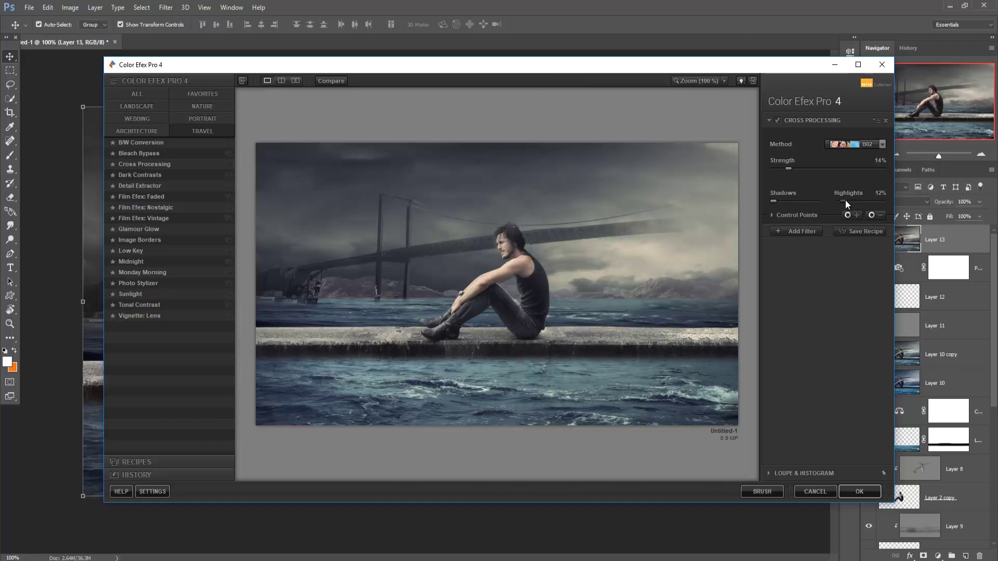
left_click_drag(851, 204, 855, 203)
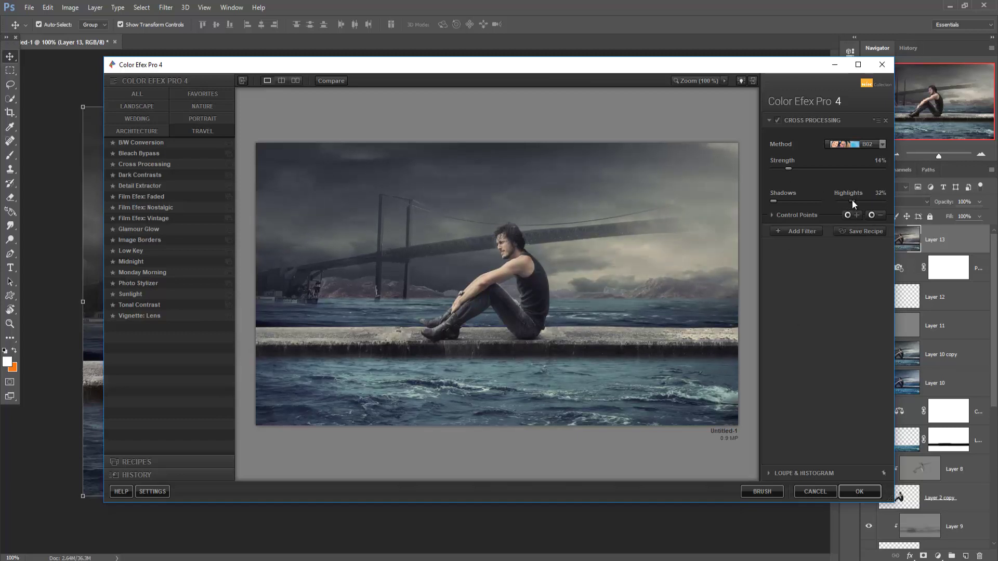
left_click(863, 490)
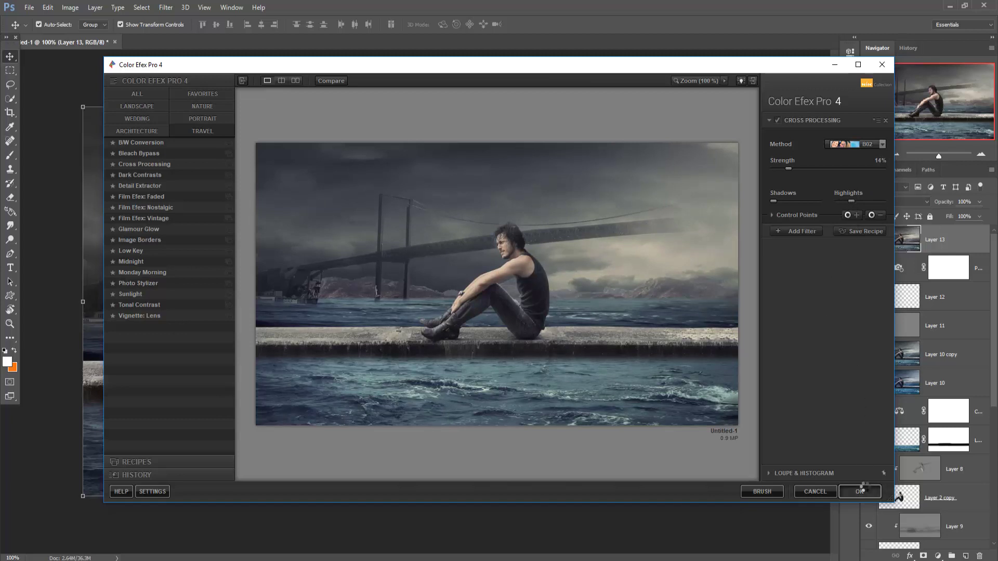